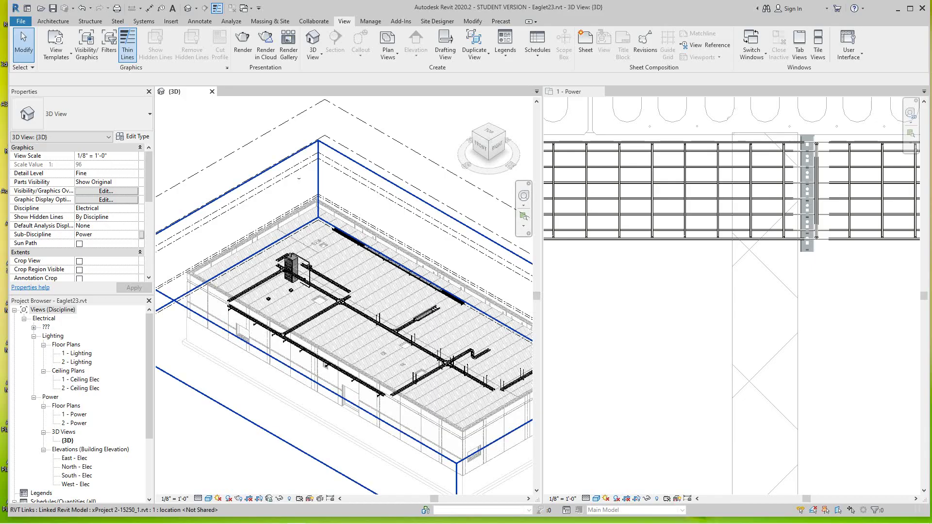
Examine the wire basket tray run and its cover in the 1 - Power floor plan.
scroll(638, 309, "down", 7)
left_click(632, 312)
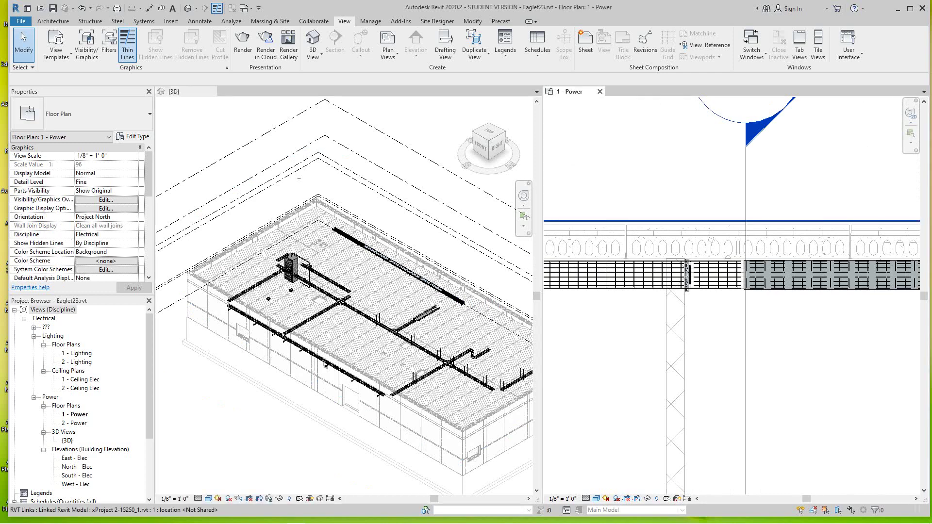
scroll(633, 312, "down", 2)
scroll(670, 294, "up", 5)
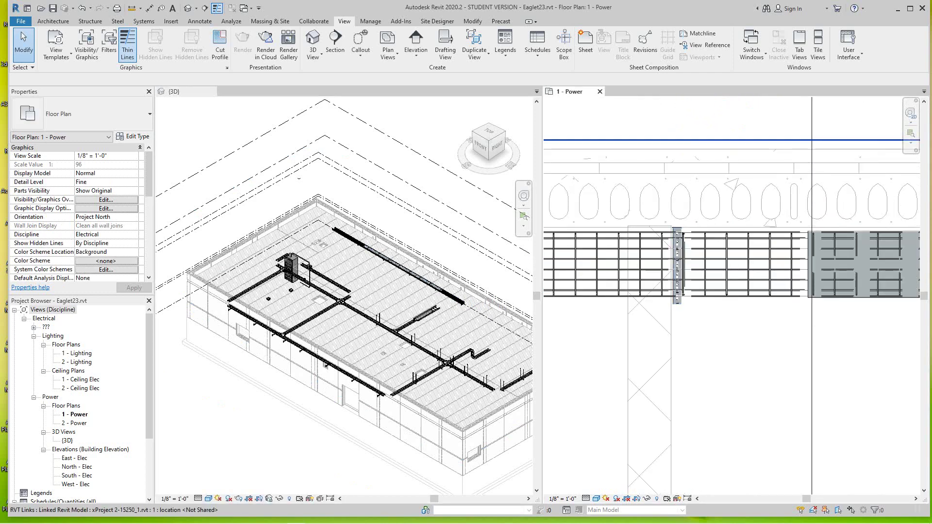
scroll(720, 299, "down", 2)
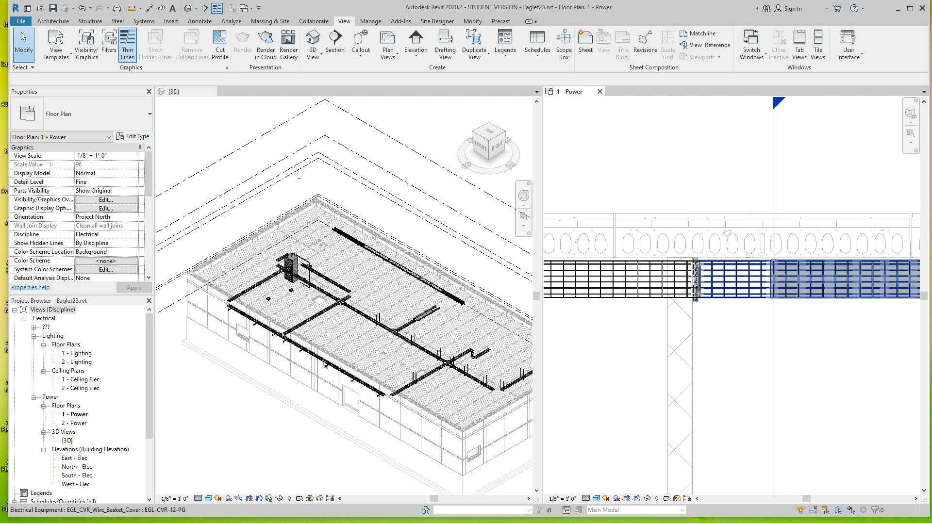
scroll(350, 236, "up", 5)
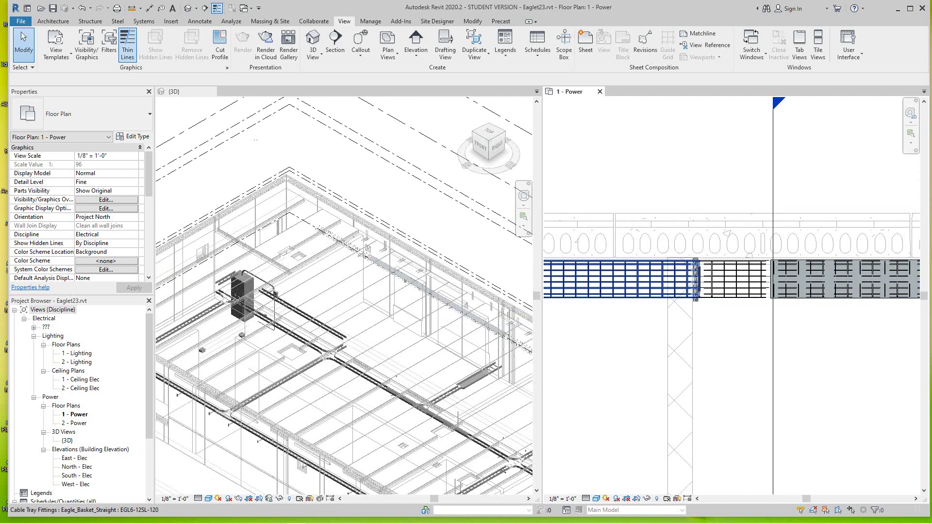
Open the family of the uncovered straight wire basket segment from the 3D view for editing.
middle_click_drag(350, 236, 341, 245)
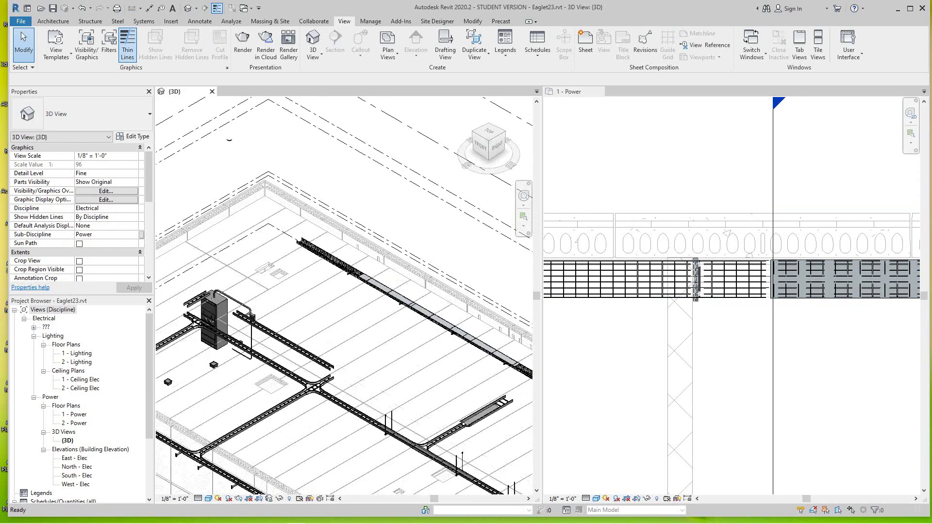
scroll(354, 274, "up", 3)
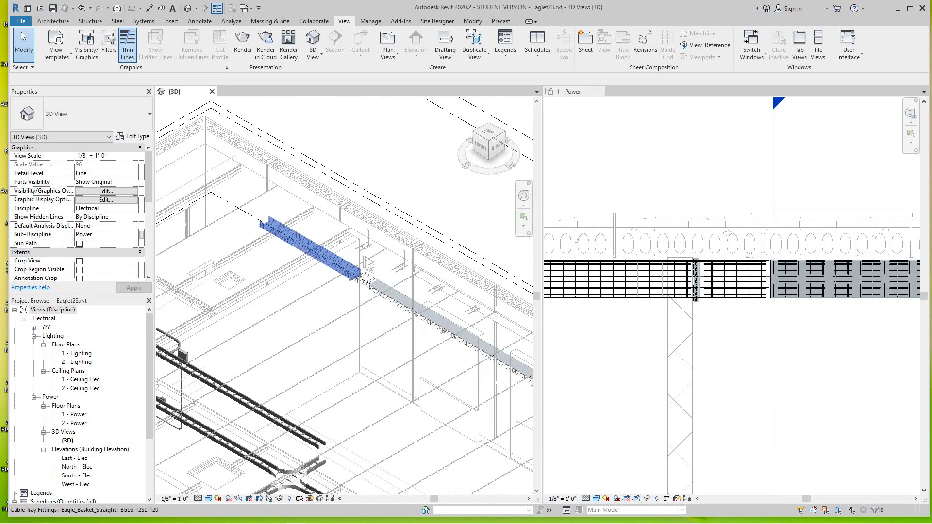
scroll(339, 269, "up", 2)
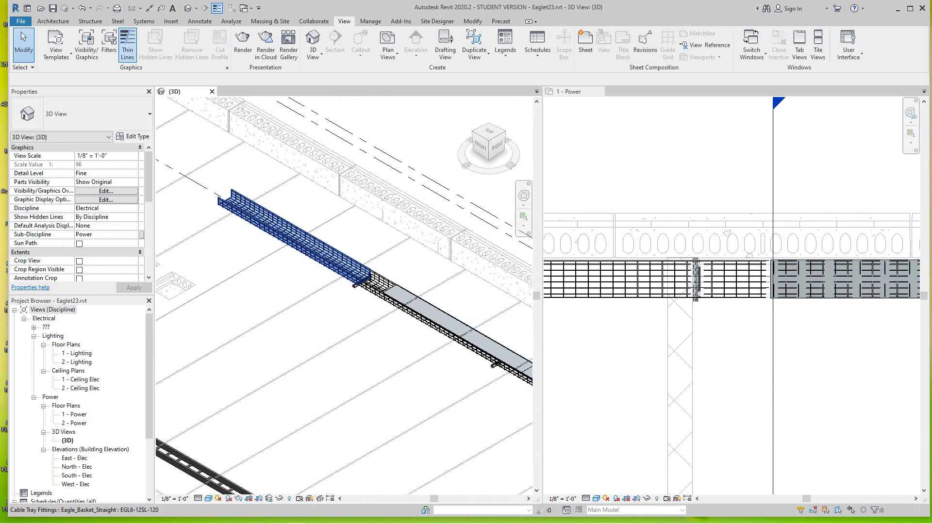
scroll(339, 269, "down", 3)
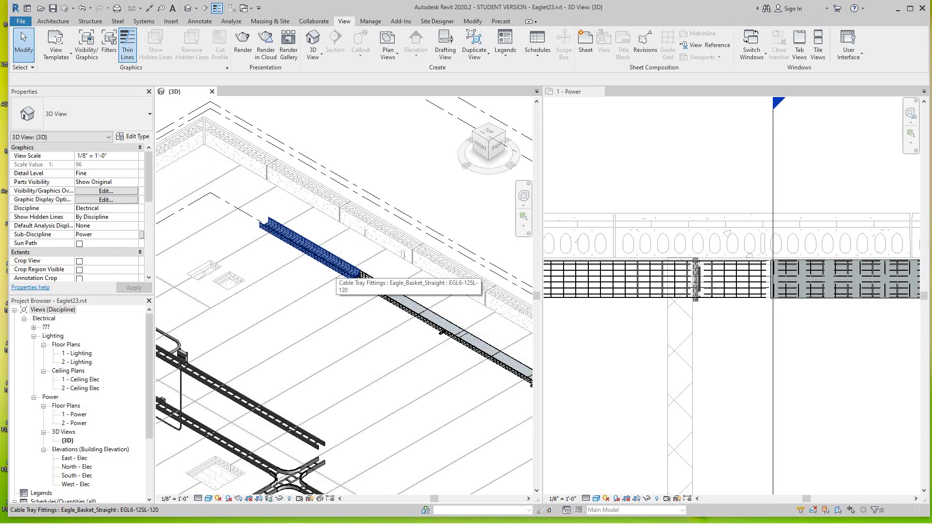
left_click(344, 290)
left_click(401, 49)
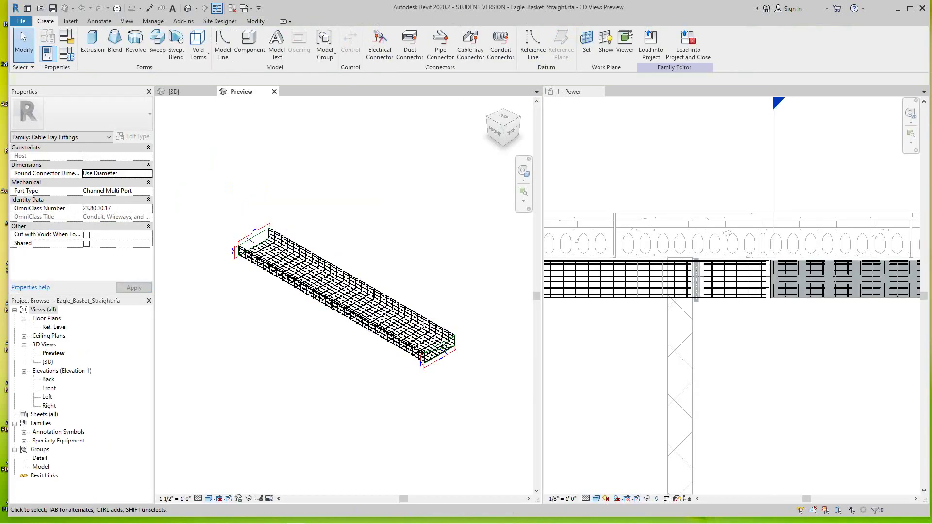
Inspect the straight wire basket's mesh geometry in the family preview, comparing it with the tray in the floor plan.
scroll(447, 359, "up", 2)
scroll(402, 305, "up", 2)
middle_click_drag(402, 305, 447, 327)
scroll(423, 306, "down", 4)
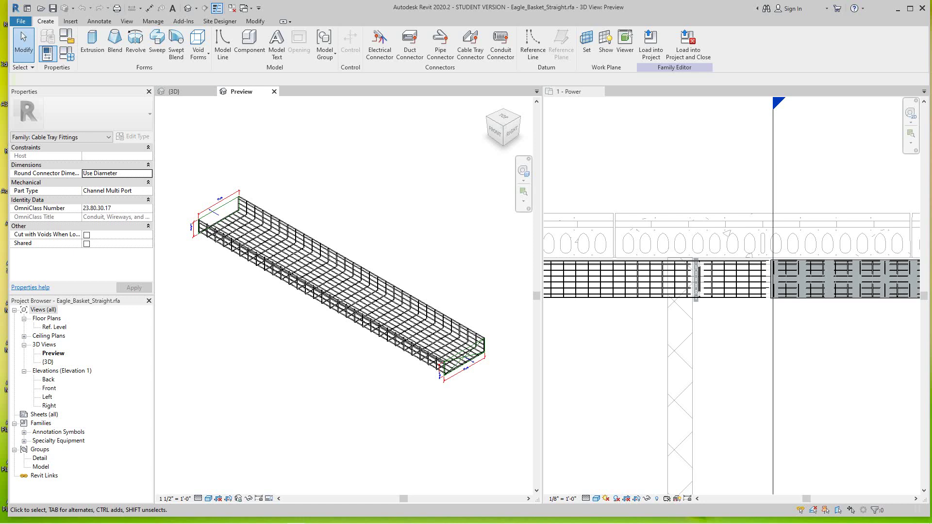
scroll(746, 283, "down", 3)
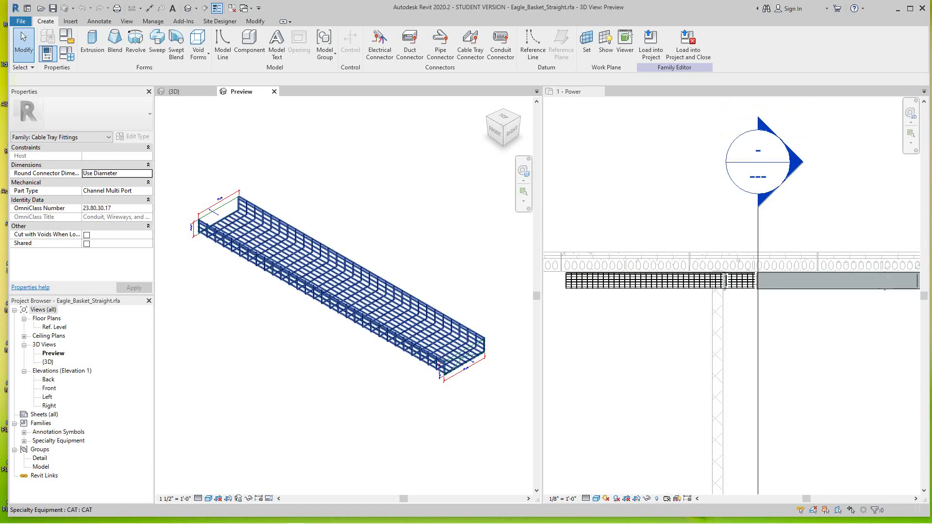
scroll(405, 312, "up", 2)
scroll(341, 273, "down", 4)
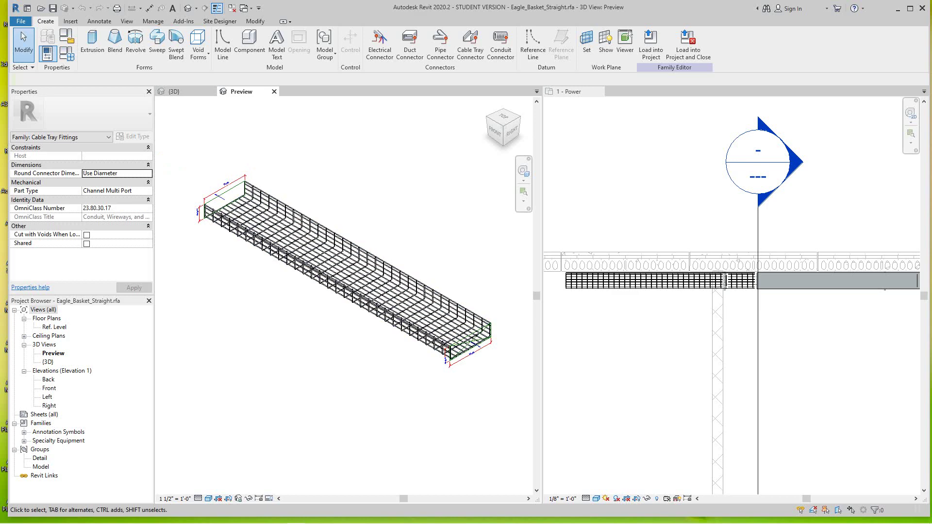
scroll(355, 223, "up", 2)
scroll(363, 227, "down", 2)
left_click(362, 257)
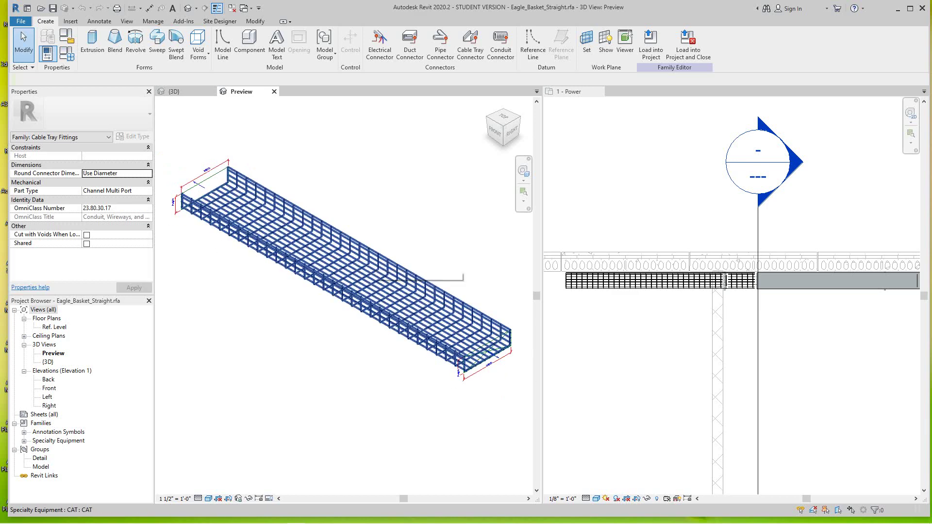
scroll(352, 233, "down", 2)
middle_click_drag(339, 269, 302, 216)
scroll(315, 208, "up", 1)
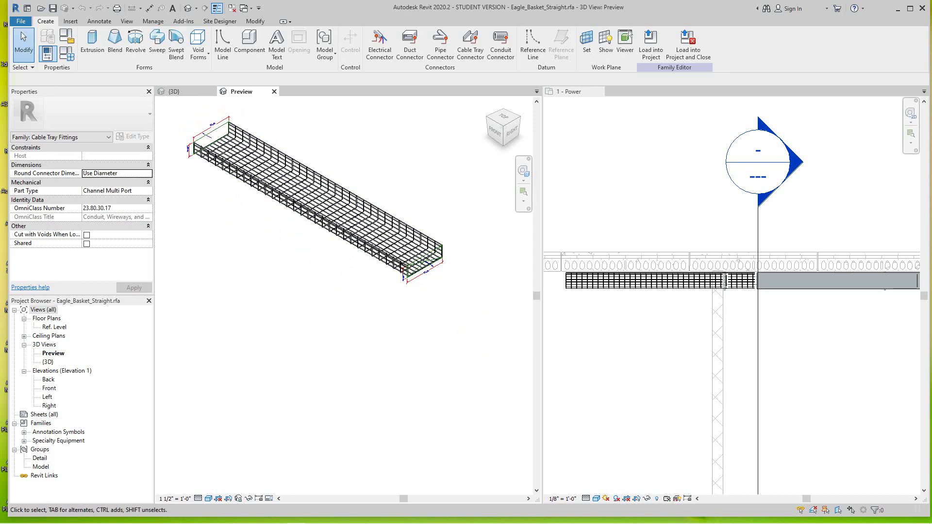
scroll(300, 223, "up", 1)
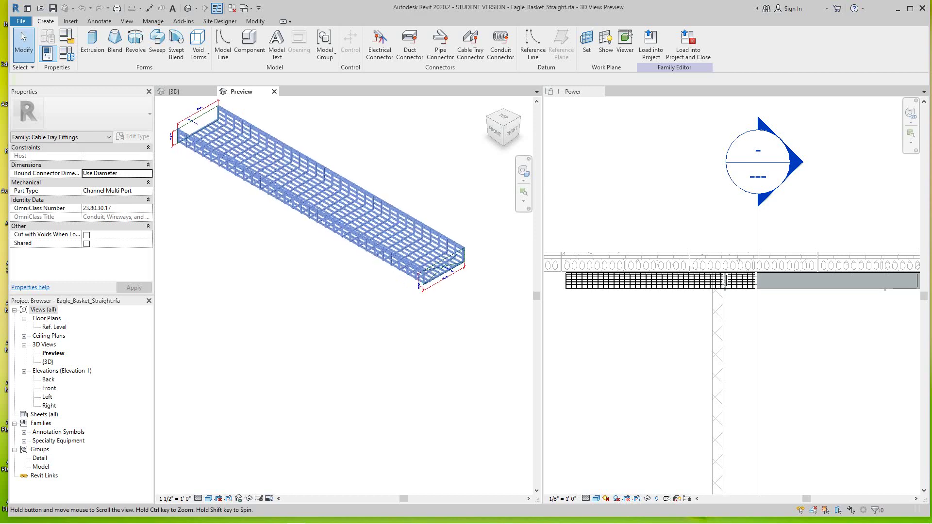
Open the family types of the straight basket and review the list of available type names.
left_click(67, 54)
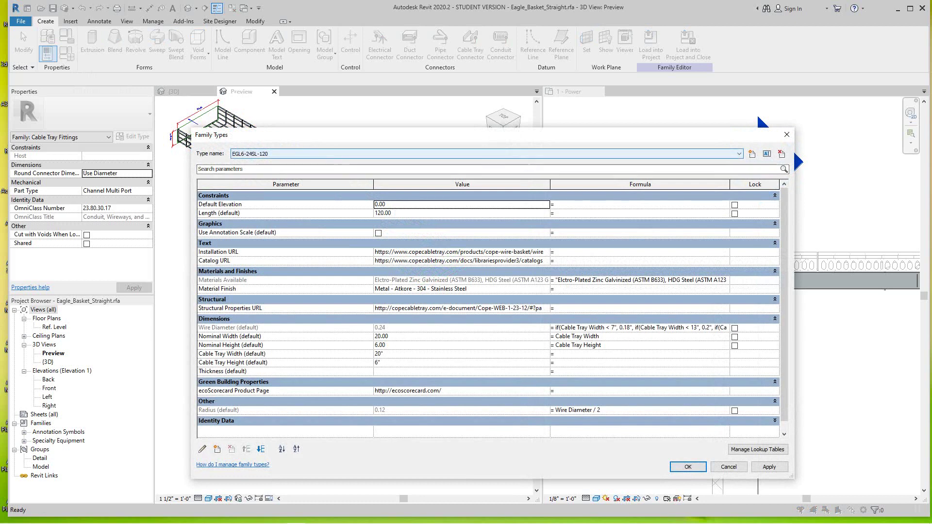
left_click_drag(487, 141, 496, 111)
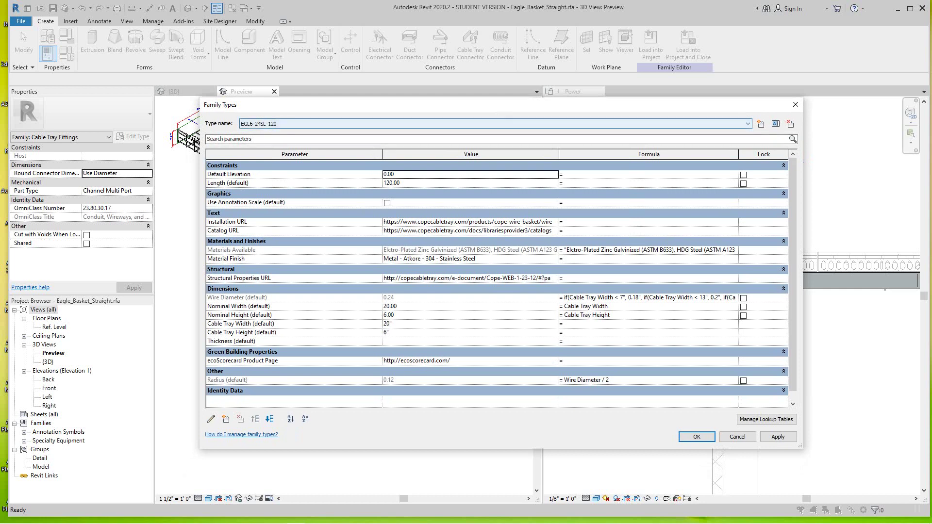
left_click_drag(342, 109, 329, 169)
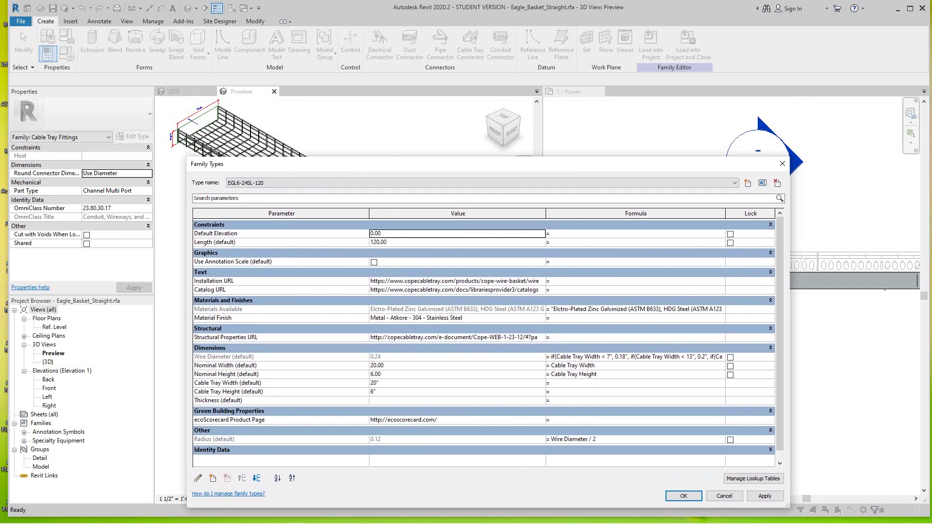
left_click_drag(453, 168, 441, 124)
left_click(436, 140)
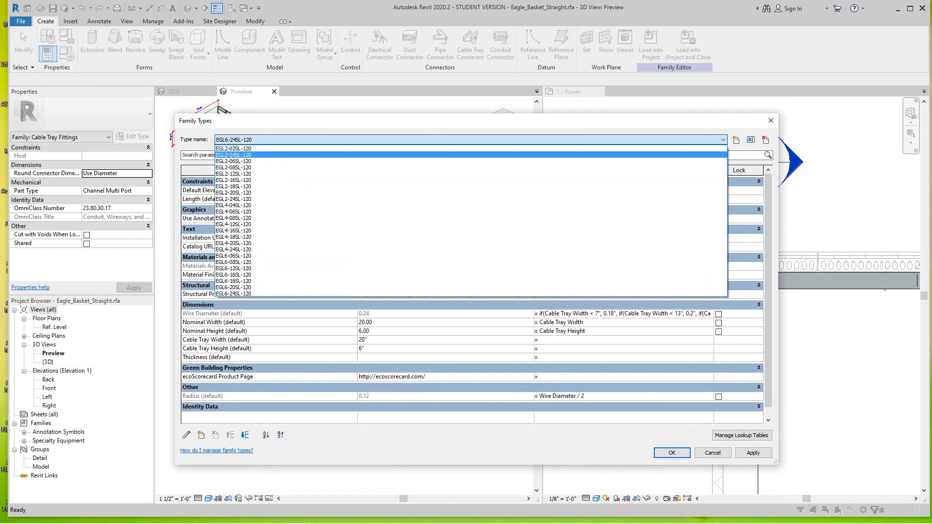
left_click(437, 140)
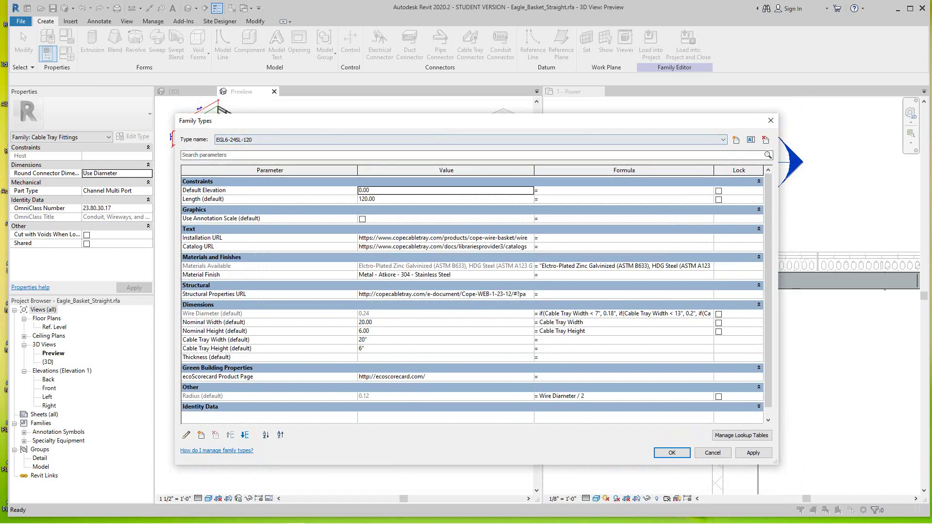
left_click(437, 140)
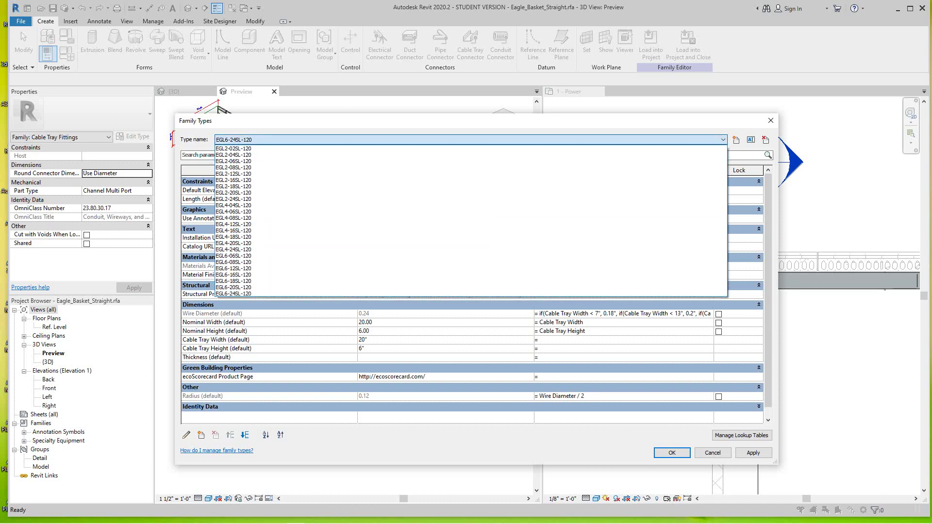
key("Escape")
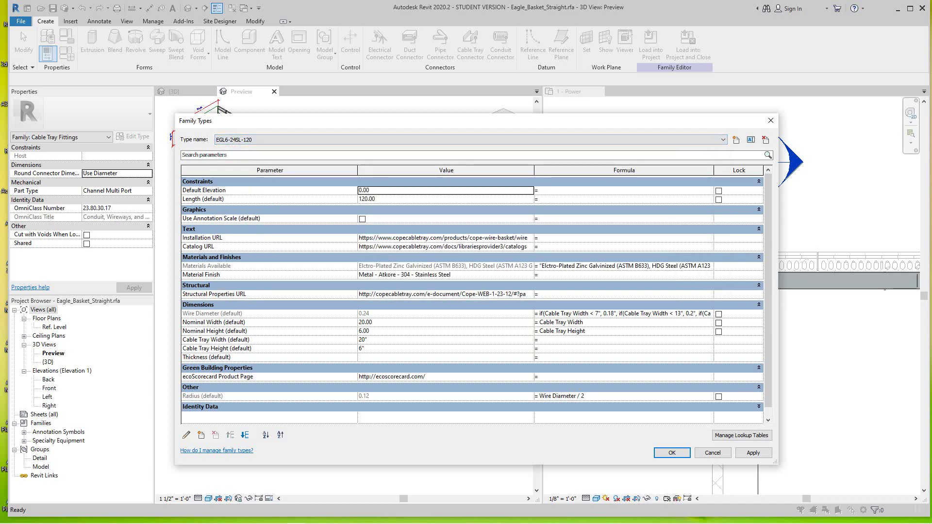
Narrow the Family Types dialog and move it clear of the basket model so both are visible.
left_click_drag(437, 121, 548, 139)
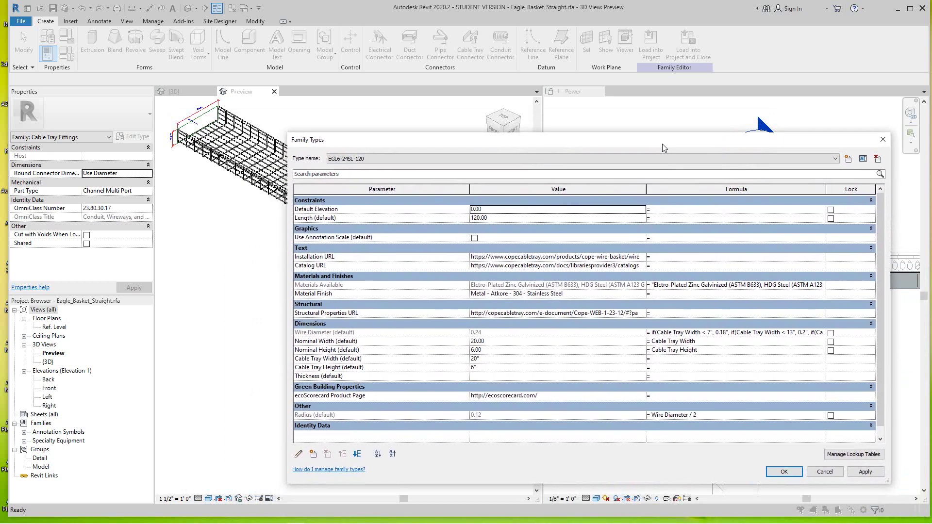
left_click_drag(663, 147, 666, 144)
left_click_drag(894, 252, 770, 252)
left_click_drag(288, 248, 398, 248)
left_click_drag(511, 136, 632, 131)
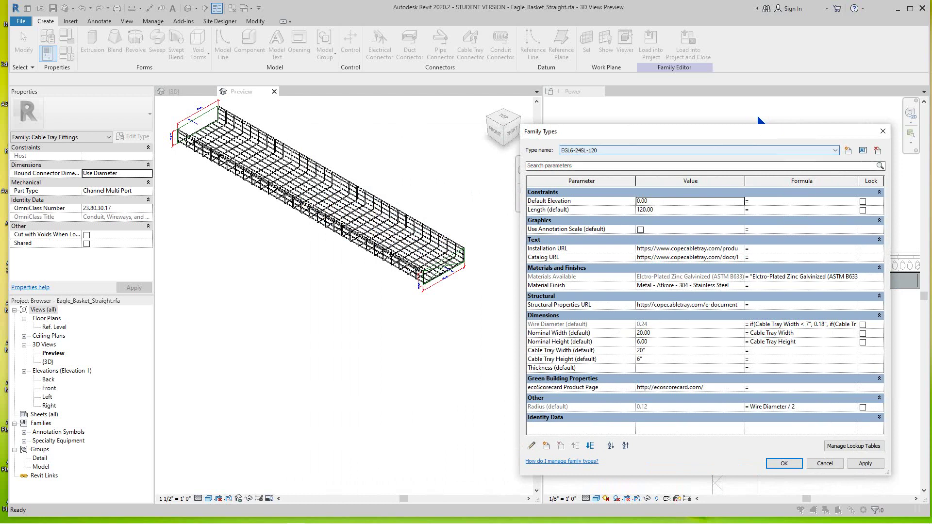
Apply the type EGL4-12SL-120 to the basket, then switch to EGL2-12SL-120 and apply it.
left_click(834, 150)
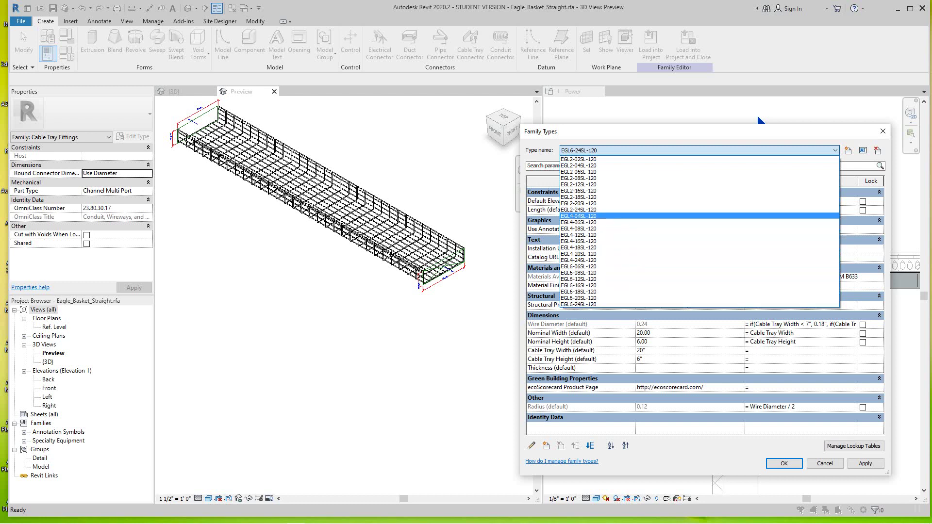
left_click(578, 235)
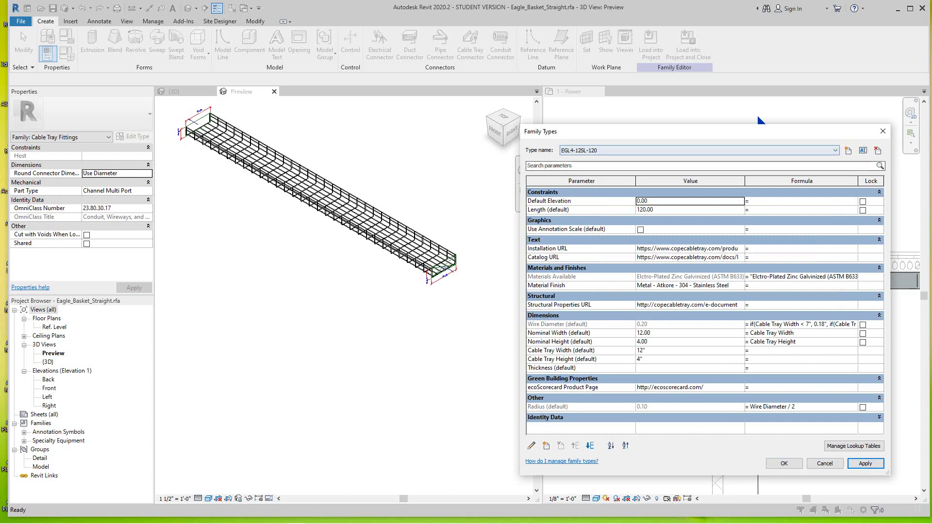
left_click(835, 151)
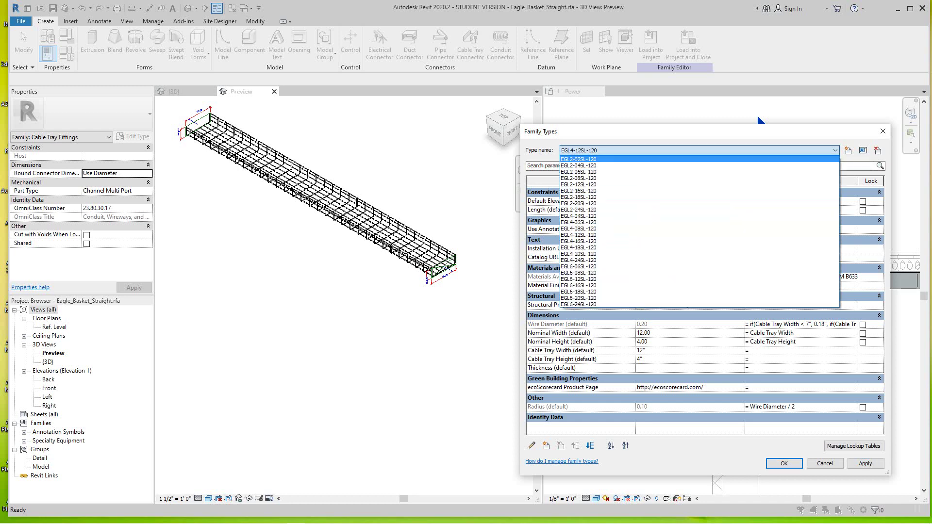
key("Return")
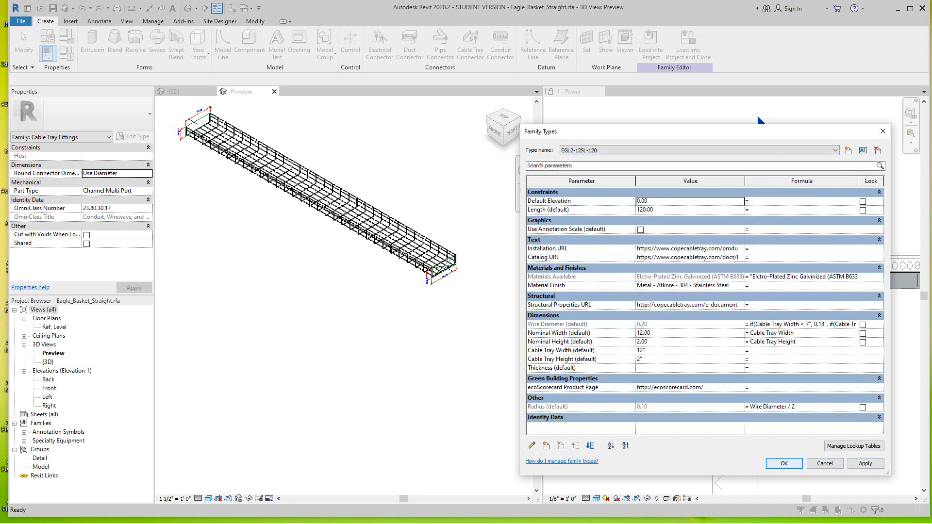
left_click(865, 463)
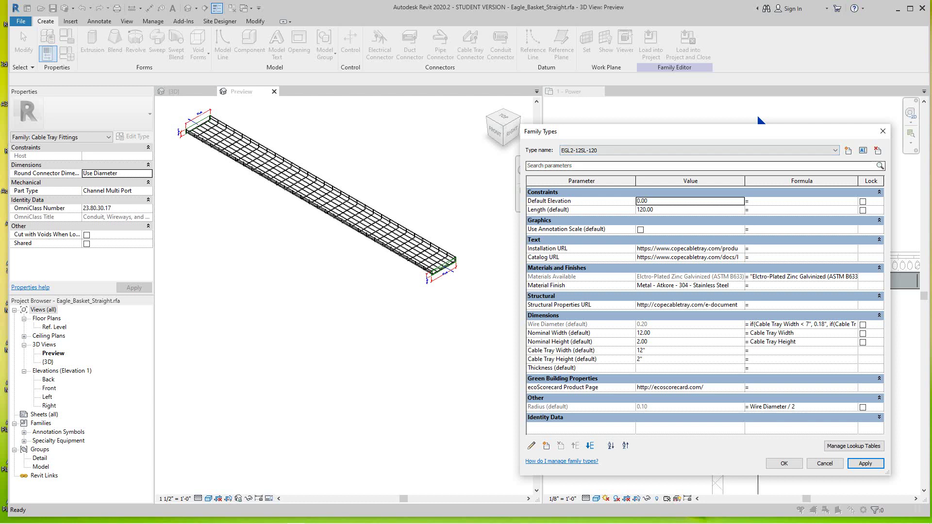
left_click(698, 150)
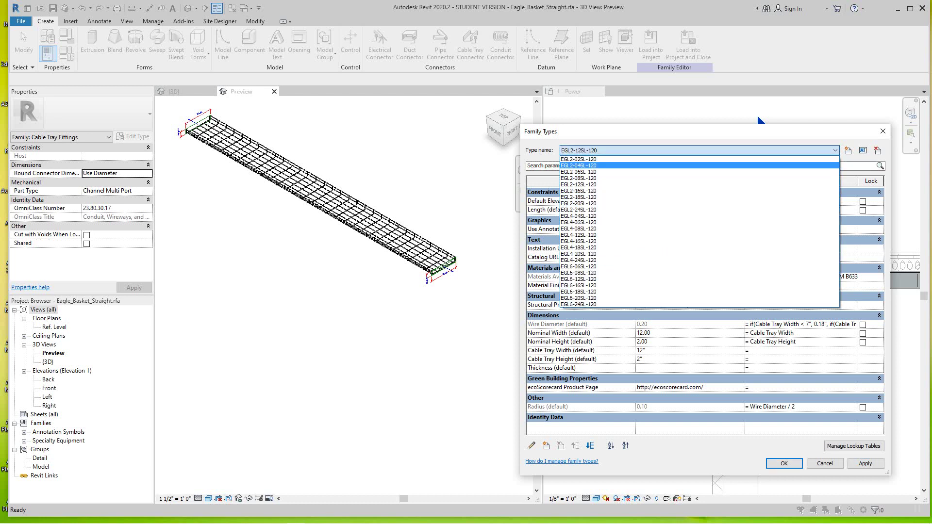
key("Escape")
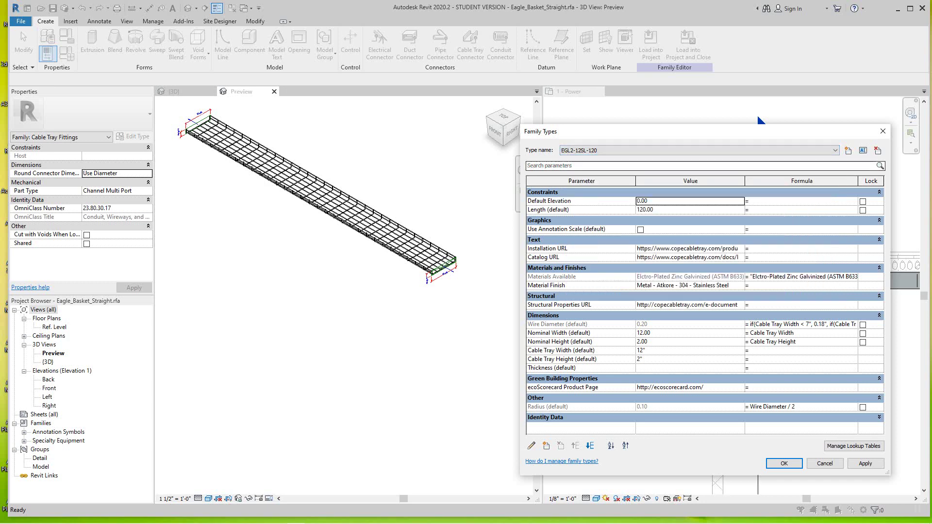
Widen and reposition the Family Types dialog to read more of the parameter values and formulas.
left_click_drag(724, 131, 605, 124)
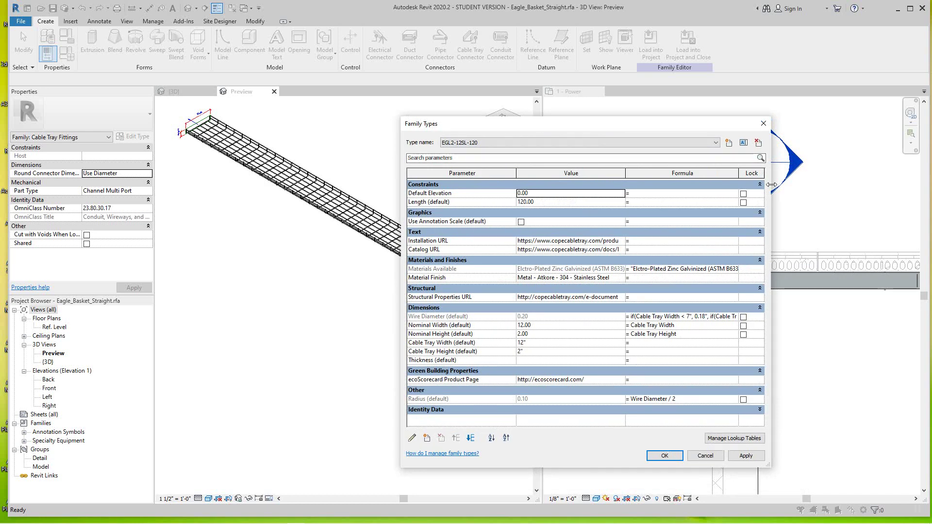
left_click_drag(771, 185, 835, 185)
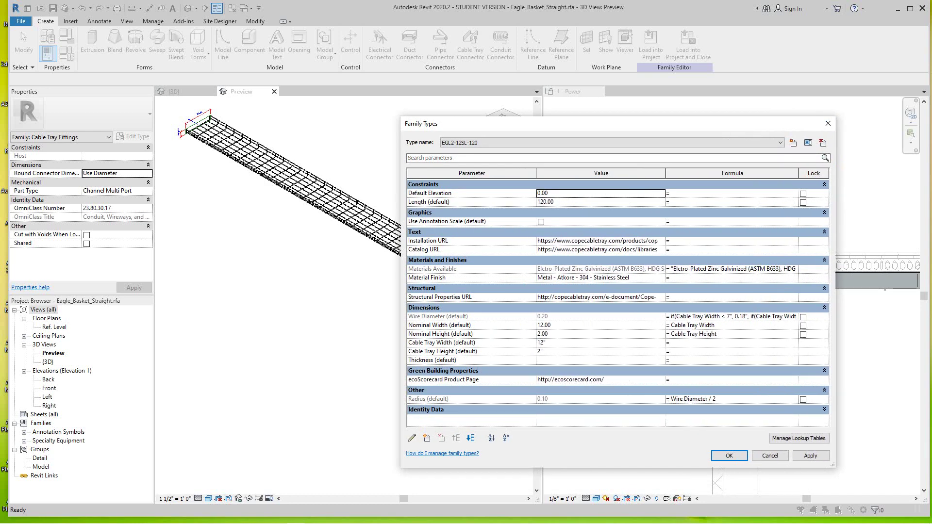
left_click_drag(401, 242, 345, 243)
left_click_drag(476, 128, 442, 121)
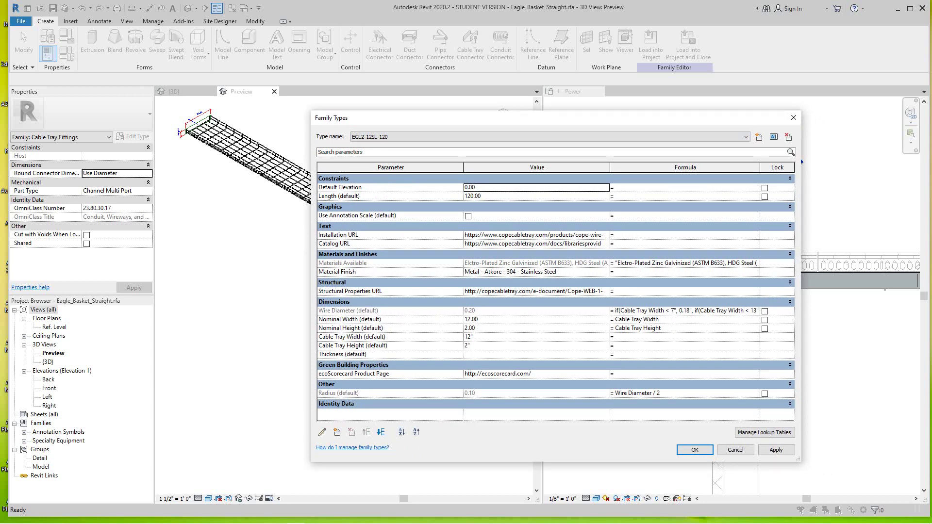
left_click_drag(666, 121, 625, 120)
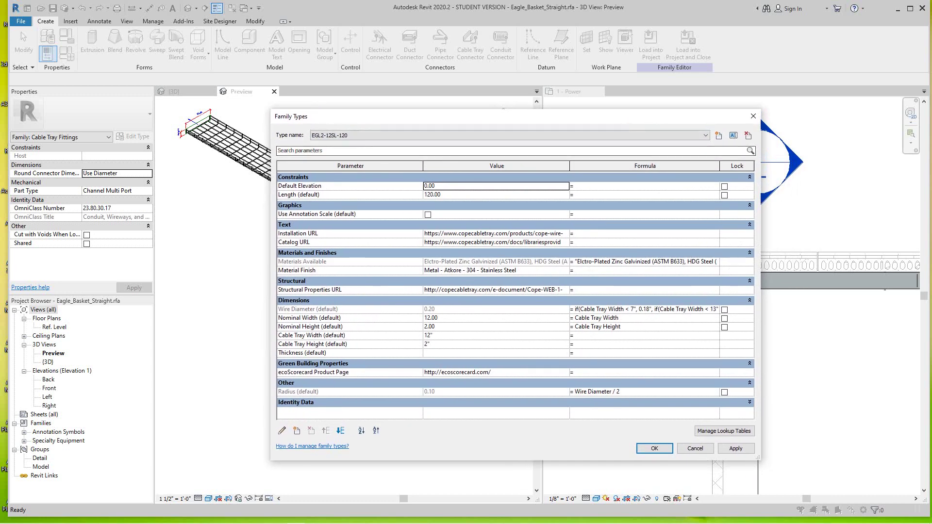
Review the basket's available type names and widen the Family Types dialog to show more of the URLs and formulas.
left_click(705, 136)
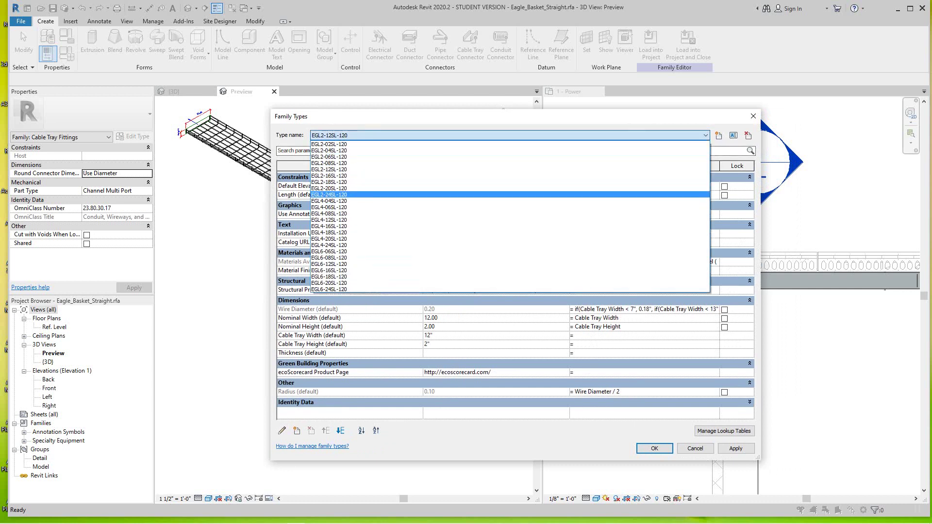
key("Escape")
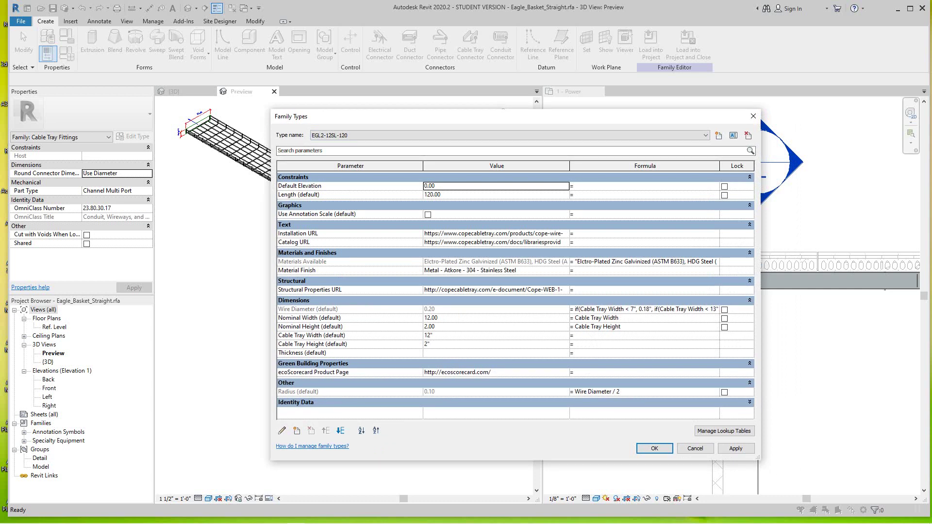
left_click_drag(760, 221, 792, 220)
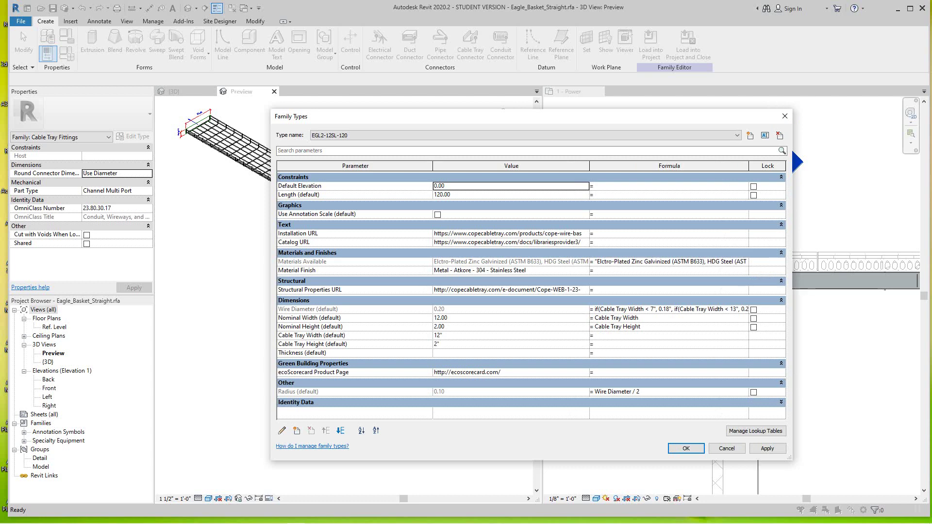
Open the basket's Installation URL in the browser and look through the Cope wire basket product page.
left_click(585, 234)
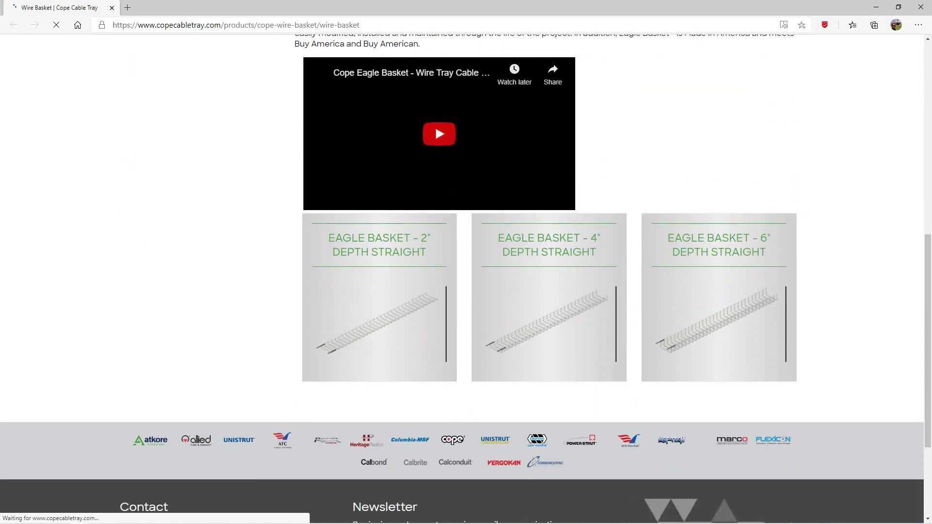
scroll(466, 277, "up", 5)
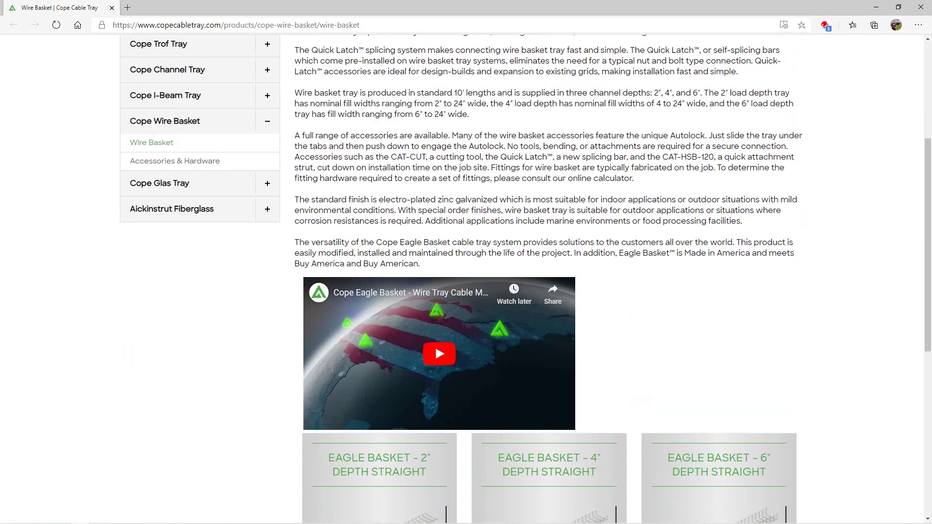
scroll(435, 199, "down", 8)
scroll(435, 303, "up", 10)
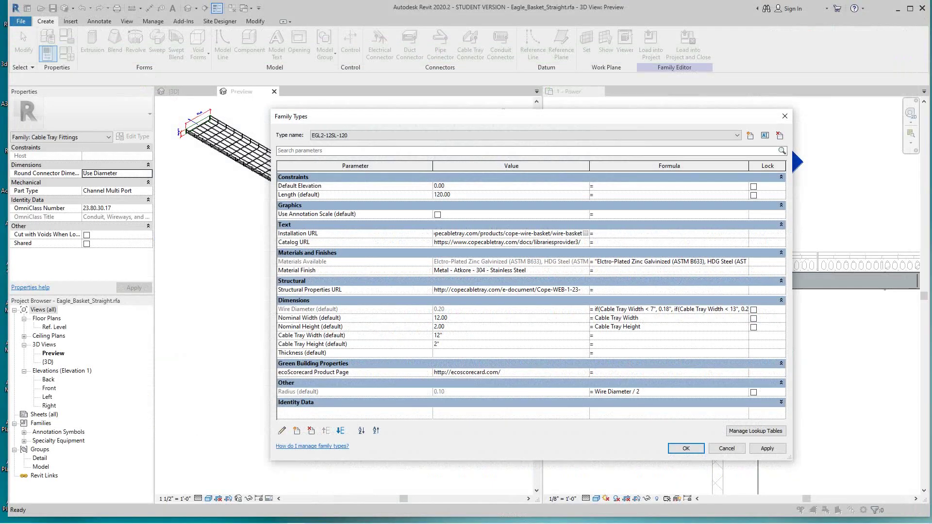
Open the Catalog URL and read the Eagle Basket catalog through its contents, standard basket size chart and Quick-Latch pages.
left_click(577, 242)
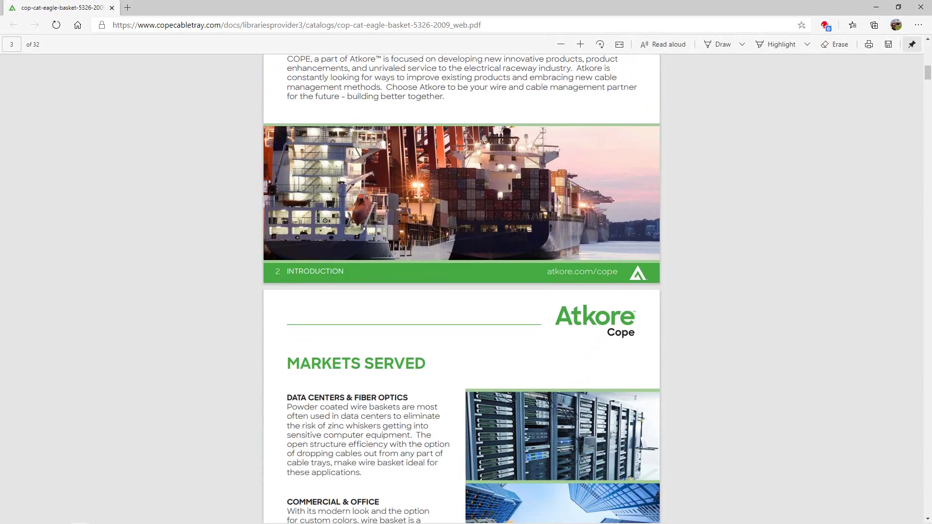
scroll(461, 291, "down", 13)
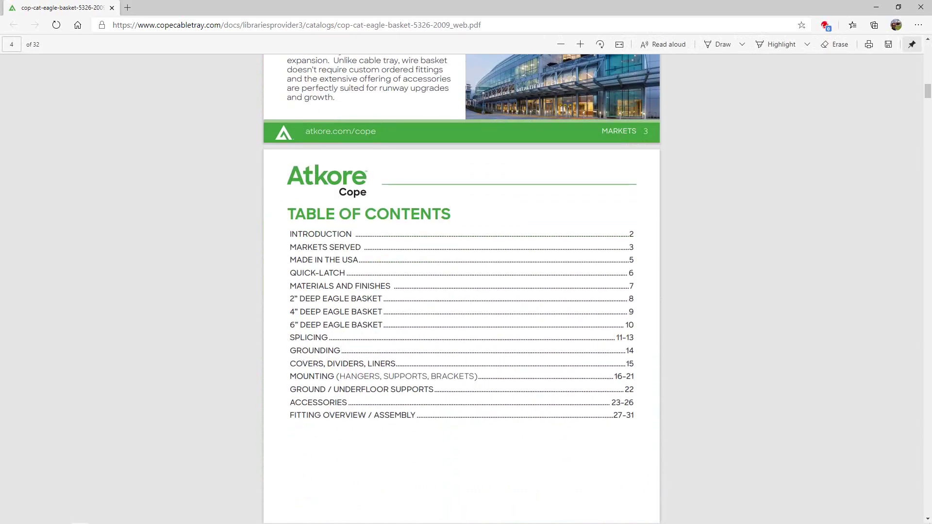
scroll(461, 291, "down", 10)
scroll(461, 291, "down", 6)
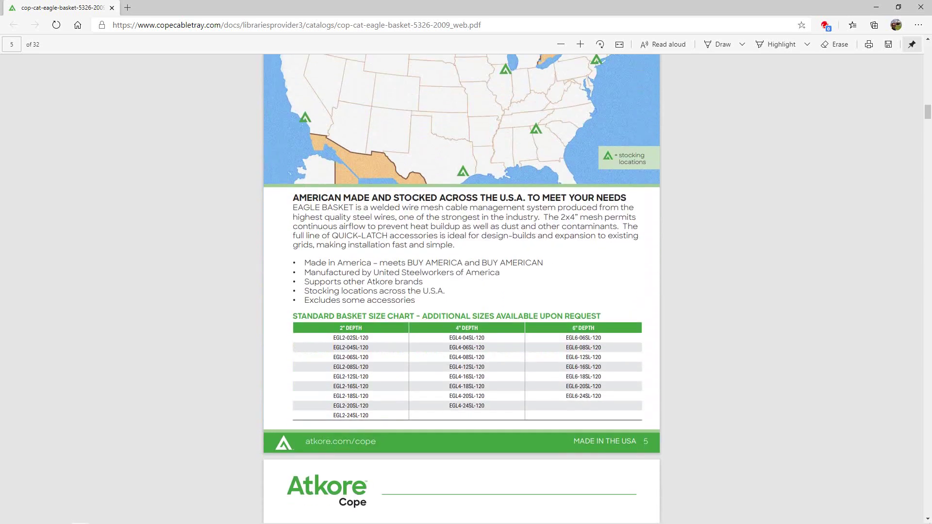
scroll(461, 291, "down", 9)
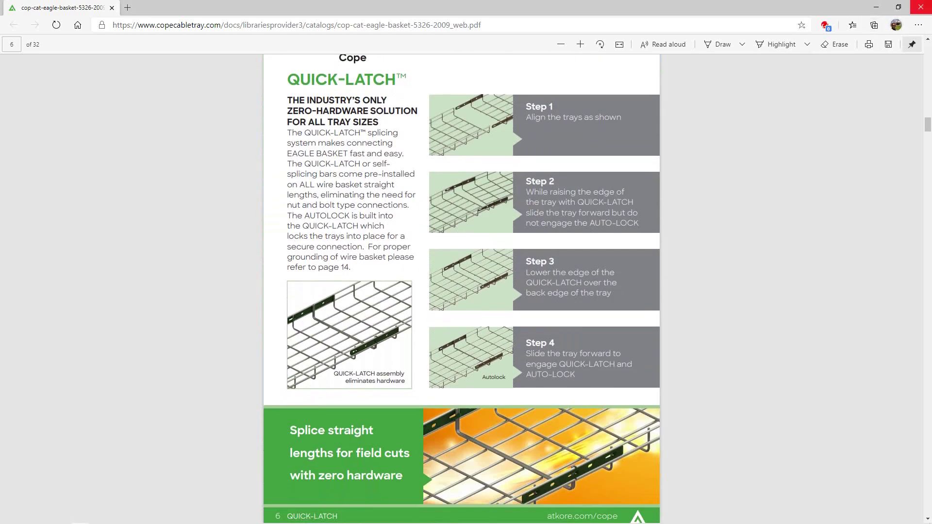
left_click(921, 7)
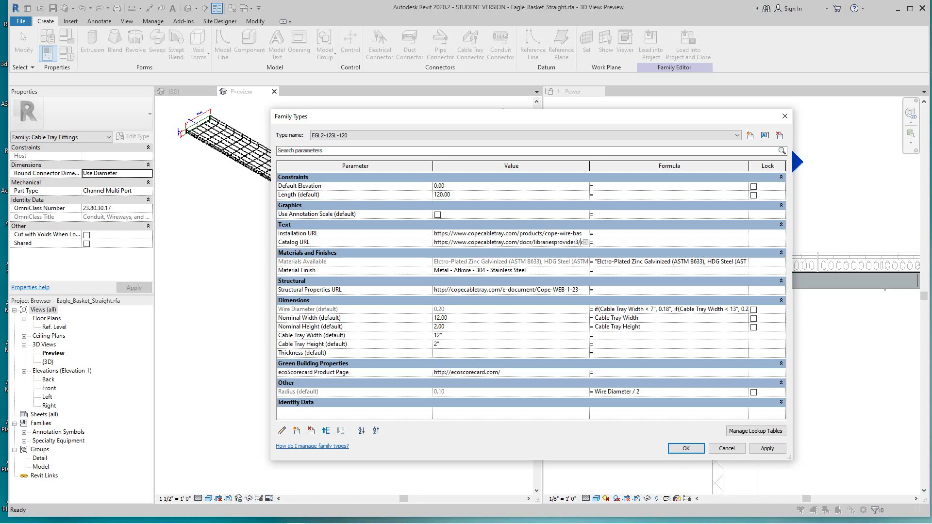
Expand the Identity Data parameters and open the Product Page URL to review the 2-inch depth straight basket's page.
left_click(781, 383)
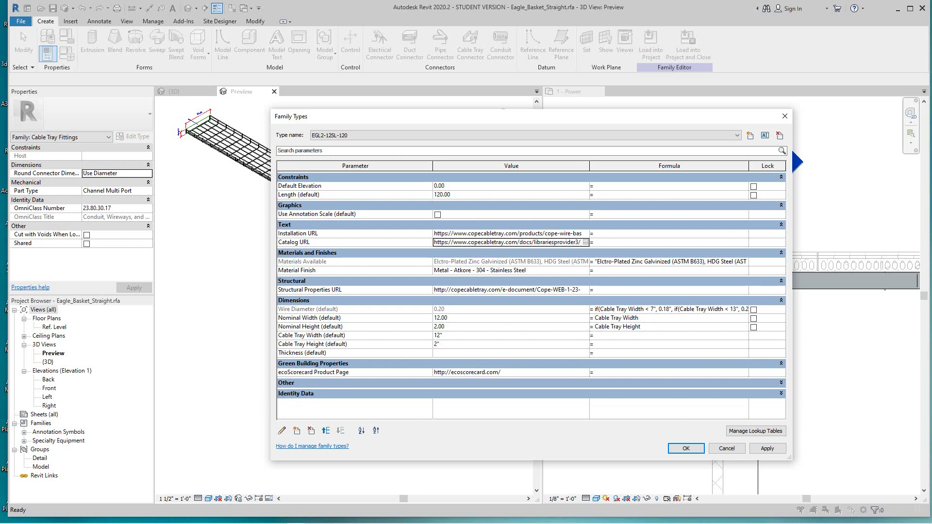
left_click(781, 393)
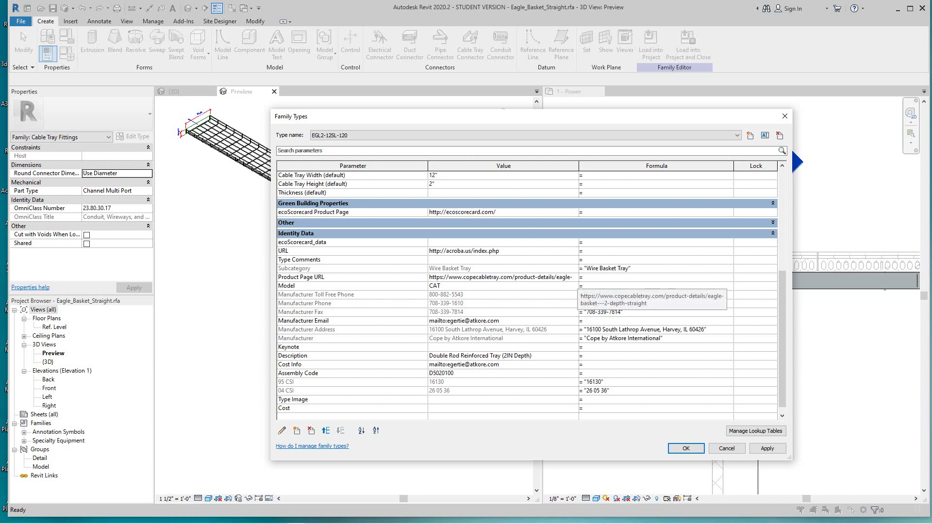
left_click(576, 278)
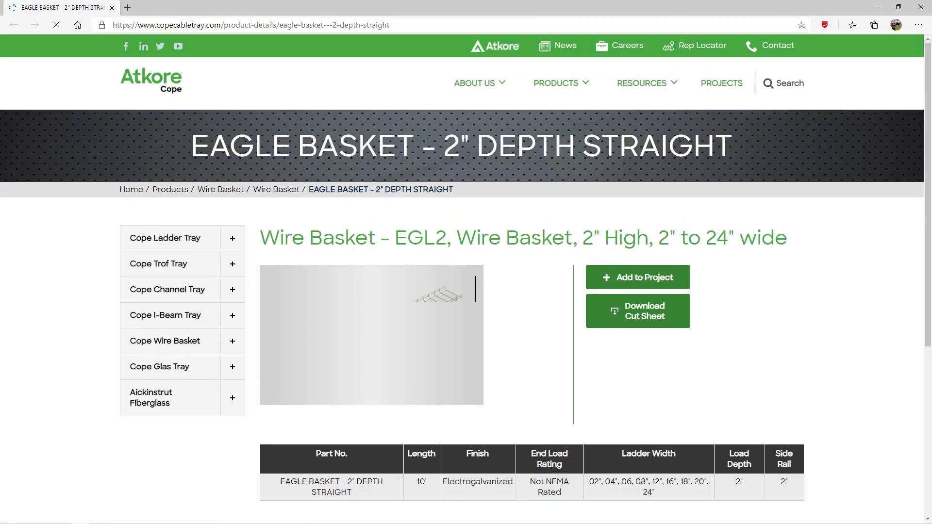
scroll(466, 279, "down", 3)
scroll(466, 279, "up", 3)
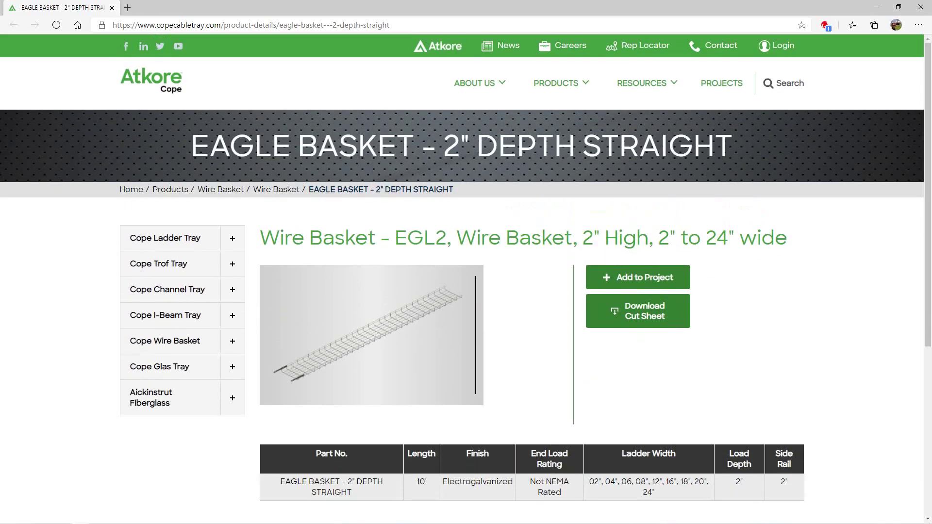
scroll(466, 279, "down", 3)
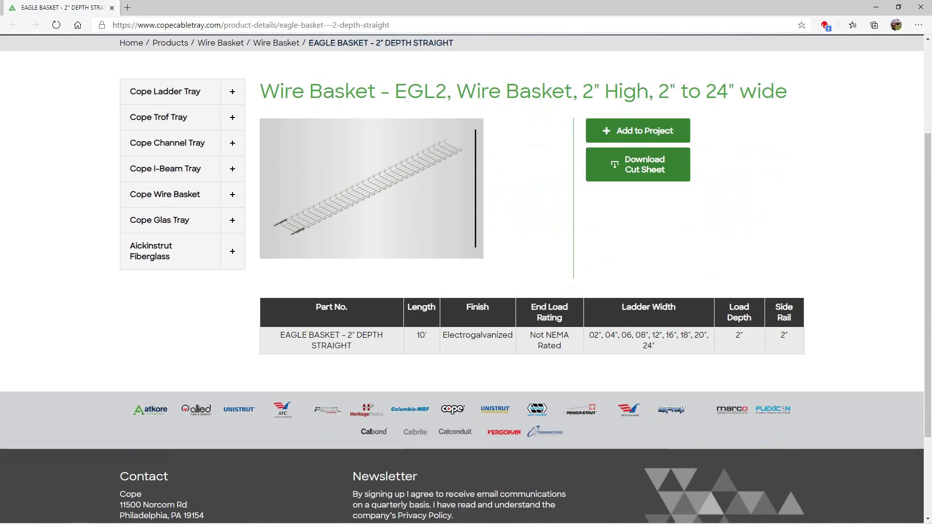
scroll(466, 280, "up", 2)
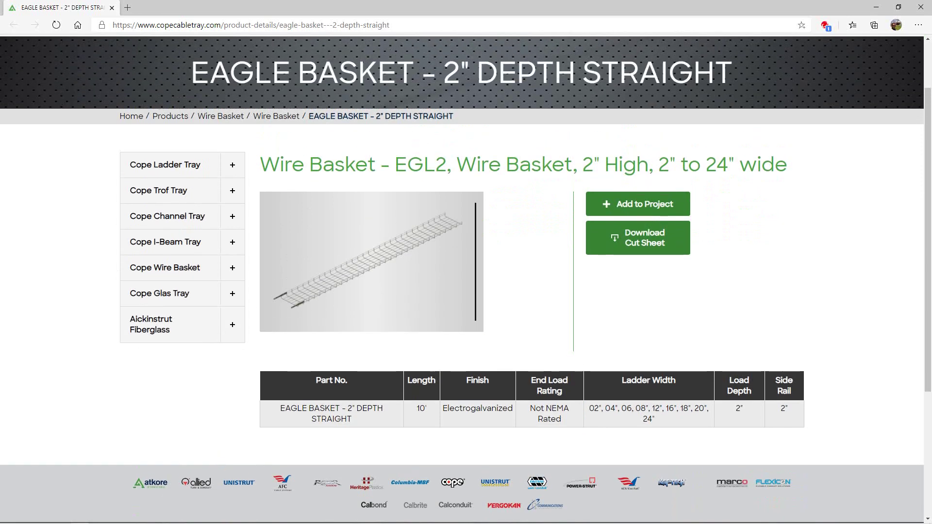
scroll(466, 279, "up", 2)
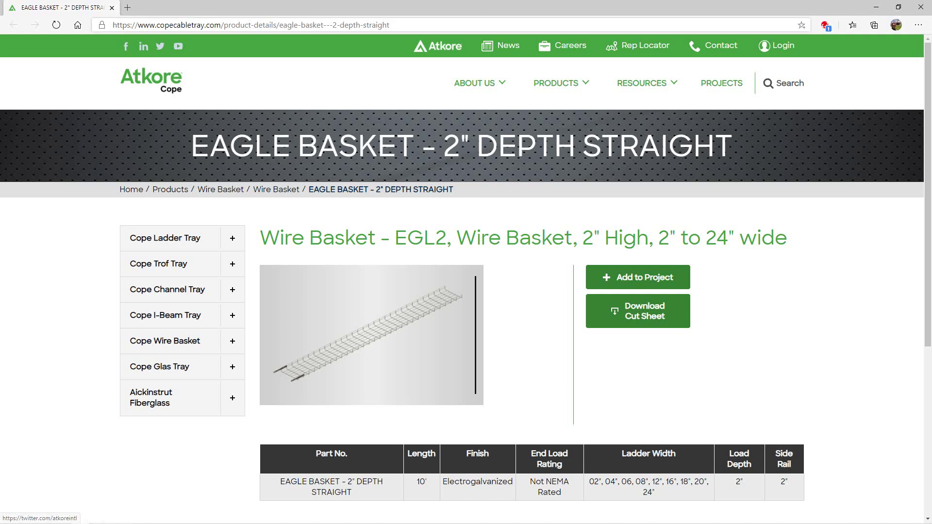
left_click(920, 6)
key("Return")
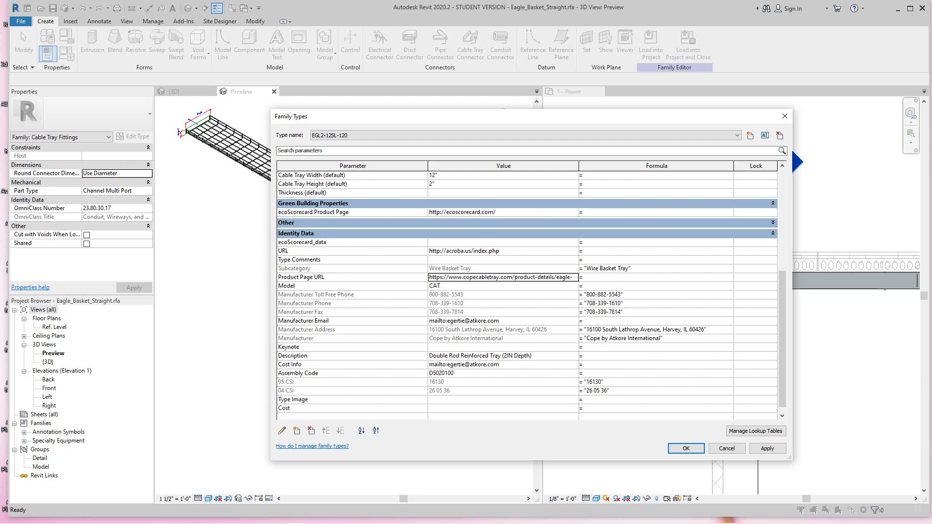
Change the Model value of type EGL2-12SL-120 to EGL, apply it and close the Family Types dialog.
left_click_drag(443, 286, 427, 286)
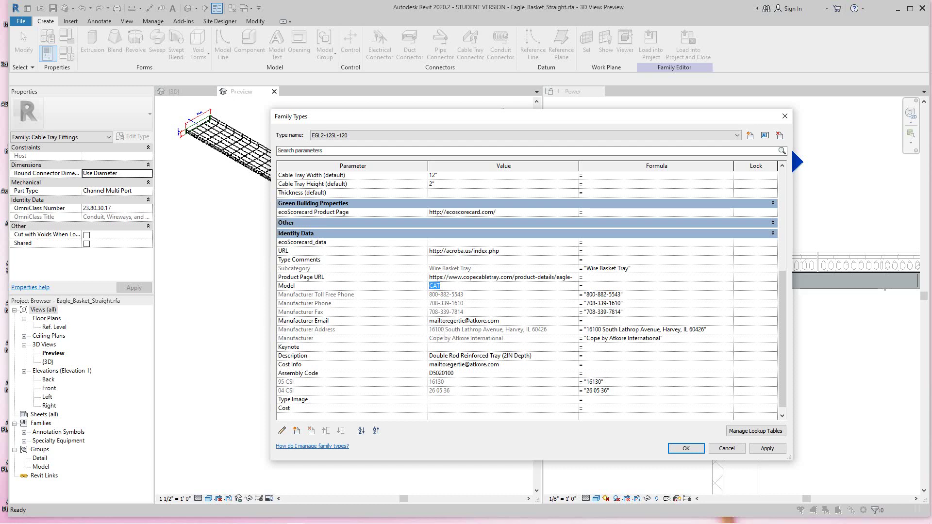
type("EGL")
left_click(767, 448)
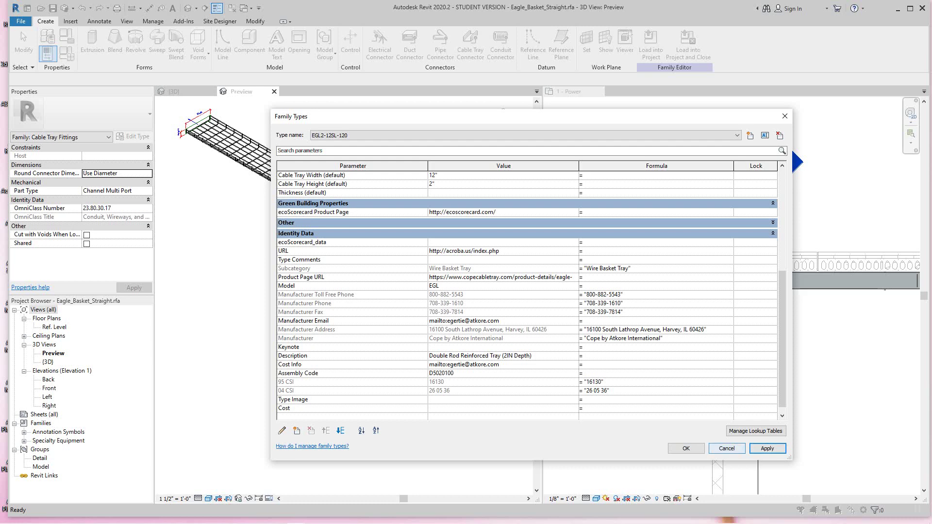
left_click(686, 449)
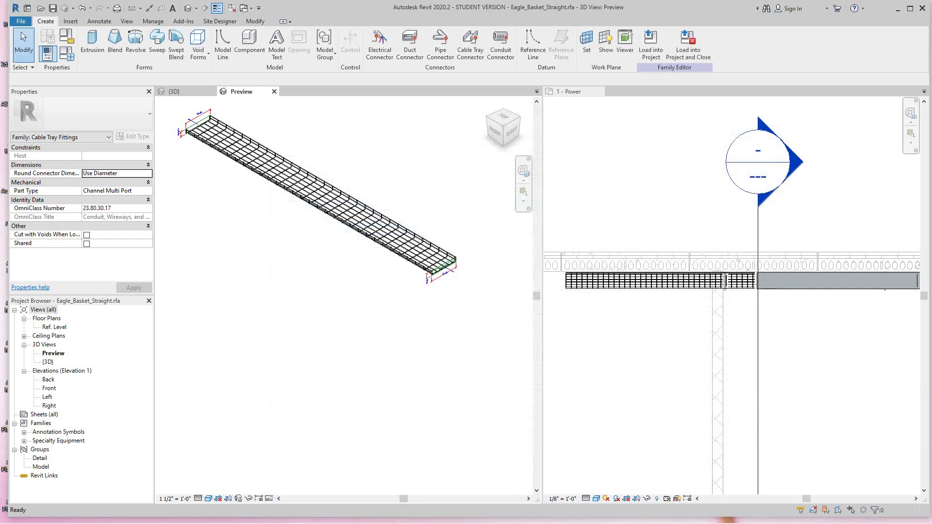
Examine the basket in the family preview and the cable tray runs in the 3D view of the Eaglet23 project.
scroll(481, 362, "down", 3)
middle_click_drag(454, 292, 433, 350)
scroll(435, 310, "up", 2)
scroll(431, 312, "up", 2)
scroll(432, 311, "down", 1)
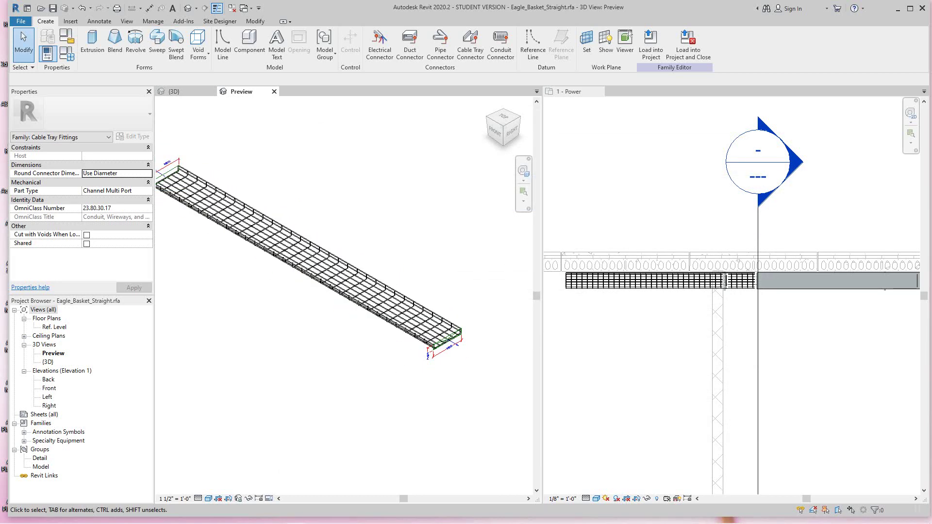
left_click(173, 91)
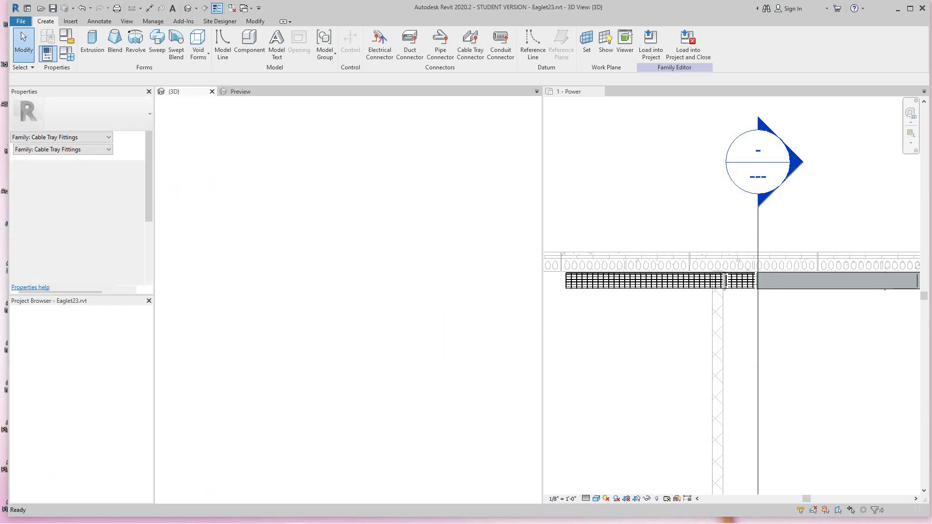
scroll(343, 193, "down", 3)
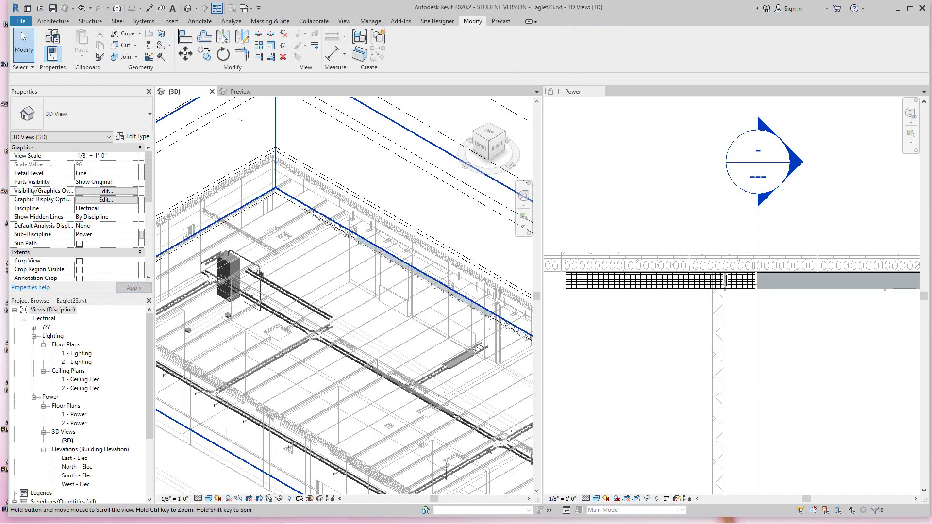
scroll(374, 239, "down", 1)
scroll(626, 299, "up", 2)
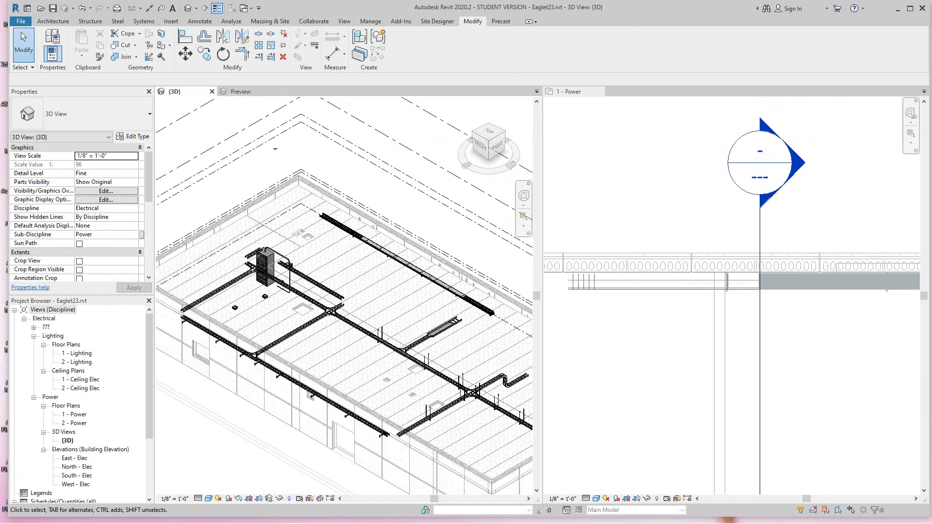
scroll(633, 299, "down", 3)
scroll(590, 283, "up", 2)
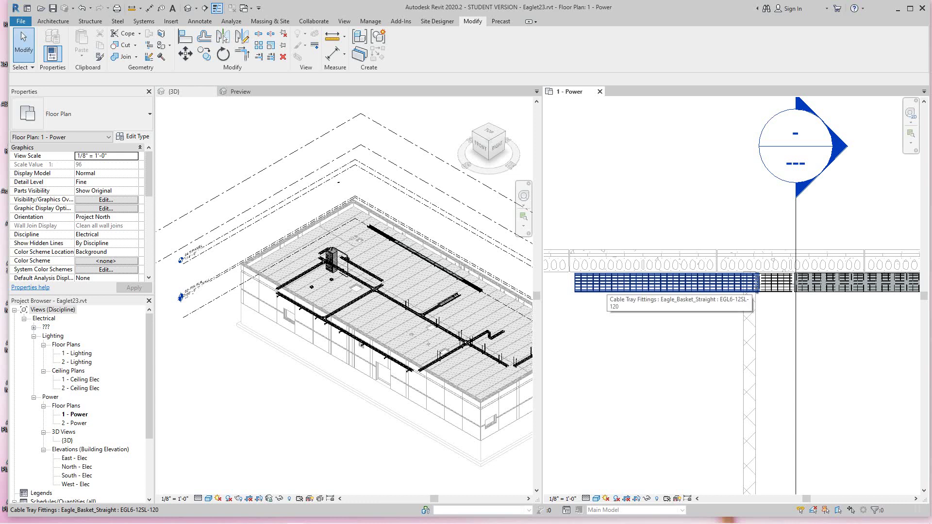
Copy the EGL6-12SL-120 basket at the end of the wall run to open space in the room, about 5 ft 7 in below it in plan.
scroll(878, 272, "down", 3)
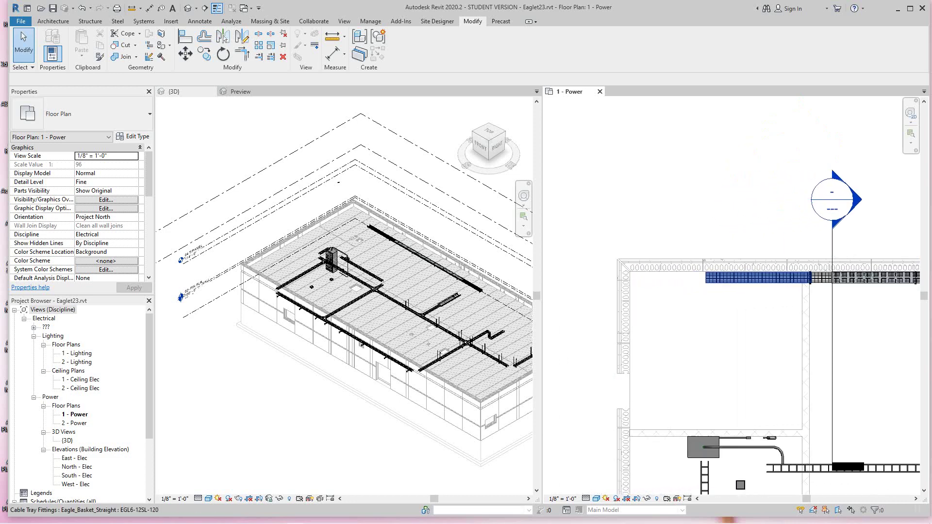
scroll(739, 277, "up", 1)
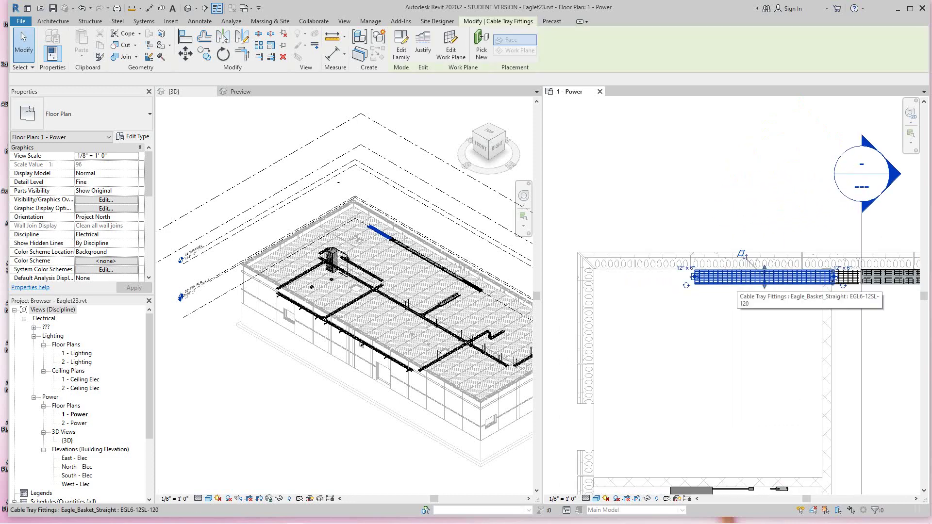
left_click(739, 276)
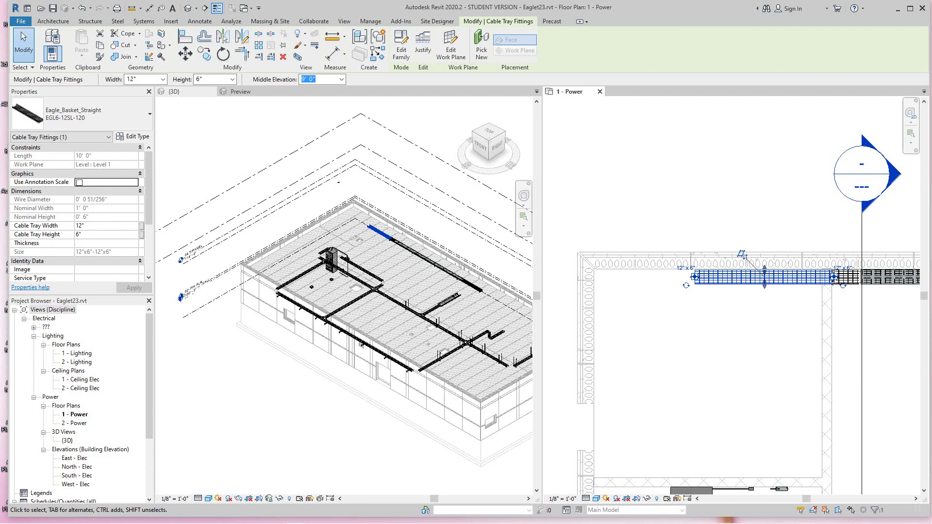
left_click(204, 54)
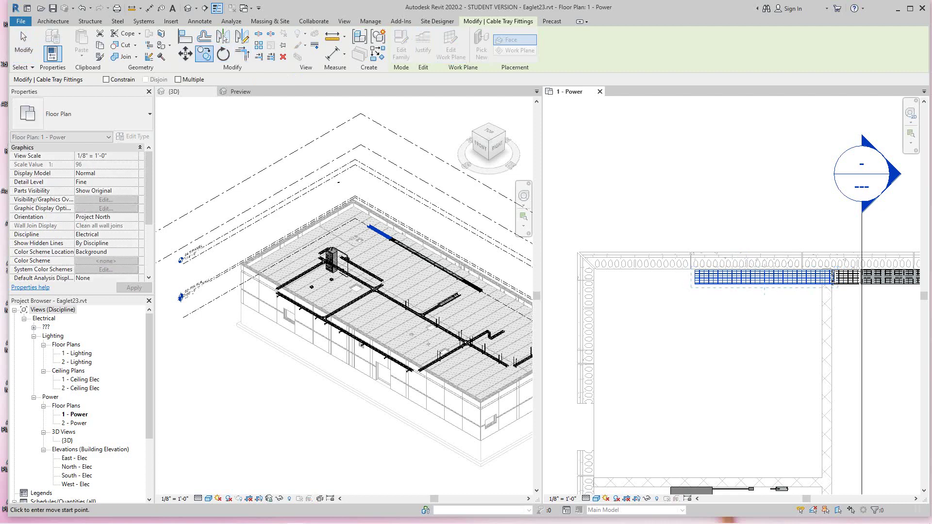
left_click(778, 321)
left_click(728, 413)
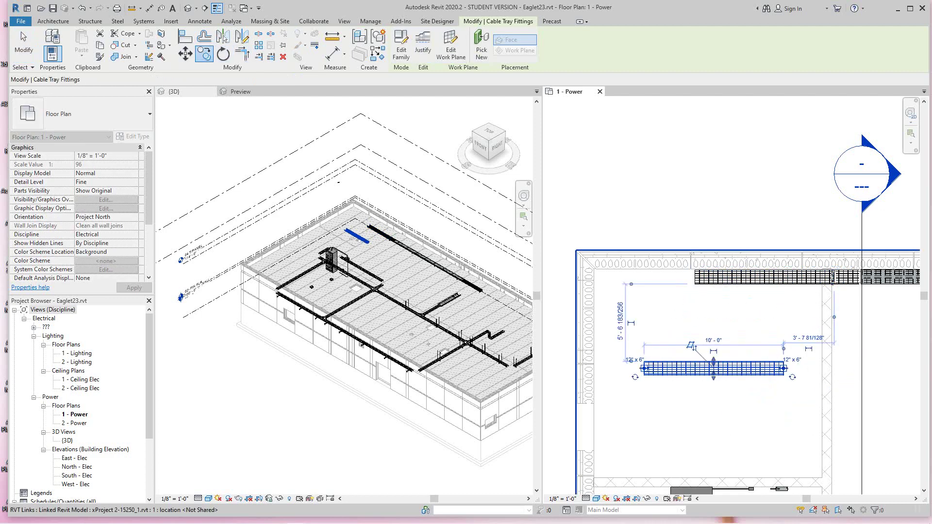
key("Escape")
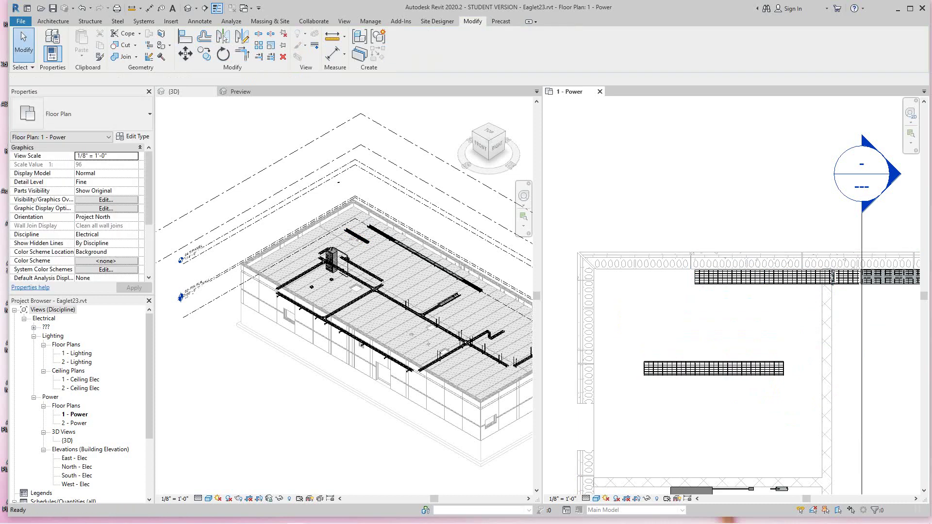
Rotate the copied EGL6-12SL-120 basket 90 degrees about its centre so it runs perpendicular to the wall run.
left_click(702, 369)
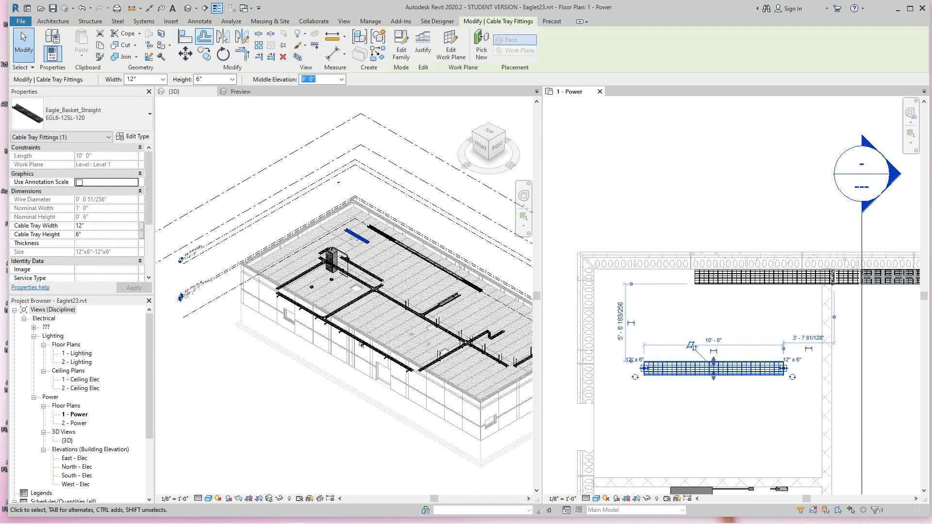
left_click(224, 54)
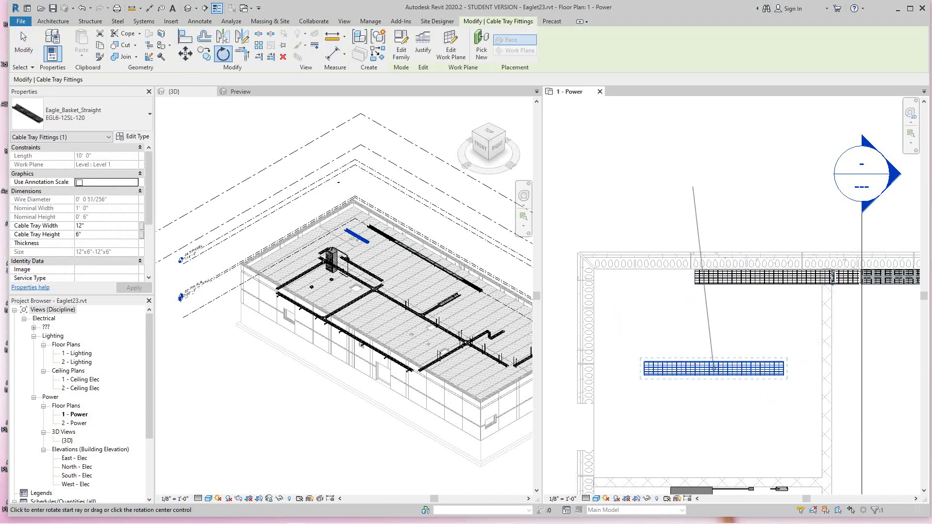
left_click(714, 335)
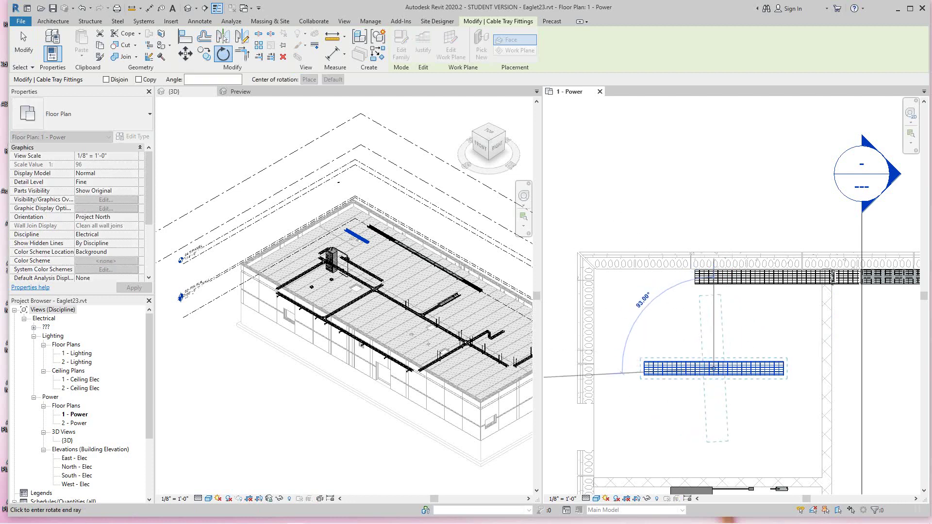
left_click(581, 369)
key("Escape")
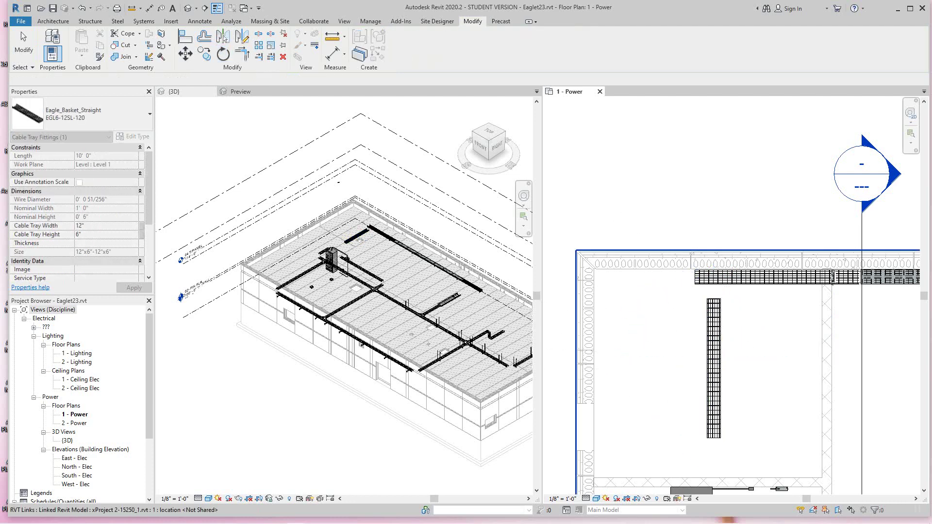
Move the rotated basket alongside the room's side wall, near the corner with the existing wall run.
scroll(726, 358, "up", 1)
left_click(719, 359)
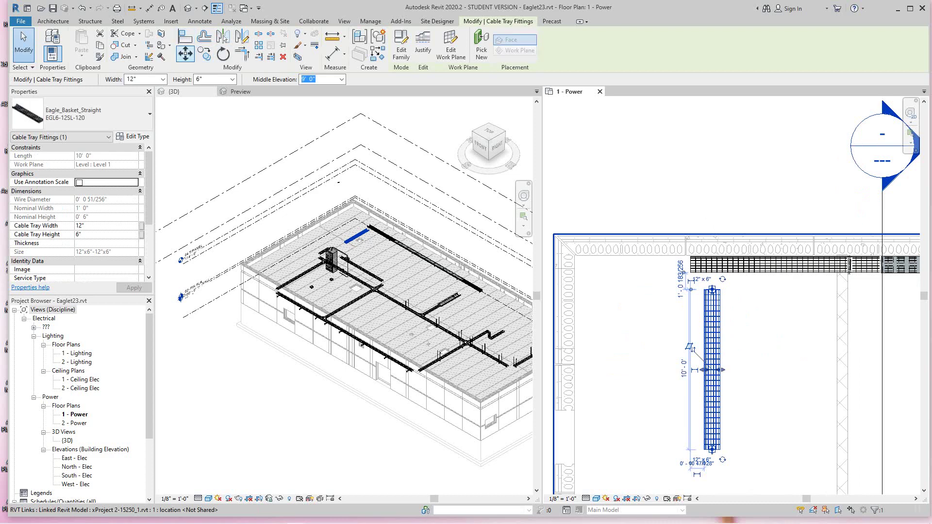
key("m")
key("v")
left_click(712, 387)
left_click(590, 372)
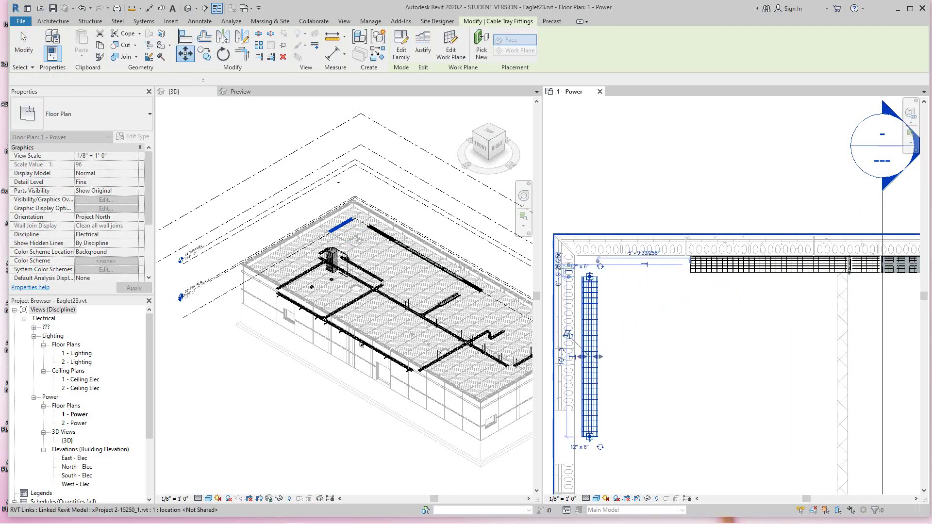
key("Escape")
Change the type of the basket along the side wall to EGL6-24SL-120.
scroll(632, 350, "down", 2)
middle_click_drag(616, 337, 689, 331)
scroll(680, 322, "up", 5)
scroll(695, 370, "up", 1)
middle_click_drag(695, 370, 701, 345)
left_click(681, 343)
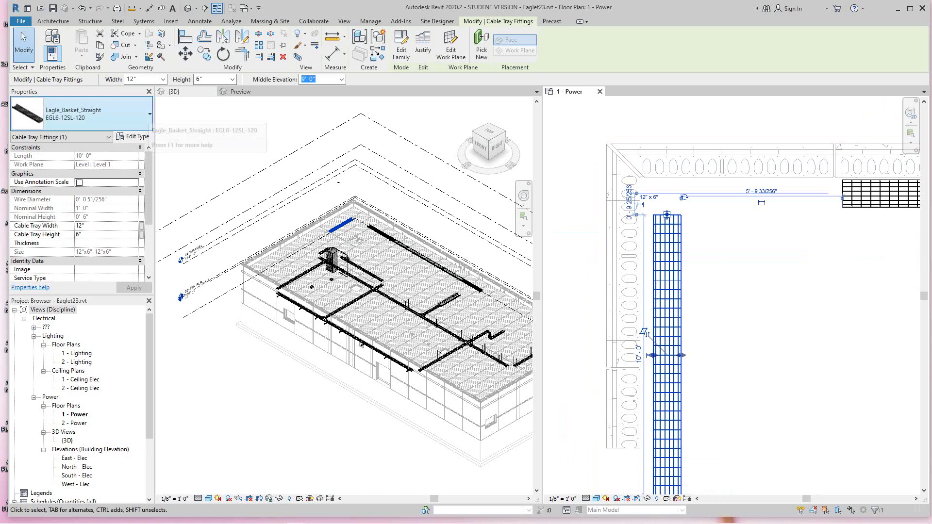
left_click(97, 114)
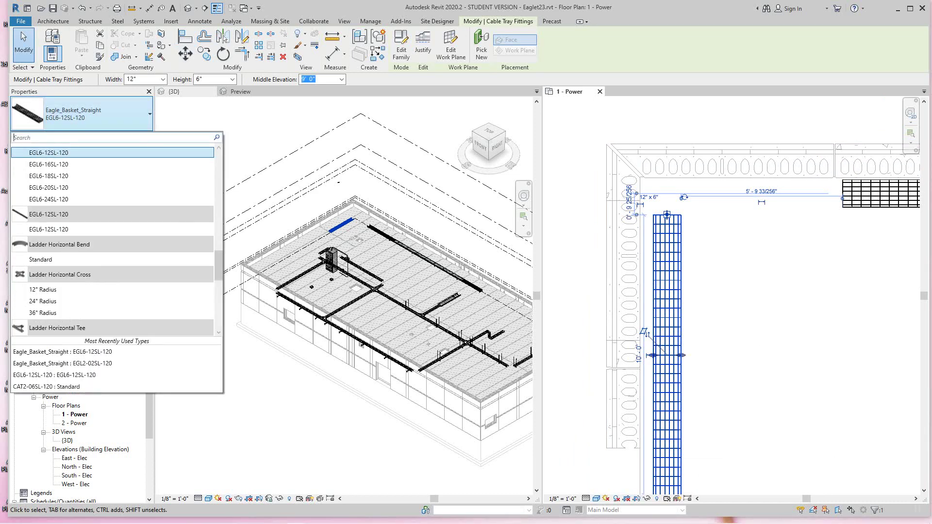
scroll(112, 229, "up", 2)
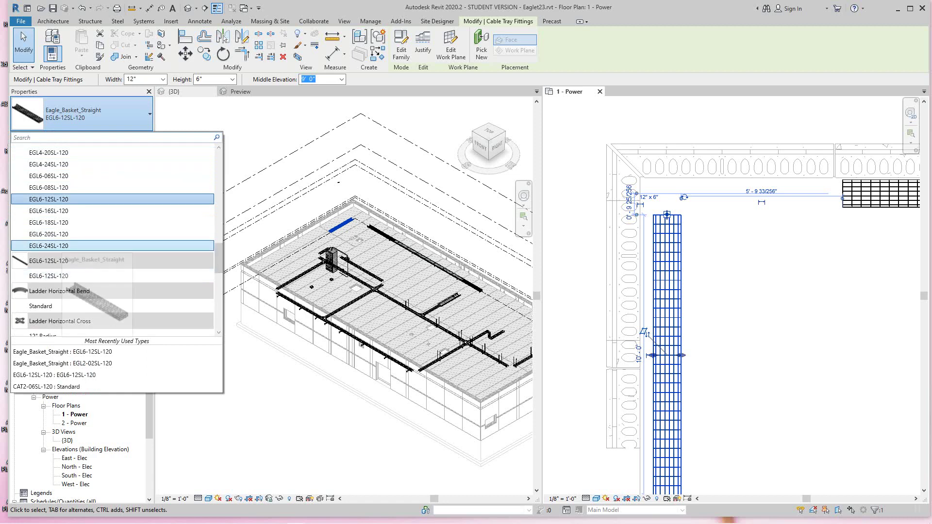
key("Escape")
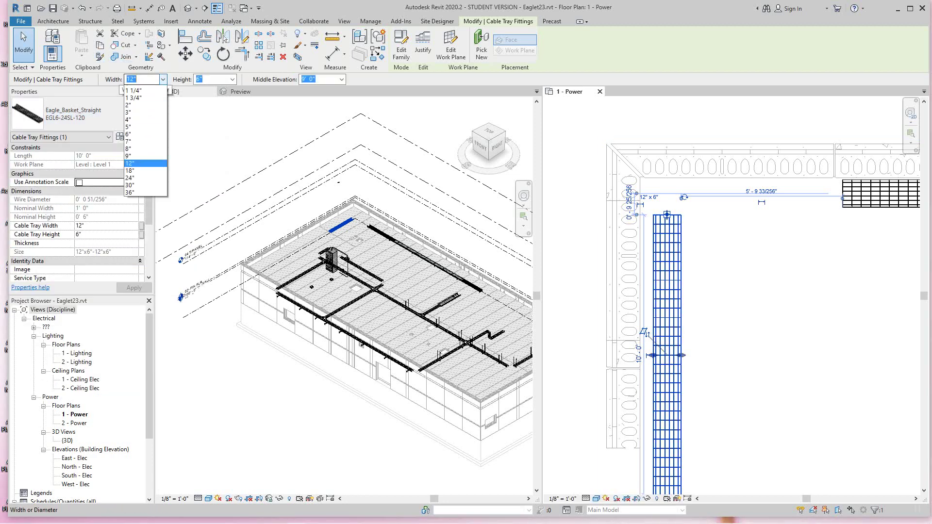
Set the width of the basket along the side wall to 24".
left_click(146, 184)
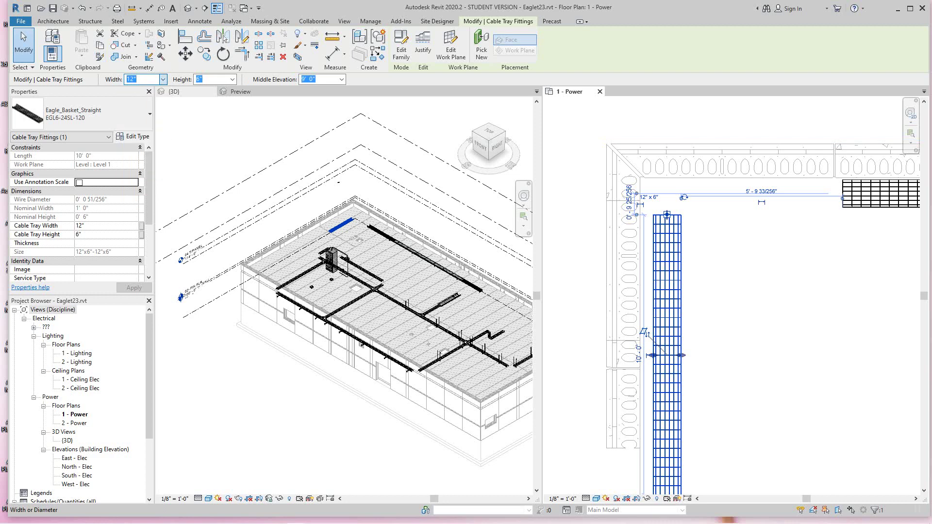
type("24")
key("Return")
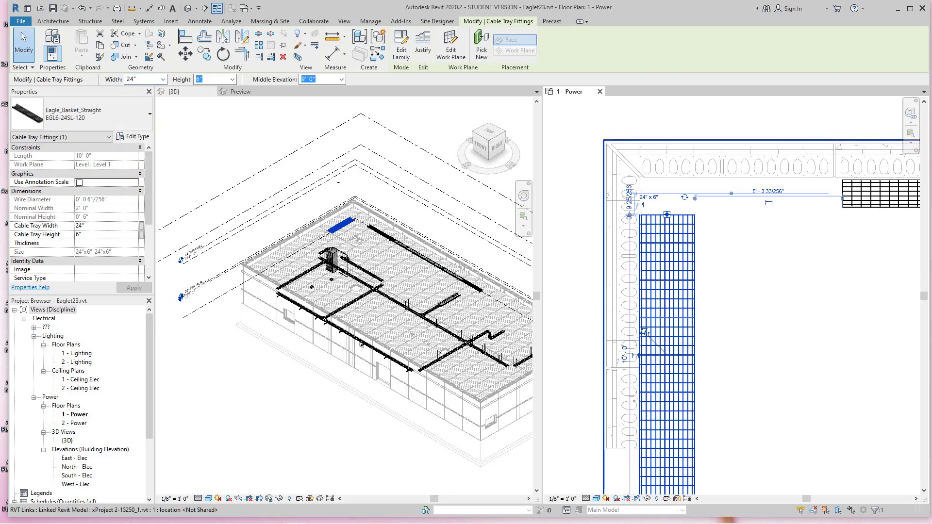
Nudge the 24" basket slightly away from the side wall so it clears the wall.
left_click(644, 333)
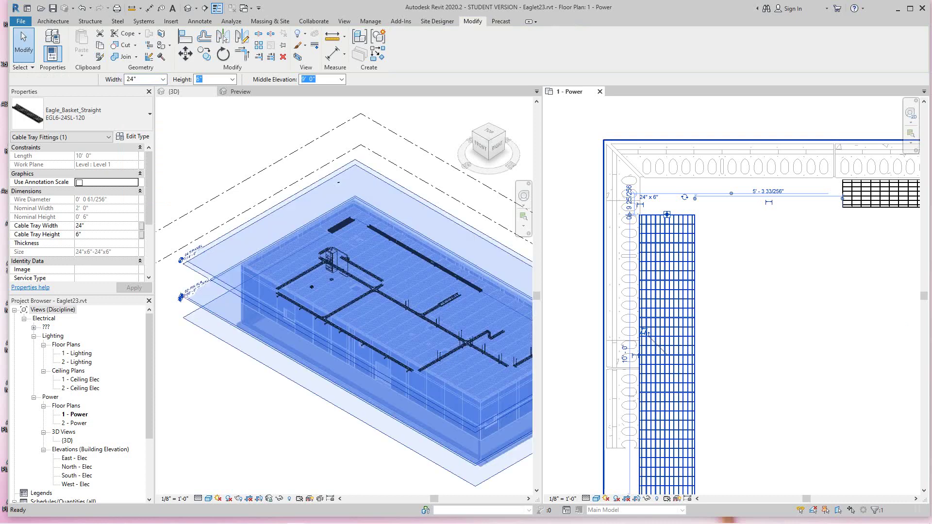
key("Escape")
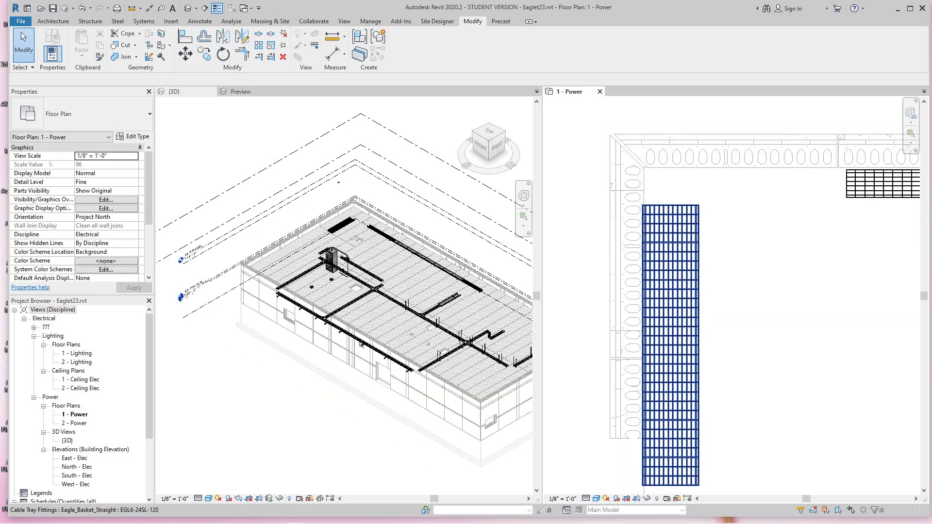
left_click(648, 324)
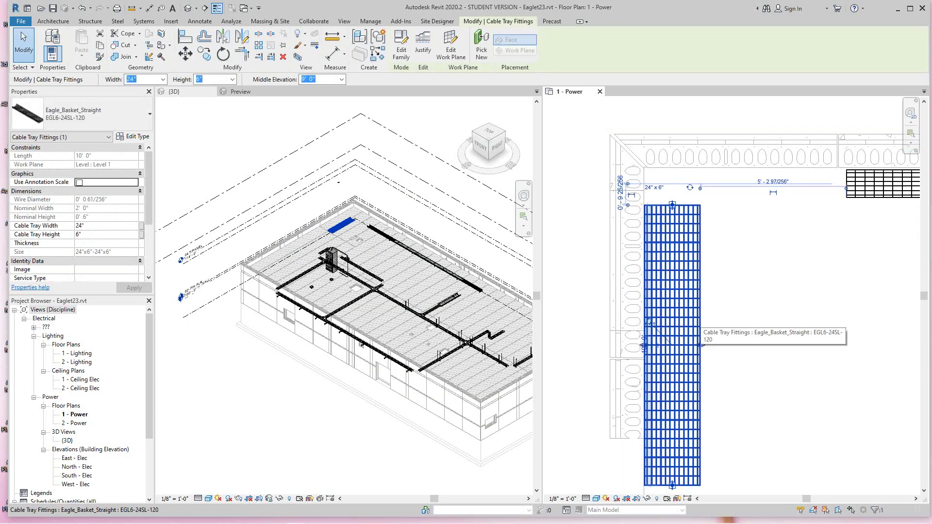
key("Right")
left_click(644, 332)
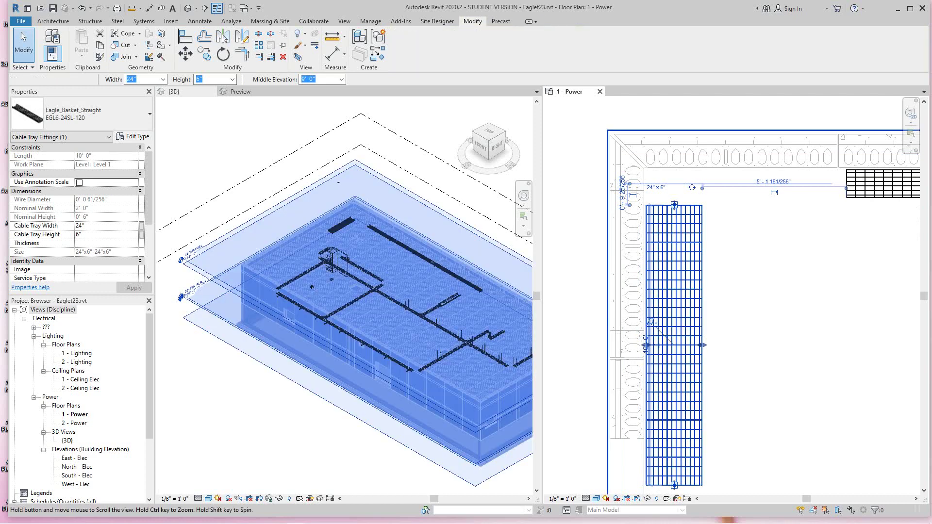
Copy the EGL-HWSB-12-HG bracket from the existing wall run about 13' 6" into open space beside the 24" basket.
scroll(740, 304, "down", 6)
scroll(740, 304, "up", 1)
middle_click_drag(740, 305, 680, 245)
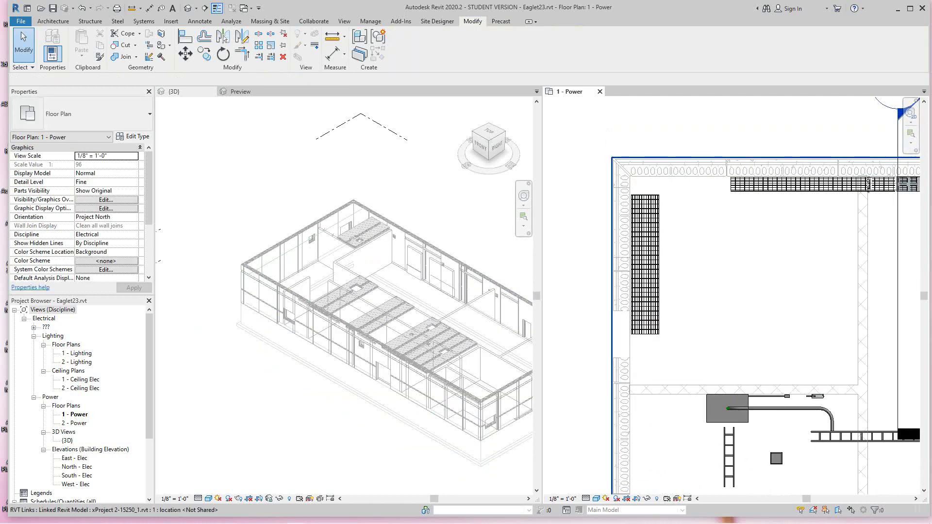
scroll(649, 266, "down", 2)
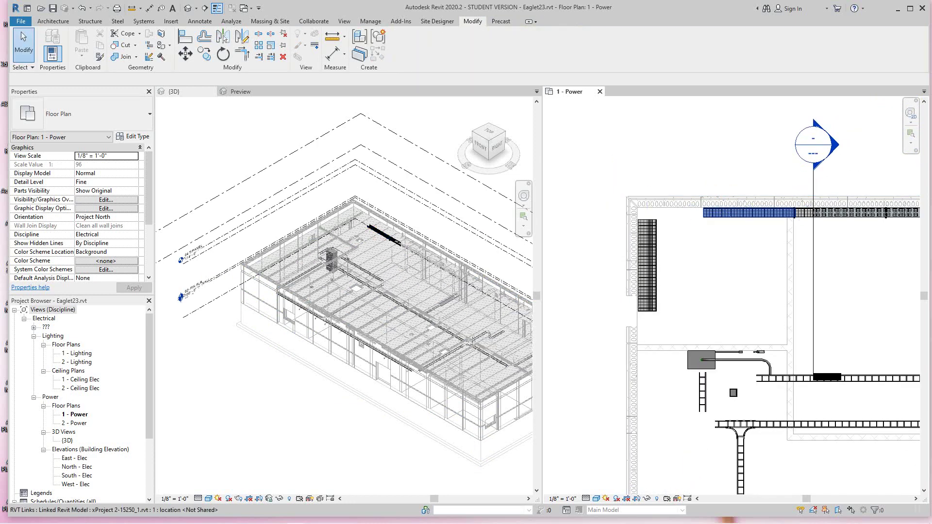
scroll(810, 214, "up", 3)
scroll(757, 204, "up", 4)
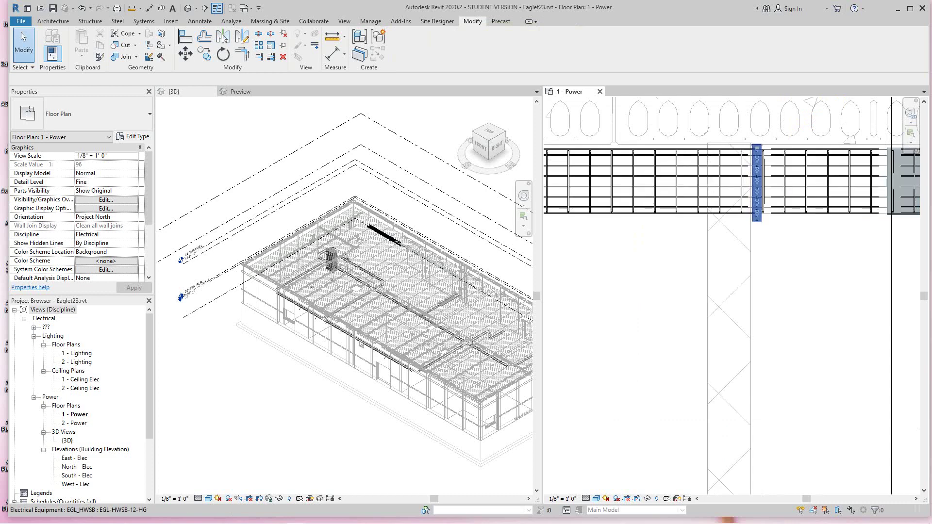
left_click(752, 165)
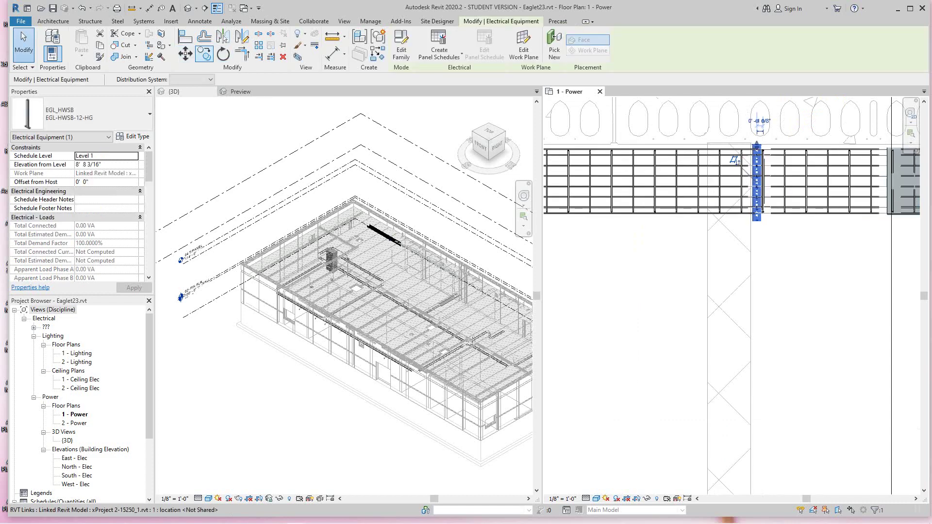
left_click(694, 265)
scroll(624, 349, "down", 1)
middle_click_drag(624, 349, 862, 302)
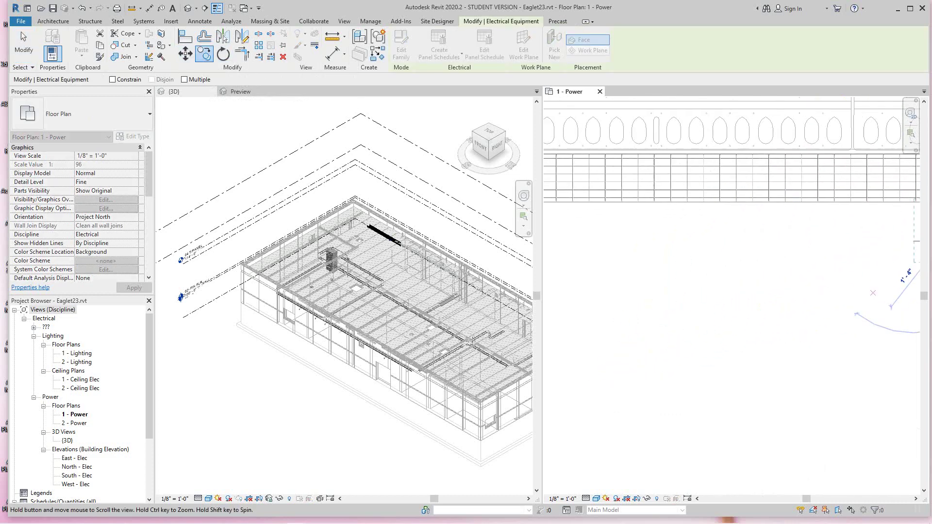
scroll(667, 322, "down", 2)
middle_click_drag(667, 323, 847, 323)
scroll(699, 321, "down", 2)
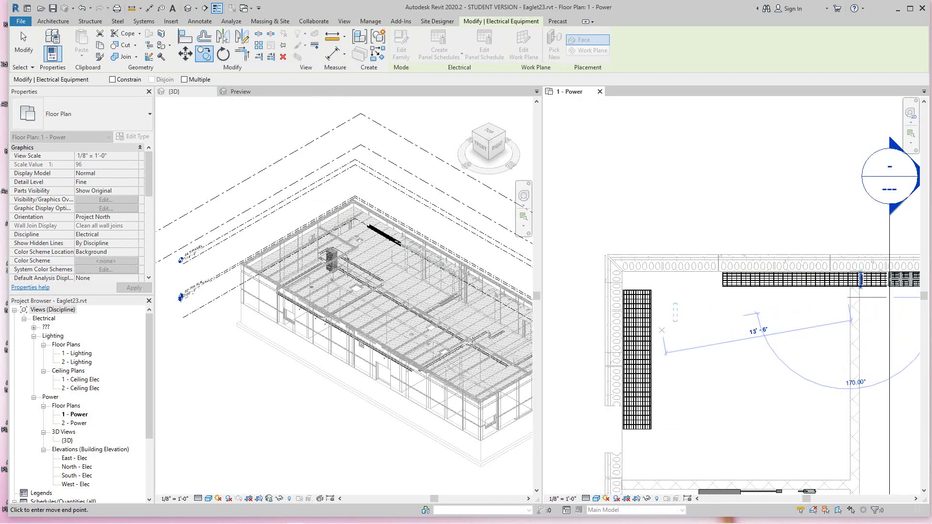
left_click(662, 330)
key("Escape")
key("Escape")
Try to rotate the copied EGL-HWSB-12-HG bracket 90 degrees in the plan view.
left_click(675, 313)
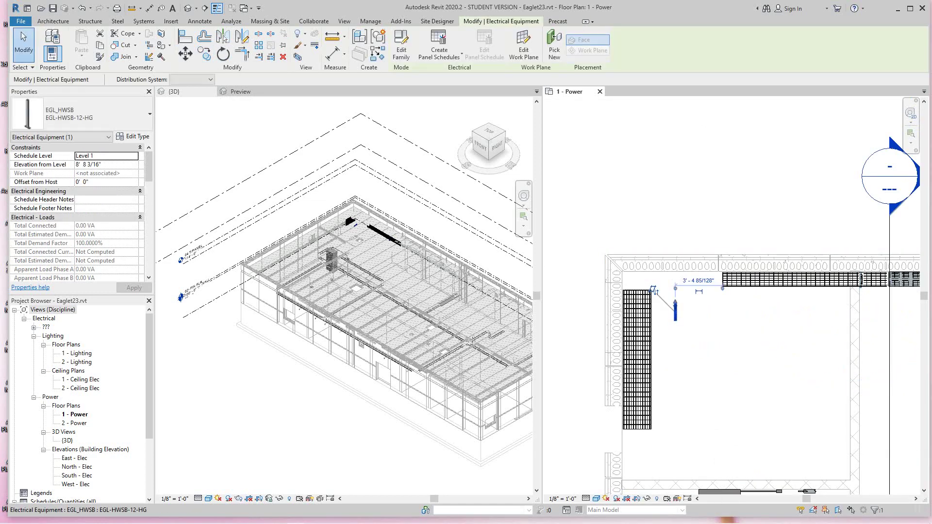
left_click(675, 305)
left_click(676, 315)
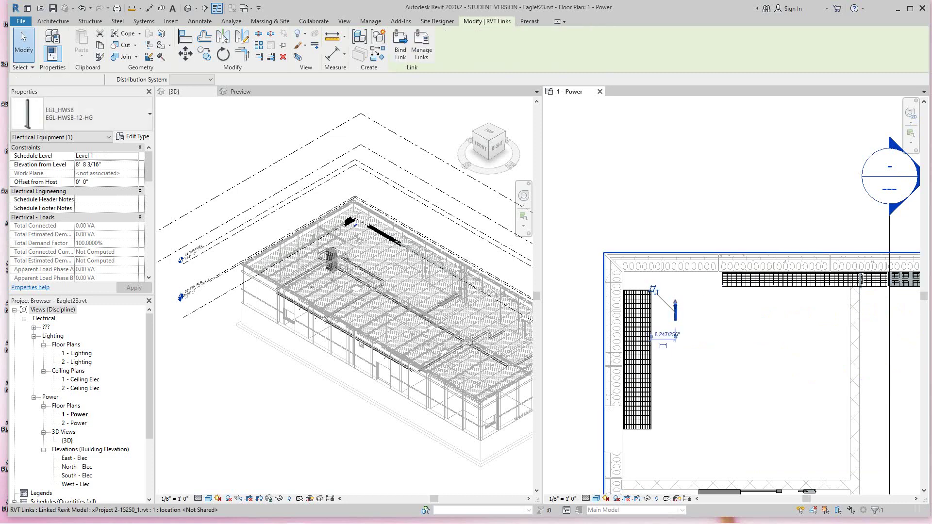
key("Escape")
scroll(676, 315, "up", 5)
left_click(672, 306)
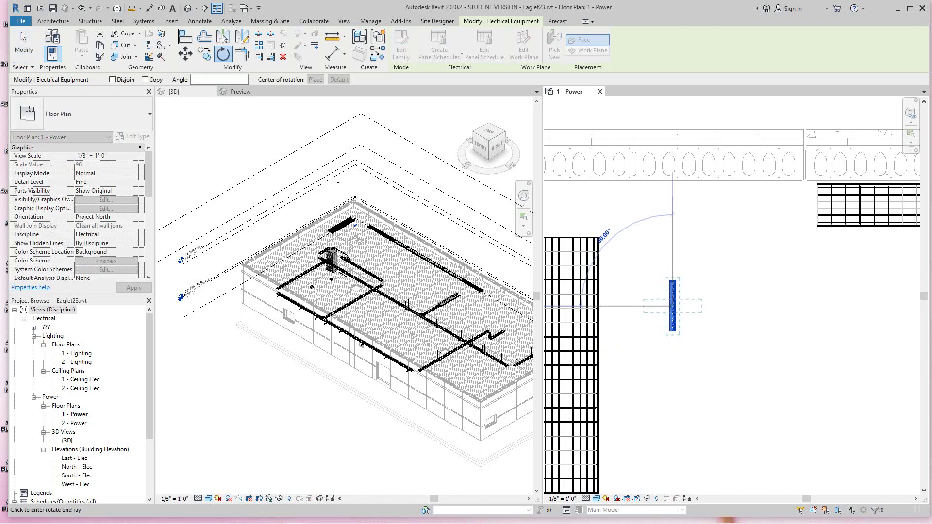
left_click(650, 283)
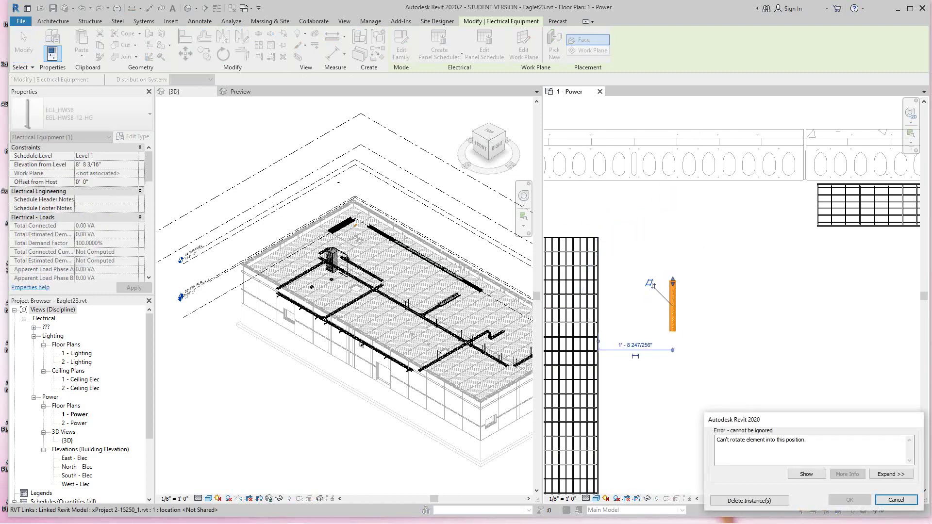
left_click(896, 500)
Retry the bracket's 90-degree rotation, sweeping from a horizontal start ray to a vertical end ray.
scroll(677, 347, "up", 2)
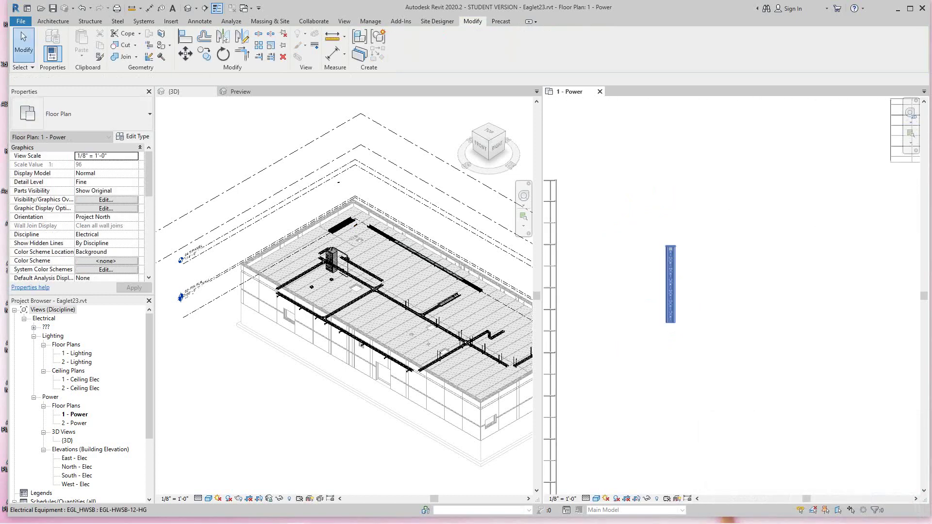
left_click(670, 284)
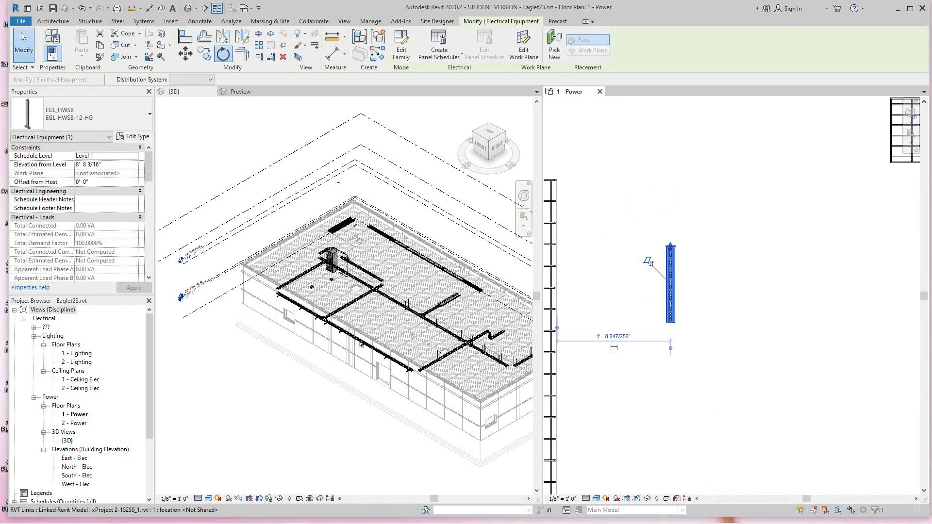
key("r")
key("o")
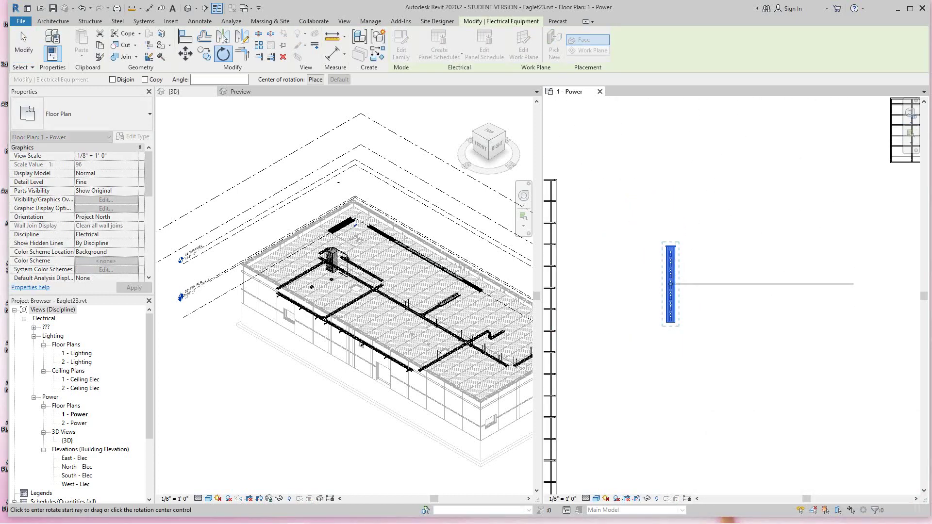
left_click(781, 284)
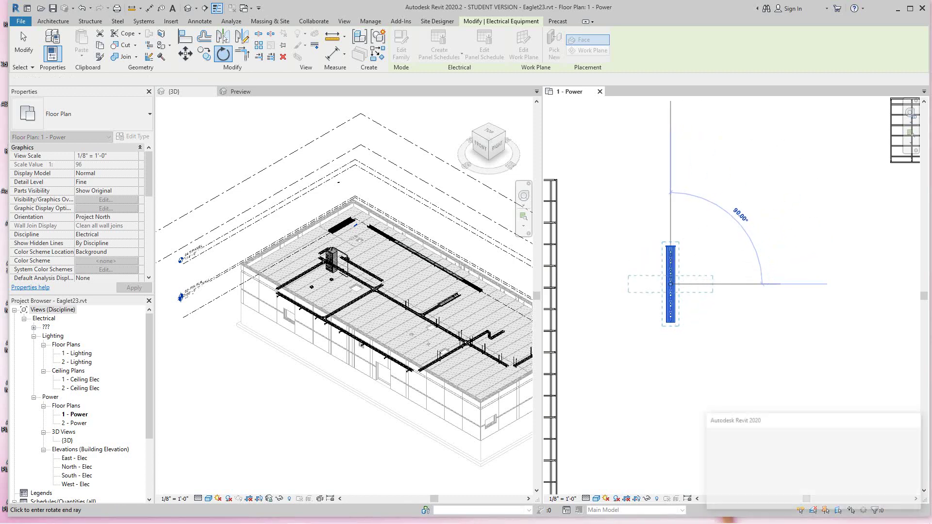
key("Escape")
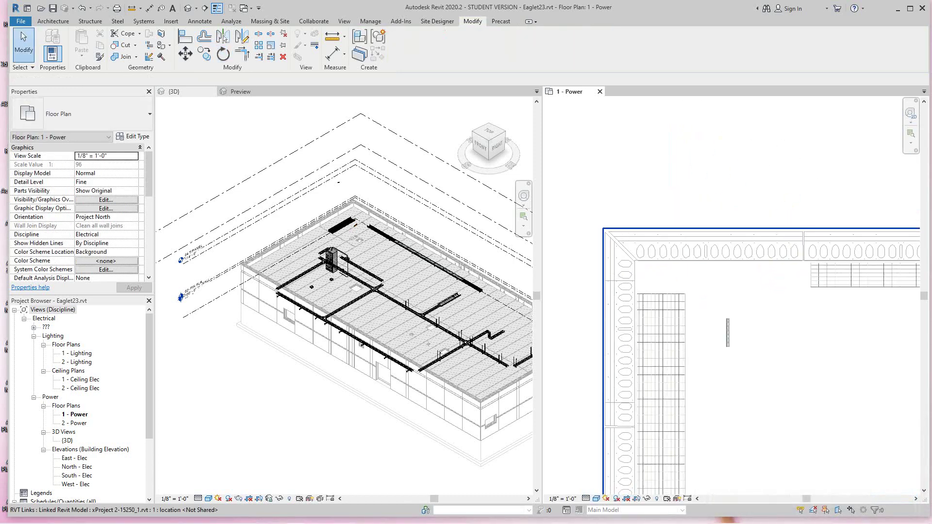
Rehost the copied EGL-HWSB-12-HG bracket onto the face of the side wall behind the 24" basket in the 3D view.
scroll(726, 343, "up", 1)
left_click(727, 343)
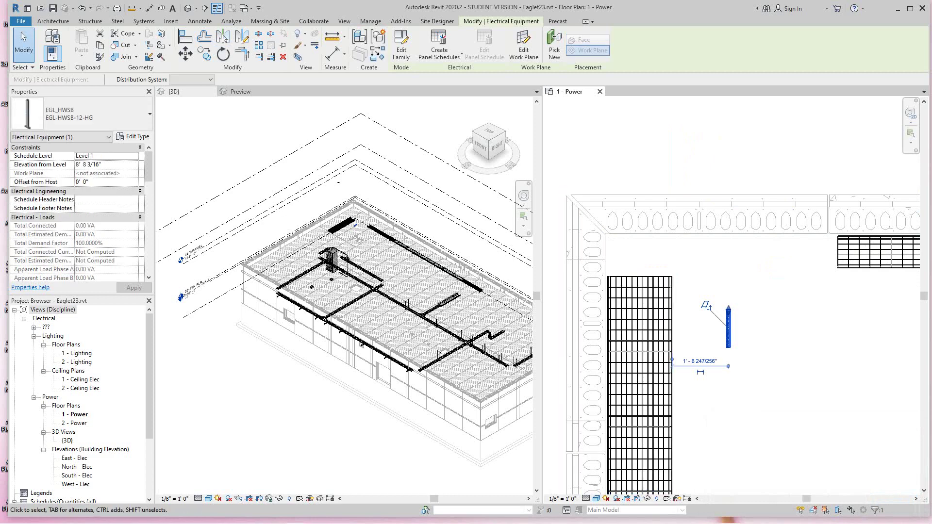
scroll(355, 218, "up", 6)
key("Escape")
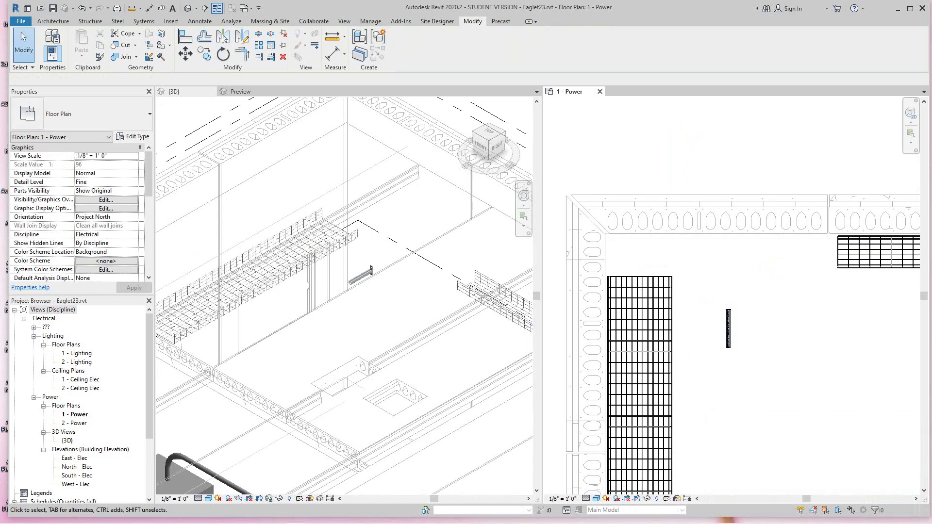
left_click(362, 275)
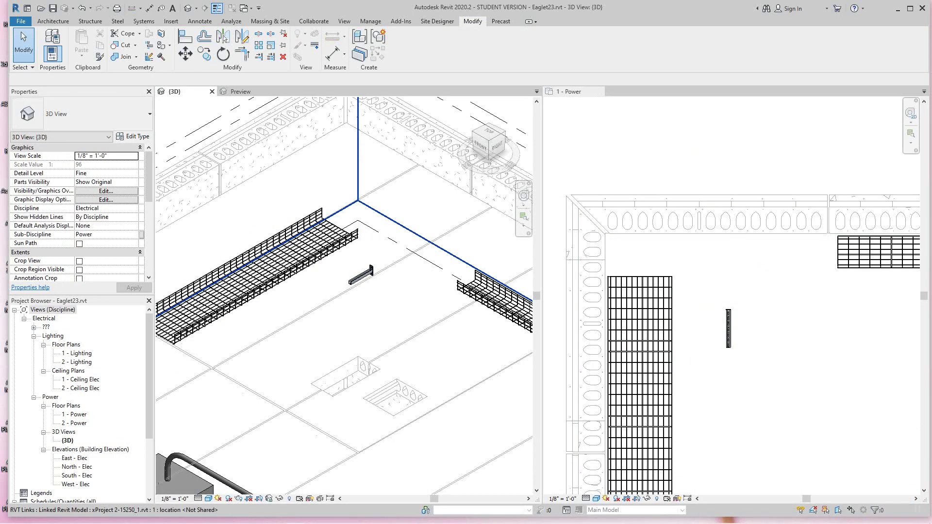
middle_click_drag(362, 279, 386, 307)
left_click(385, 304)
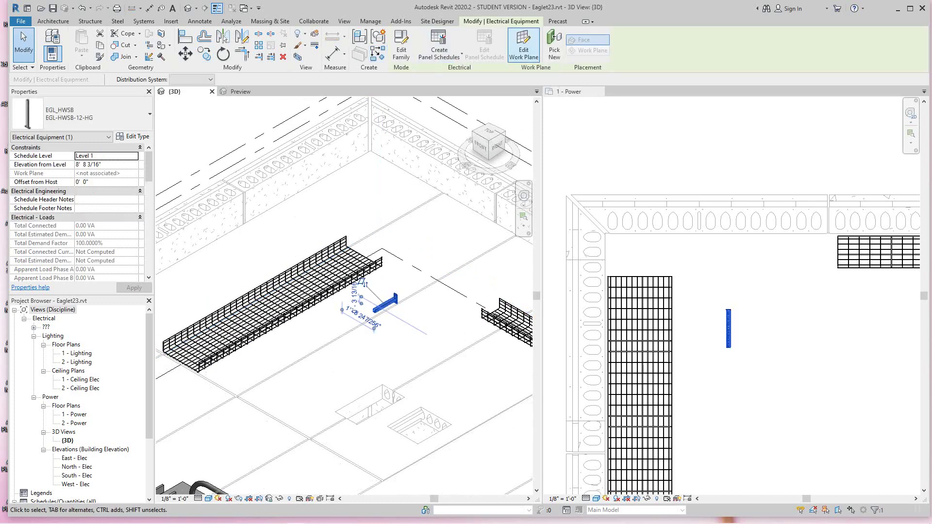
left_click(554, 41)
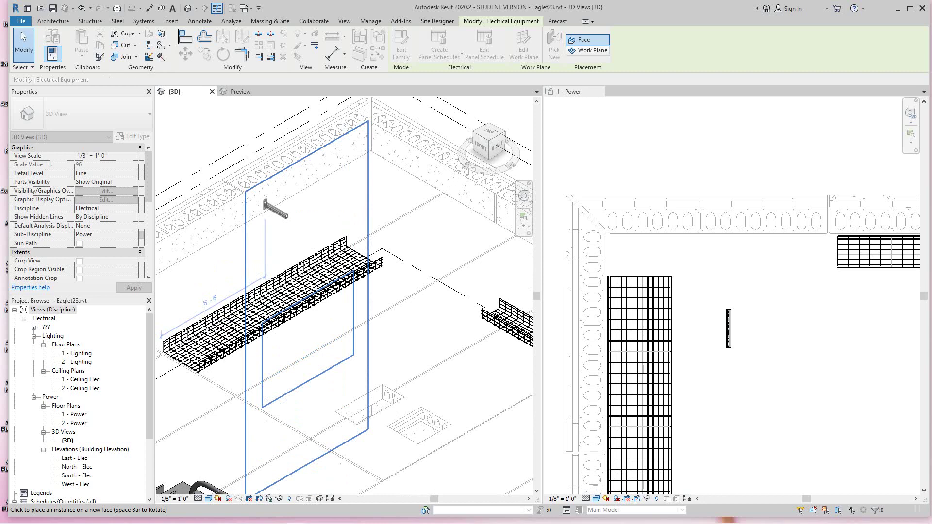
left_click(266, 204)
left_click(22, 31)
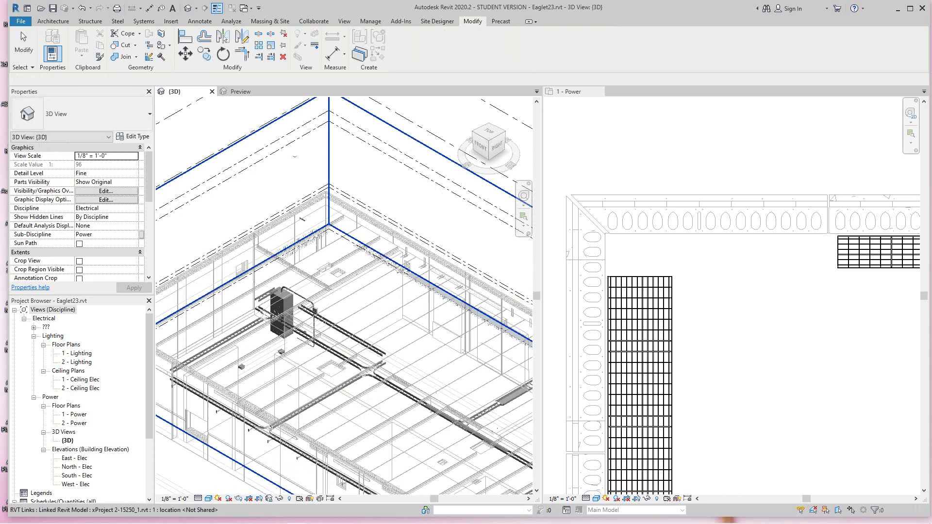
Move the Section 2 line close to the 24" basket in the plan and flip it to look toward the side wall.
key("z")
key("a")
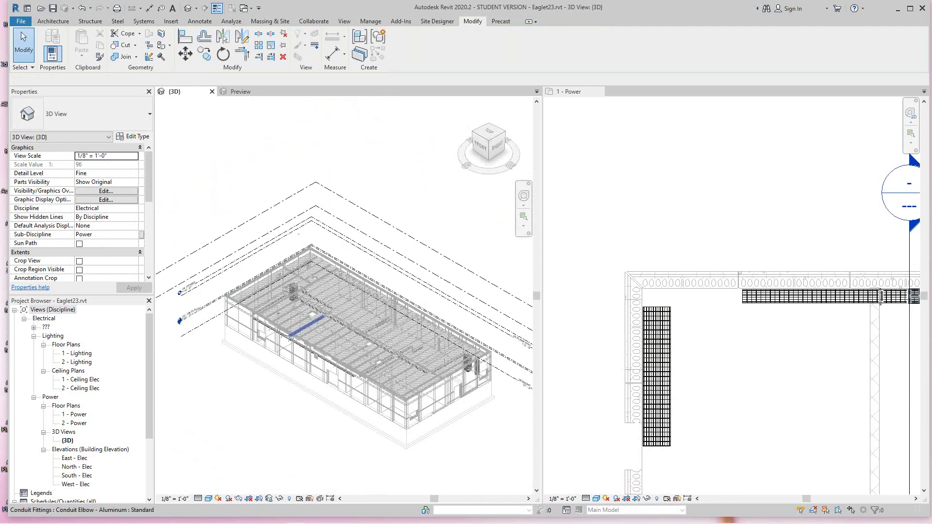
scroll(315, 335, "down", 1)
scroll(772, 345, "down", 2)
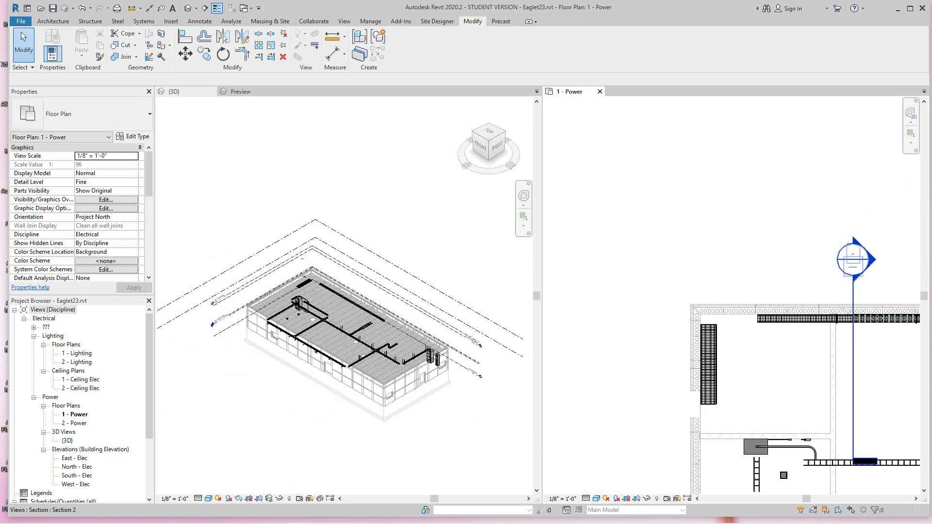
left_click_drag(852, 358, 734, 358)
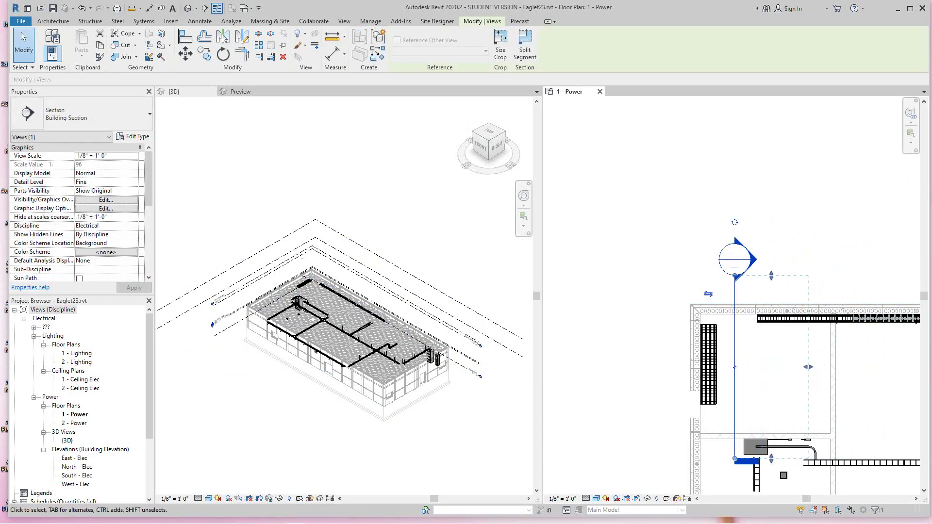
scroll(732, 271, "up", 2)
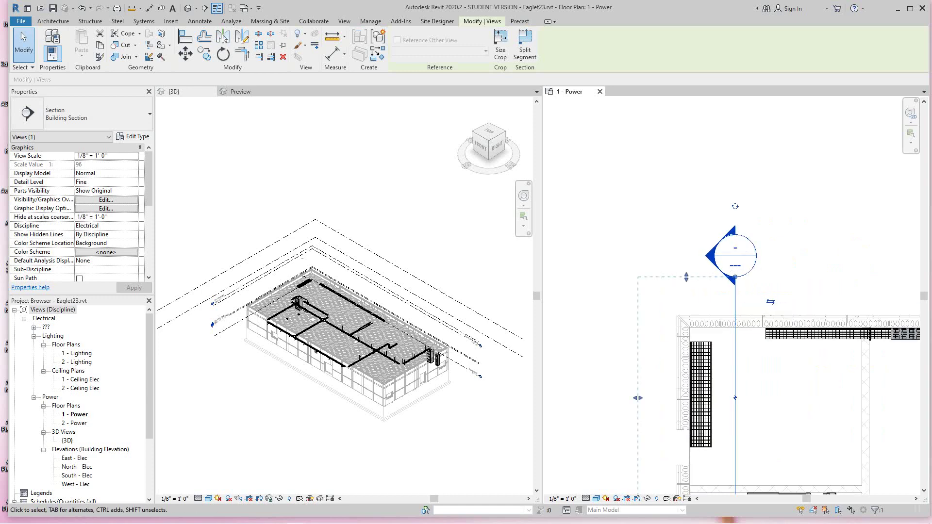
key("Escape")
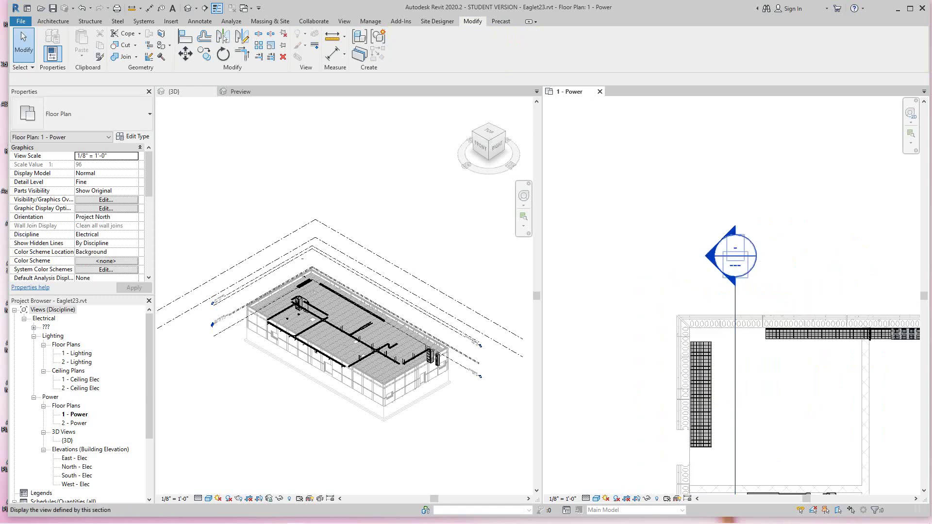
Open the Section 2 view and move the wall-hosted bracket down to the underside of the 24" basket.
double_click(733, 264)
scroll(304, 279, "up", 6)
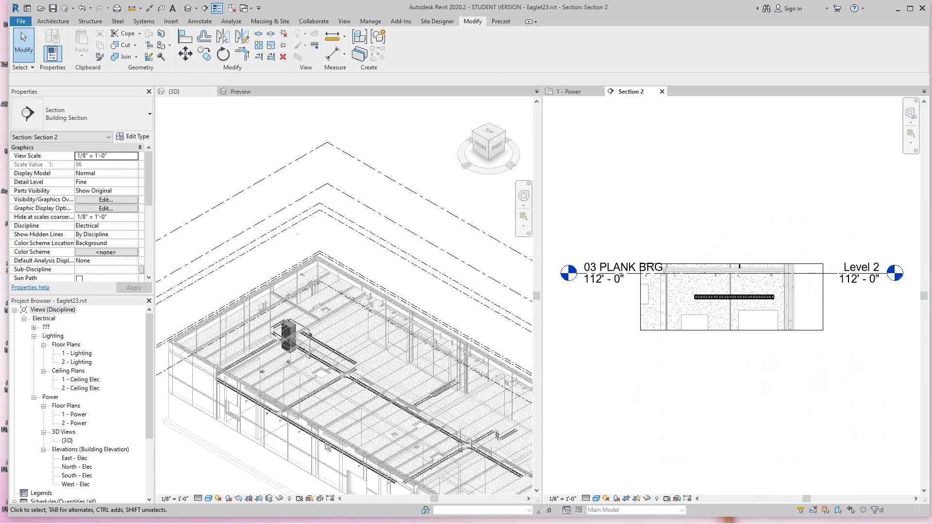
scroll(303, 275, "up", 3)
scroll(753, 264, "up", 5)
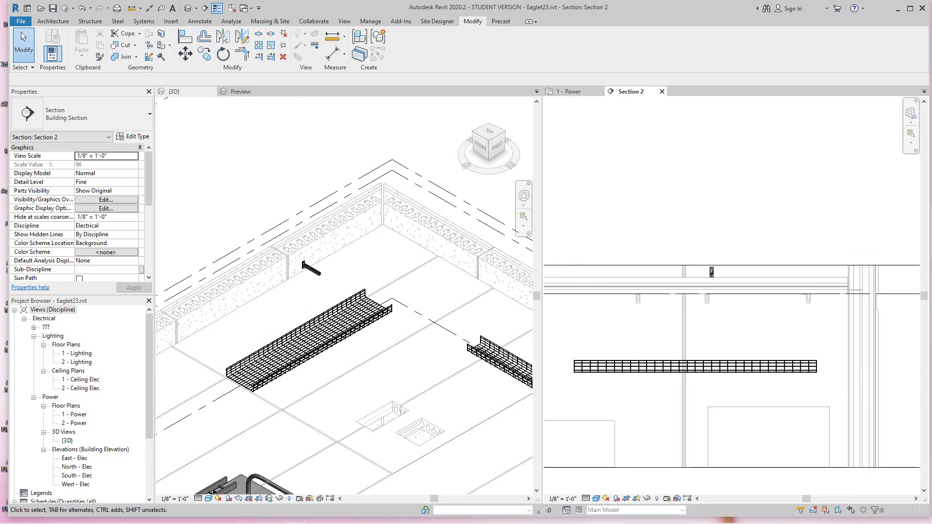
scroll(734, 269, "up", 2)
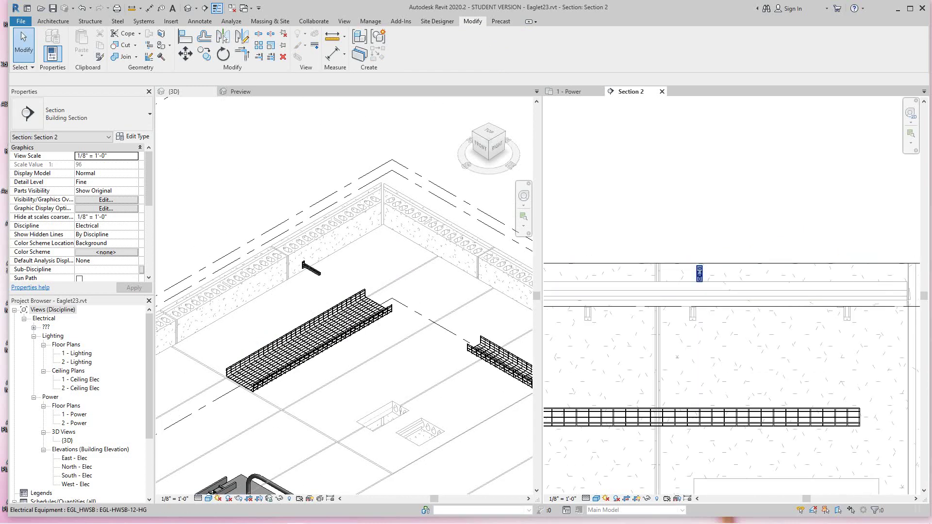
left_click(699, 273)
key("m")
key("v")
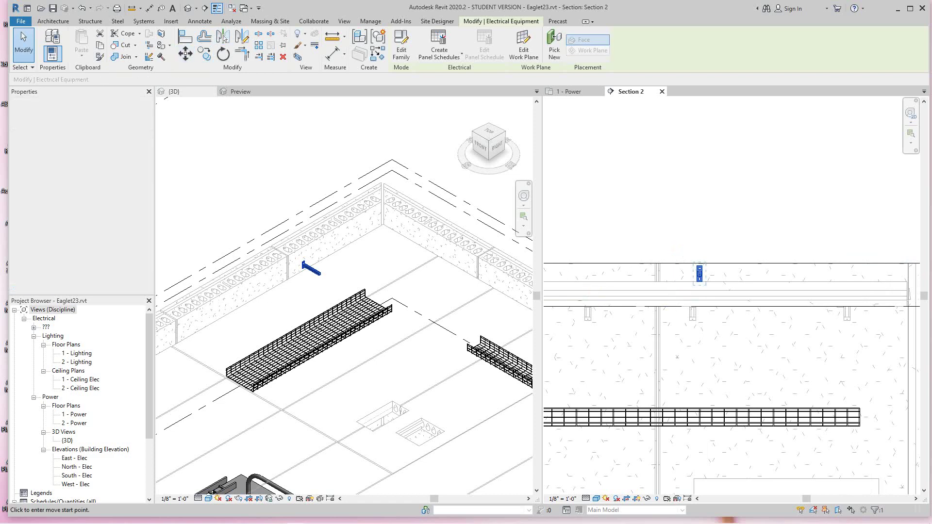
left_click(717, 265)
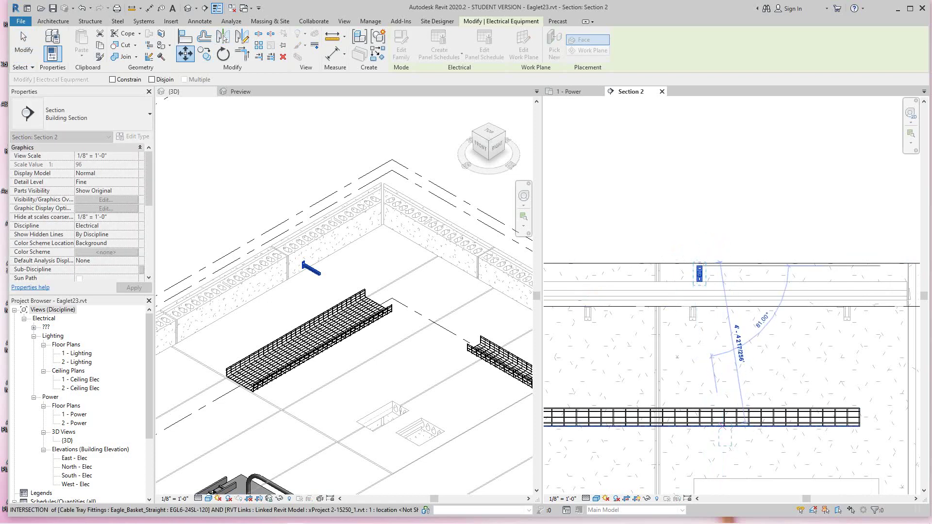
scroll(740, 428, "up", 4)
left_click(722, 394)
key("Escape")
scroll(688, 428, "up", 3)
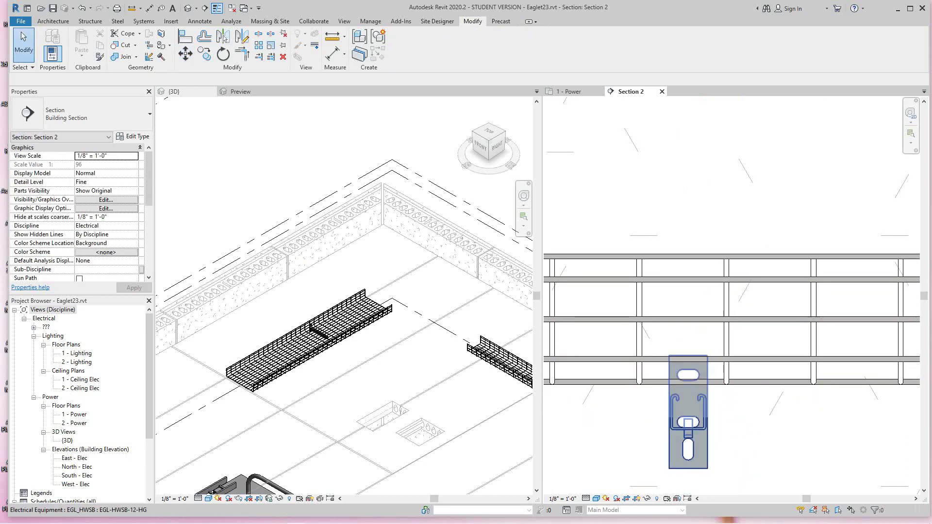
Rotate the EGL-HWSB-12-HG bracket 180 degrees in the section view.
left_click(665, 389)
key("Escape")
scroll(706, 445, "up", 2)
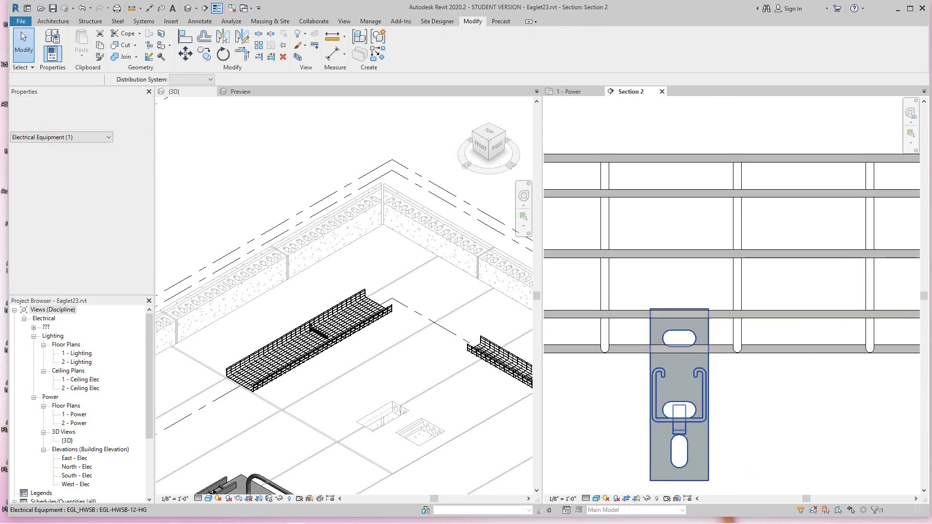
left_click(703, 420)
left_click(689, 412)
key("space")
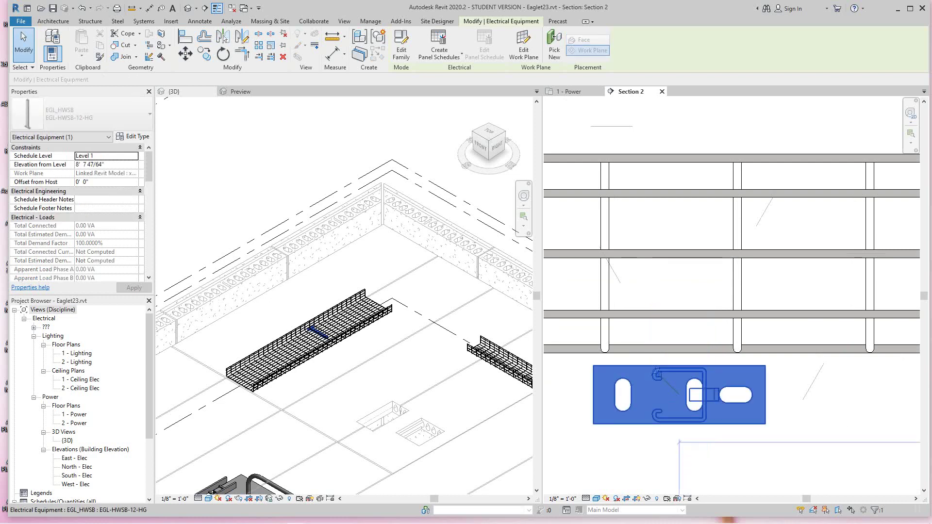
key("space")
key("Escape")
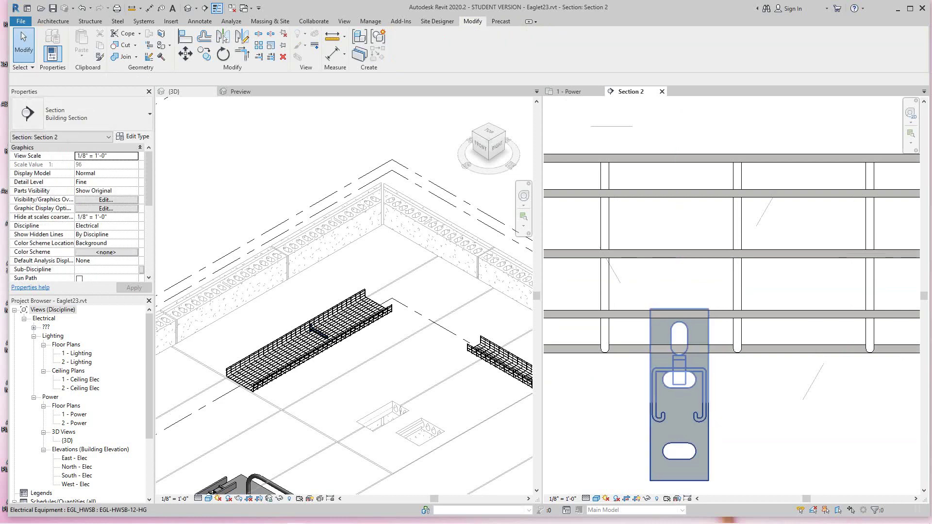
Nudge the rotated bracket up slightly in the section so its arm sits against the basket's bottom wires.
left_click(701, 411)
left_click_drag(657, 372, 656, 358)
left_click(754, 273)
key("Escape")
scroll(754, 273, "down", 4)
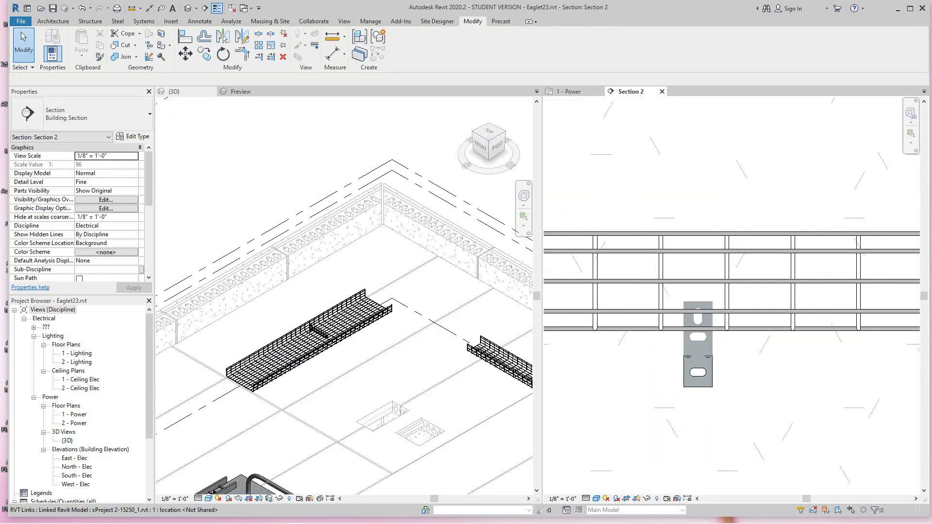
scroll(753, 273, "down", 5)
key("Escape")
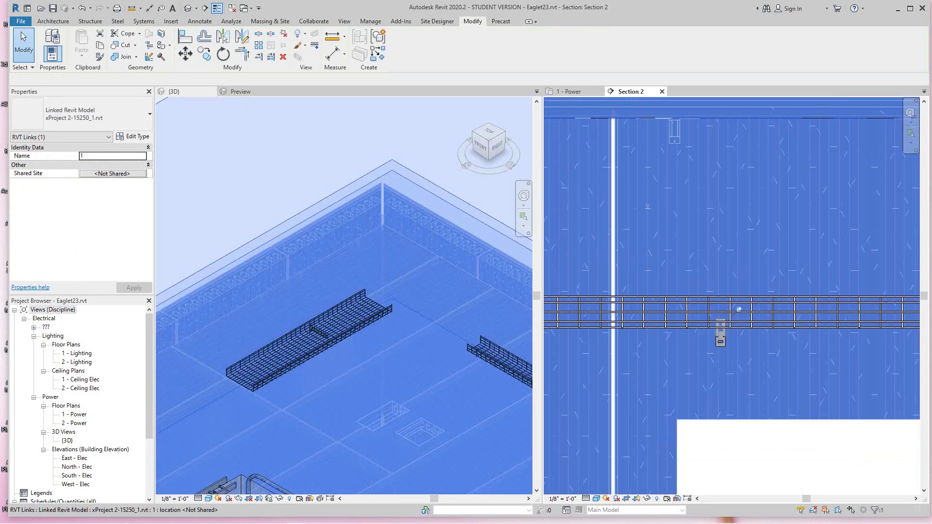
Examine the bracket's position under the 24" basket in the section and 3D views.
scroll(325, 328, "up", 3)
scroll(694, 359, "down", 5)
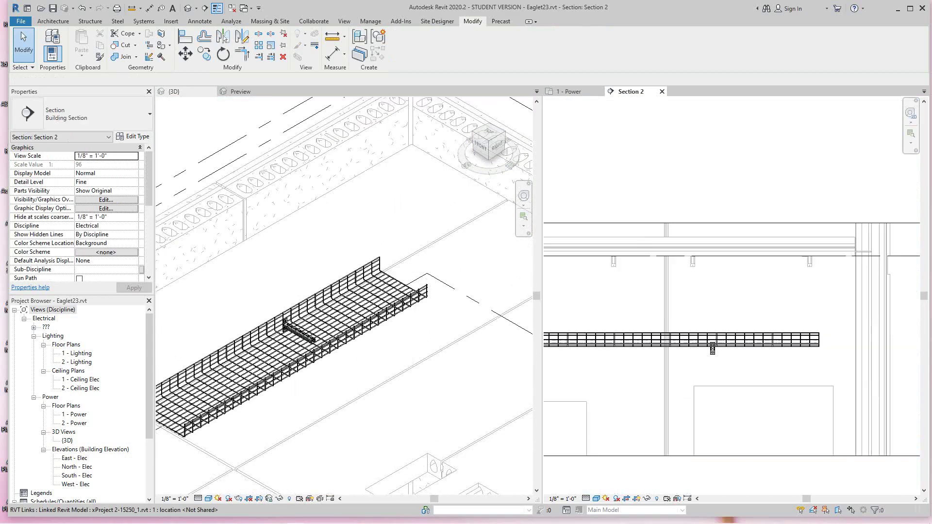
scroll(716, 361, "up", 1)
scroll(281, 201, "down", 8)
left_click(281, 201)
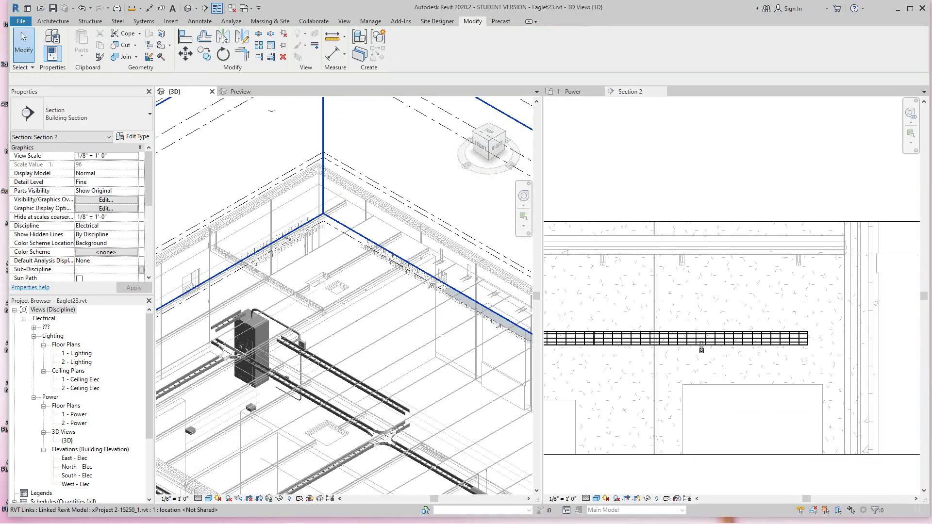
scroll(282, 247, "up", 2)
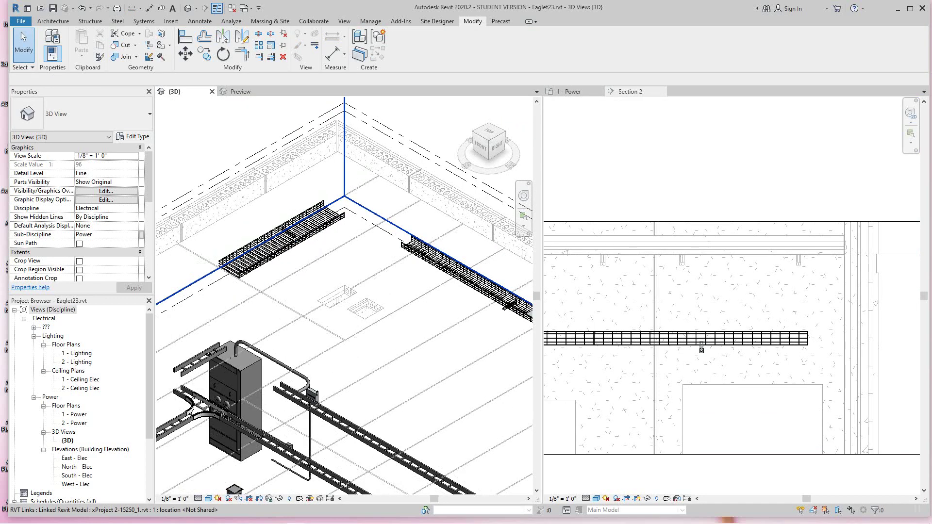
scroll(285, 229, "up", 1)
scroll(285, 229, "down", 1)
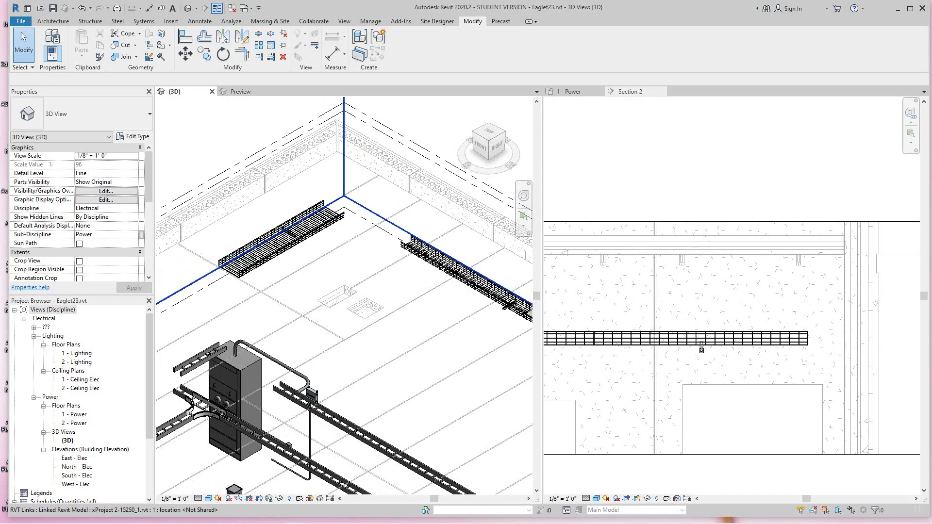
scroll(316, 256, "down", 1)
scroll(650, 331, "down", 8)
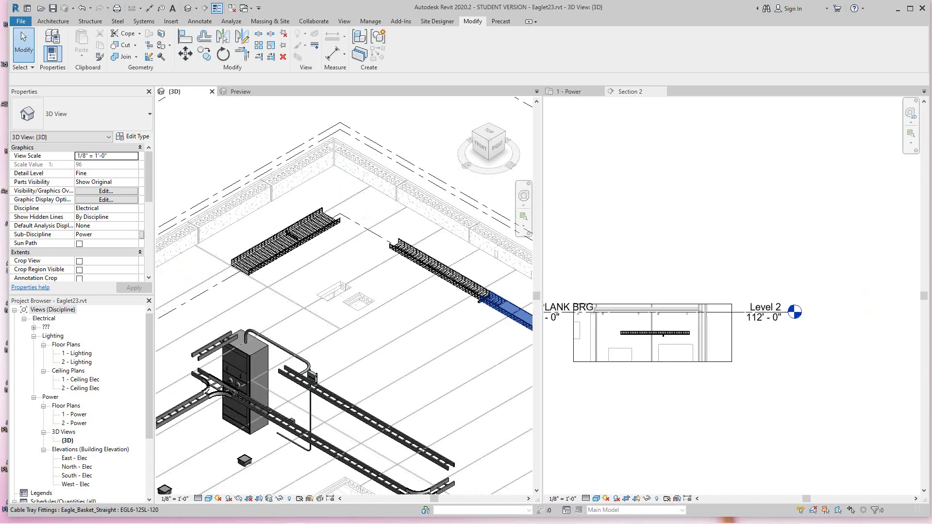
In the 1 - Power plan, change the bracket under the 24" basket to the EGL_HWSB_Cantilever_Heavy type EGL-HWSB-24-HG.
left_click(569, 92)
scroll(688, 376, "up", 8)
scroll(692, 335, "up", 5)
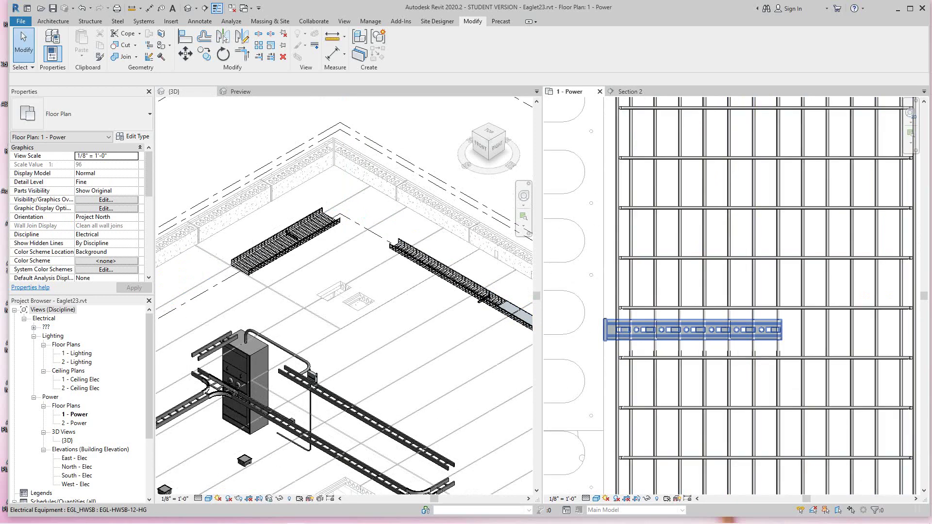
left_click(670, 308)
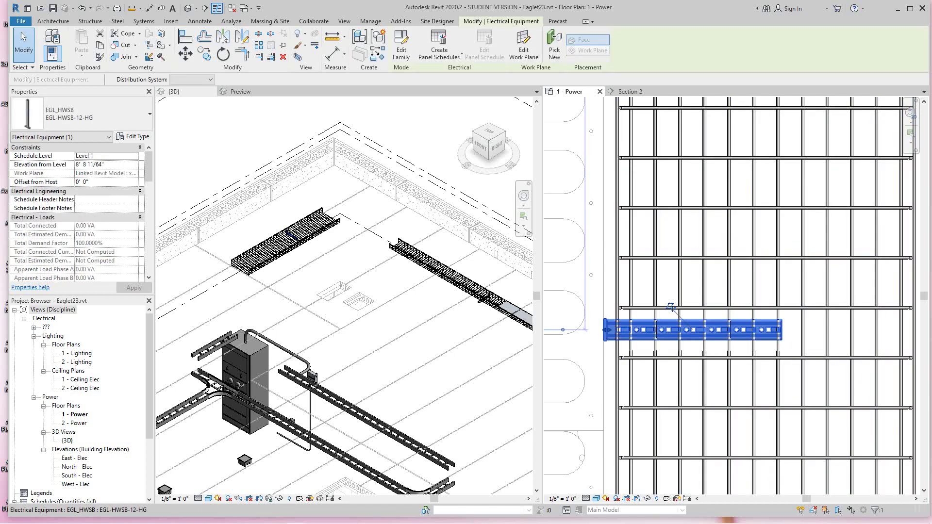
scroll(670, 307, "down", 3)
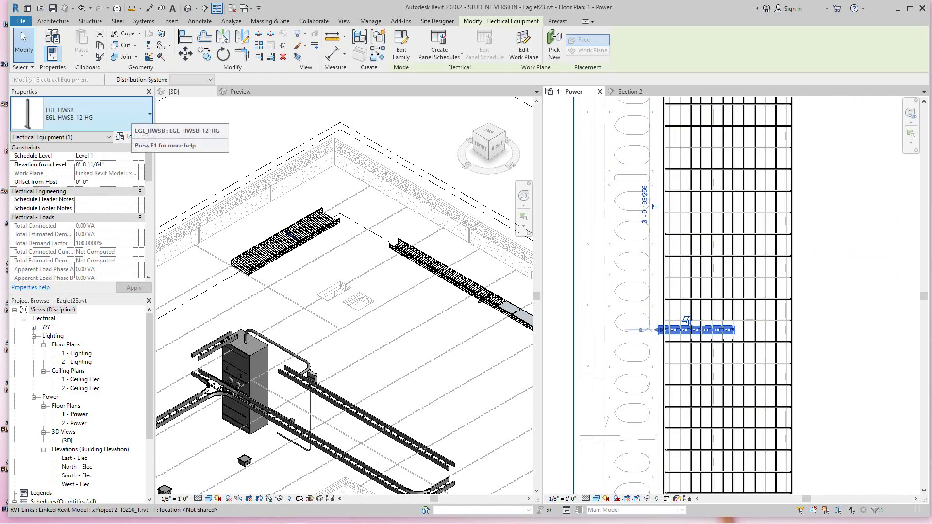
left_click(129, 117)
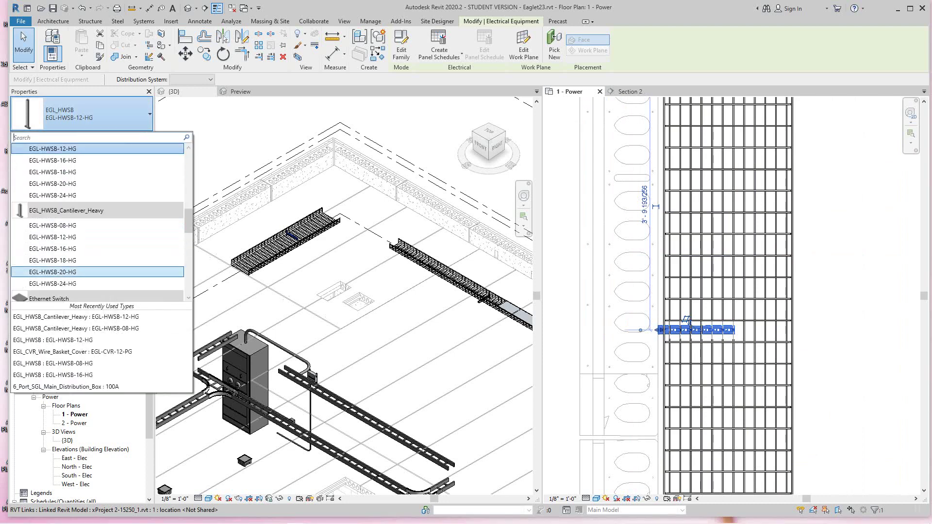
left_click(73, 284)
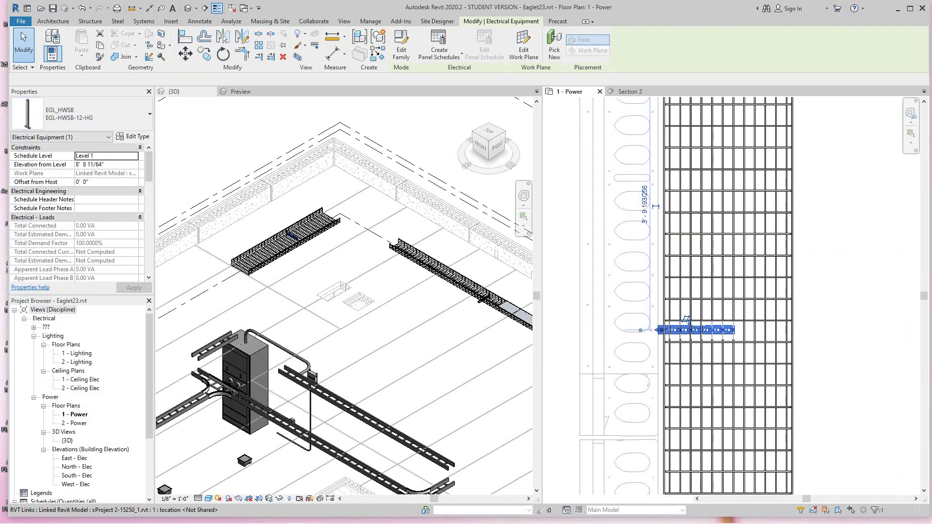
left_click(823, 331)
key("Escape")
scroll(822, 331, "down", 2)
middle_click_drag(822, 331, 802, 331)
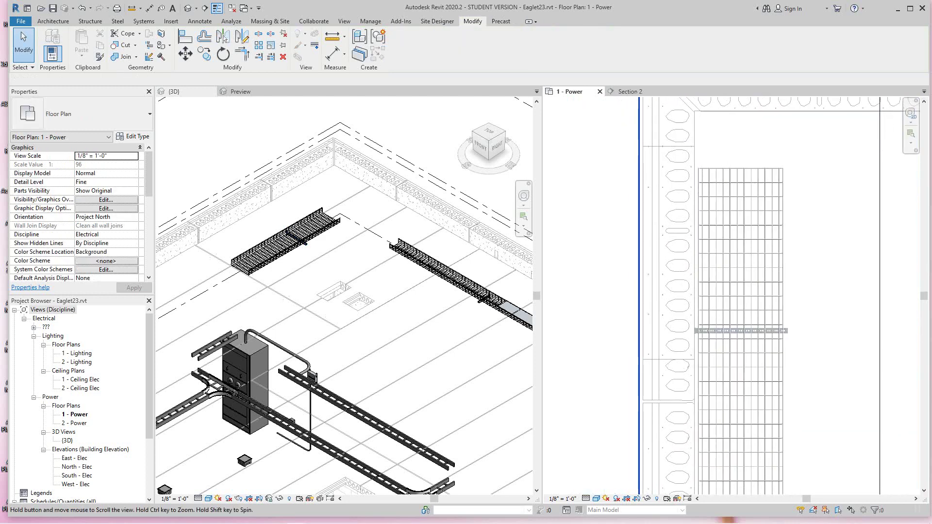
Move the EGL-HWSB-24-HG bracket 3'-5" straight up in the plan, near the upper end of the 24" basket.
left_click(728, 330)
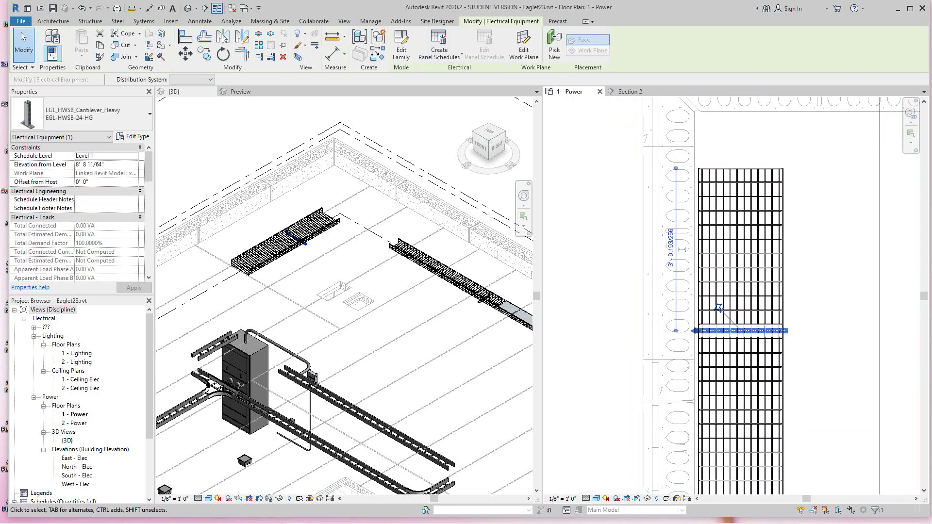
scroll(548, 208, "down", 2)
key("Escape")
scroll(697, 282, "up", 2)
left_click(676, 277)
scroll(525, 185, "down", 1)
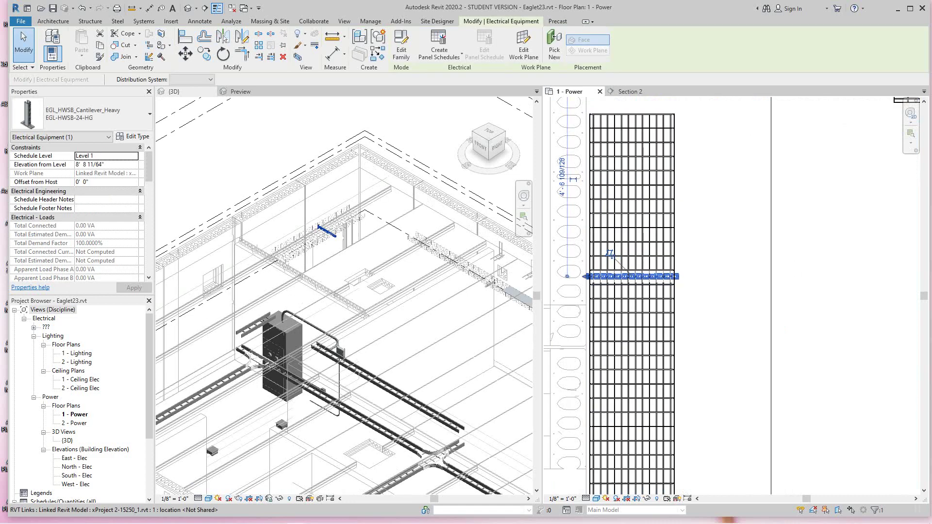
scroll(576, 212, "down", 2)
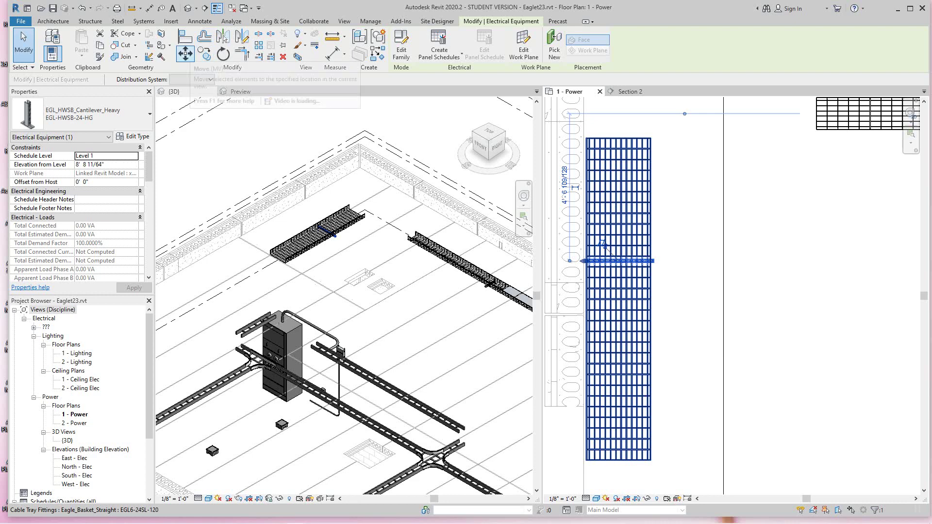
left_click(185, 53)
left_click(695, 256)
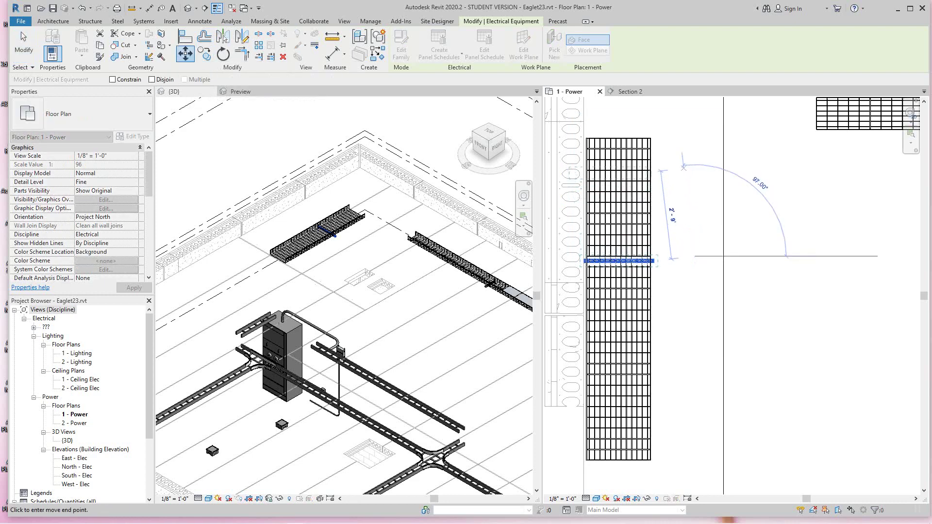
left_click(694, 145)
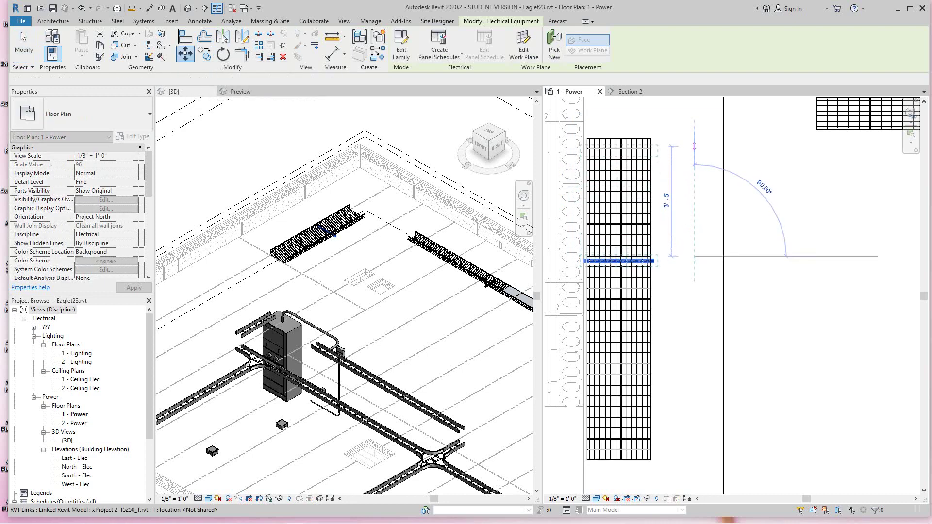
key("Escape")
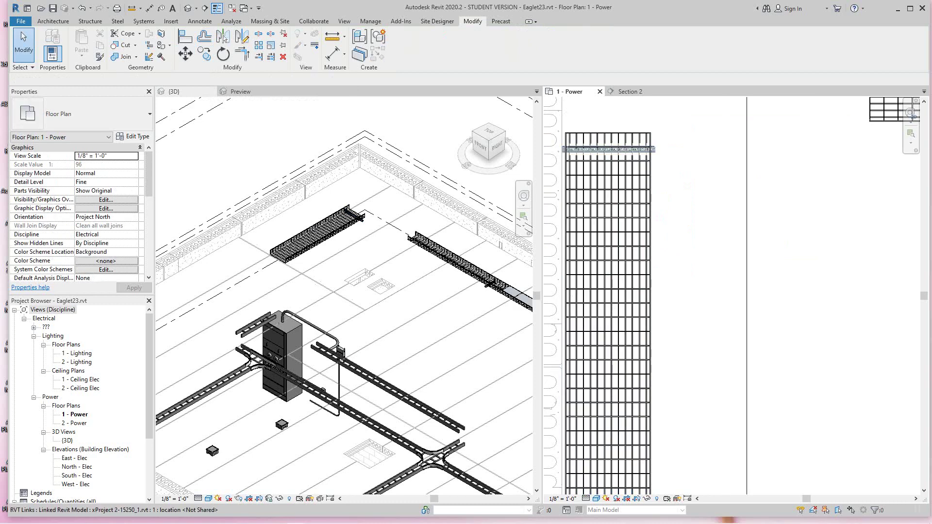
Copy the 24" straight basket vertically along the wall with Constrain enabled, placing the copy below it with about a 4" gap.
scroll(672, 186, "down", 3)
middle_click_drag(672, 185, 631, 187)
left_click(640, 146)
left_click(204, 54)
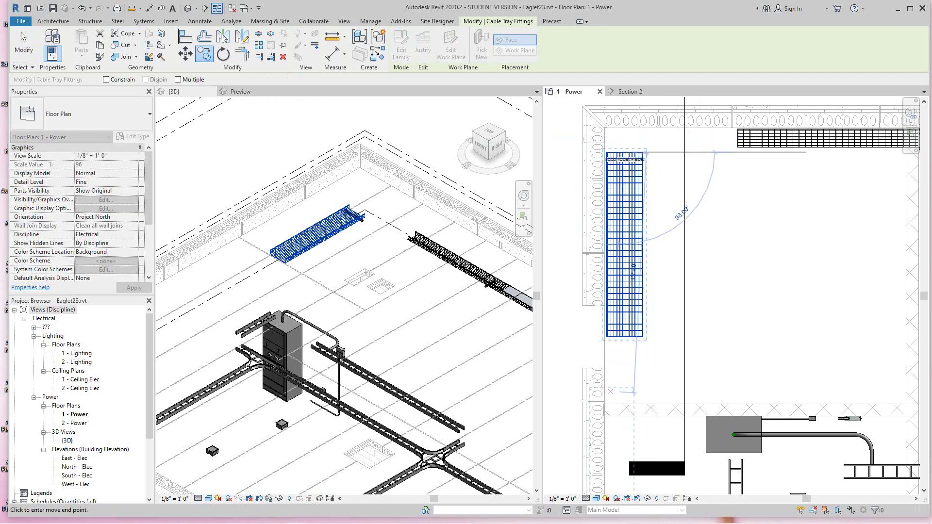
left_click(106, 79)
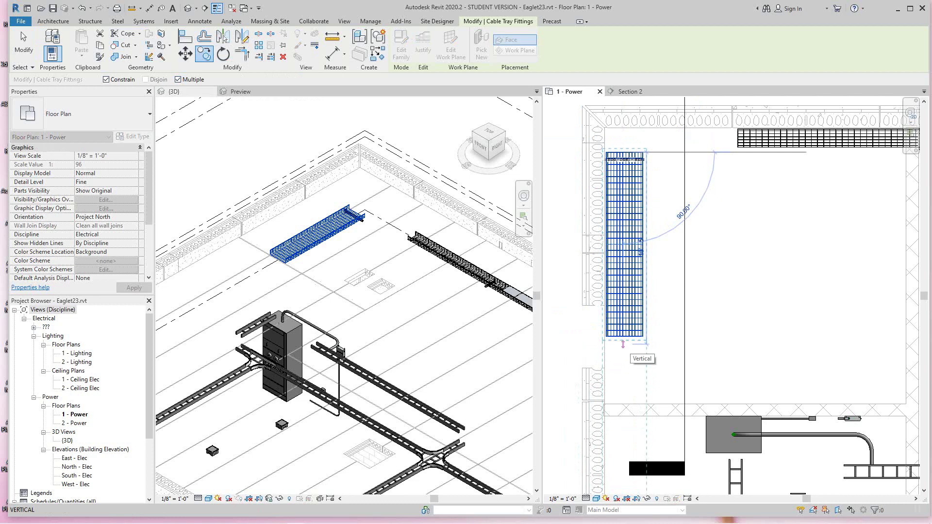
scroll(622, 345, "up", 3)
left_click(623, 346)
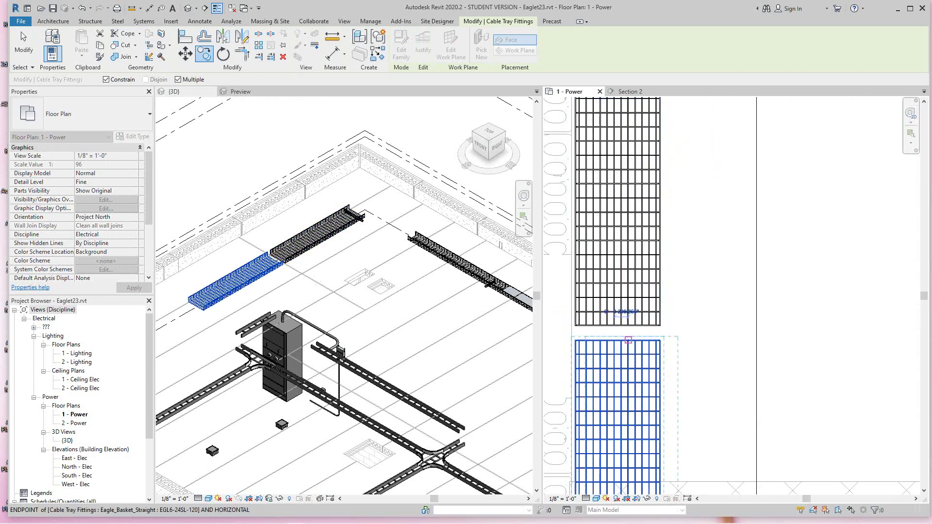
key("Escape")
Move the copied basket up so its upper end midpoint meets the lower end of the first basket.
scroll(606, 345, "up", 4)
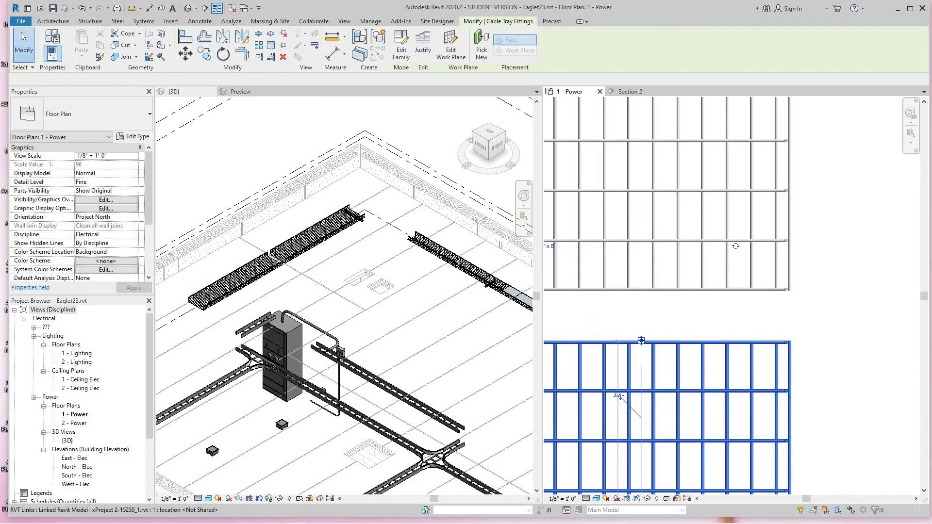
left_click(619, 396)
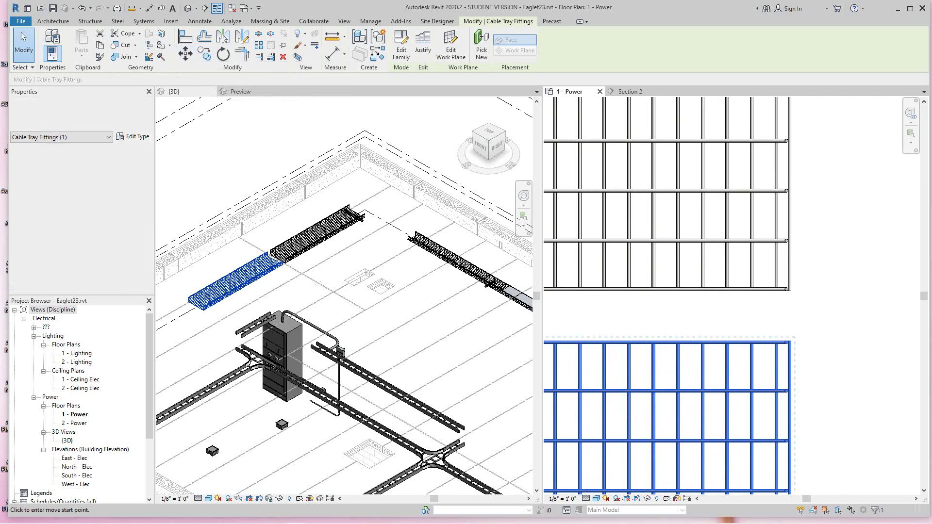
left_click(184, 53)
left_click(640, 340)
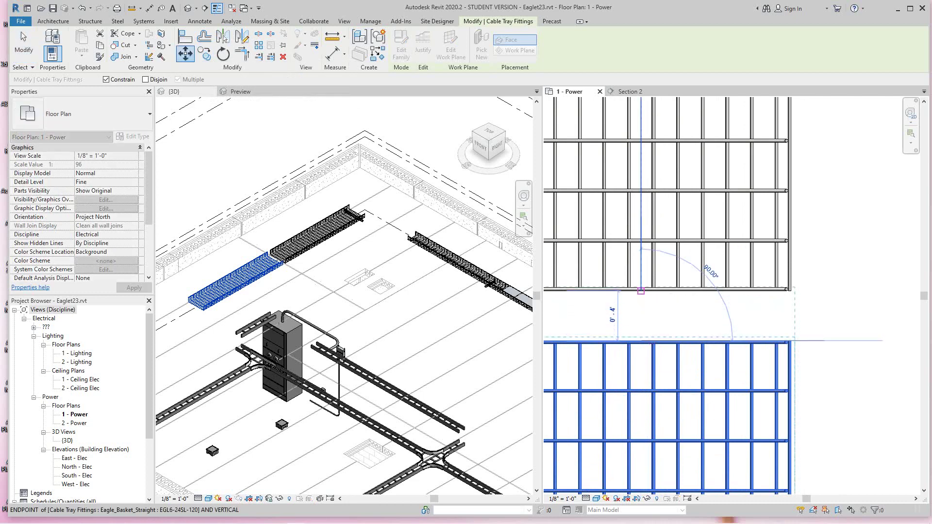
left_click(641, 291)
key("Escape")
Copy the bracket at the run's upper end about 8'-2" down, just above the joint between the two baskets.
scroll(701, 302, "down", 6)
middle_click_drag(703, 289, 712, 310)
scroll(714, 303, "down", 2)
middle_click_drag(804, 469, 728, 446)
scroll(695, 340, "down", 1)
scroll(628, 215, "up", 1)
middle_click_drag(665, 195, 649, 152)
scroll(651, 150, "up", 2)
scroll(657, 177, "up", 3)
middle_click_drag(554, 98, 597, 193)
left_click(596, 194)
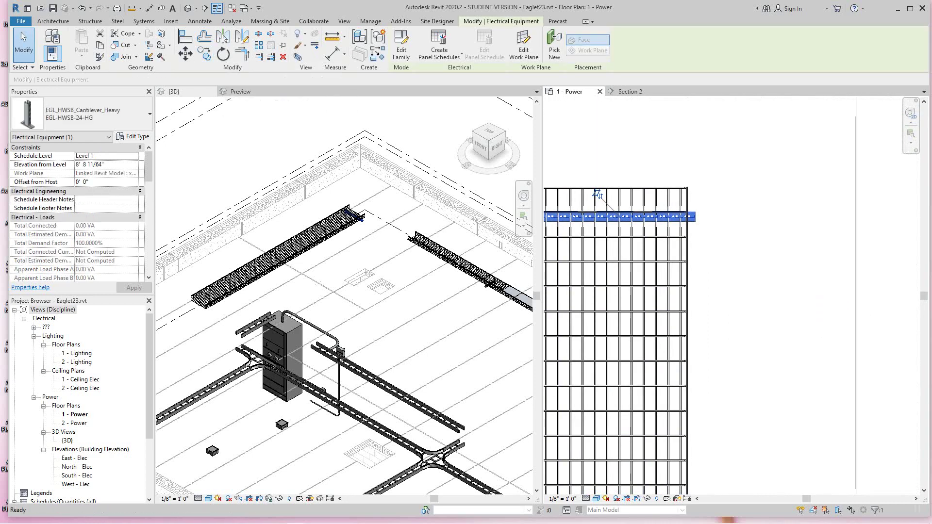
left_click(707, 228)
middle_click_drag(707, 378, 695, 205)
scroll(710, 330, "down", 5)
scroll(708, 348, "down", 1)
scroll(711, 389, "up", 3)
middle_click_drag(705, 416, 720, 314)
scroll(722, 321, "up", 1)
scroll(723, 324, "up", 1)
scroll(728, 320, "up", 1)
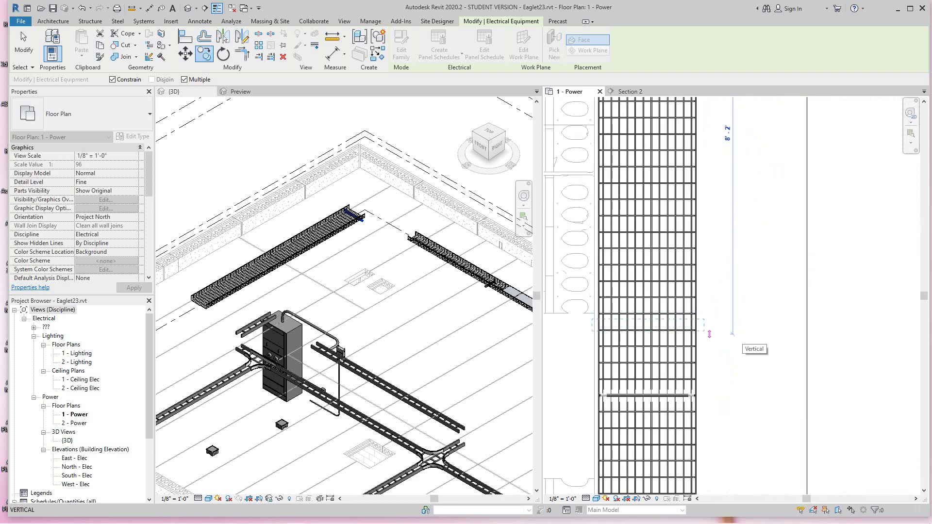
left_click(742, 334)
key("Escape")
key("Escape")
Delete the copied bracket just above the joint between the two baskets.
scroll(743, 334, "down", 5)
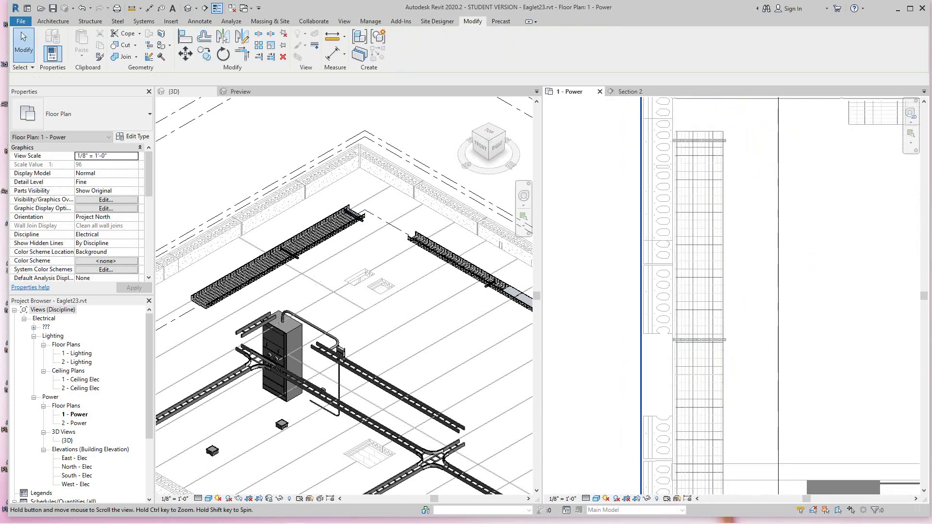
middle_click_drag(742, 334, 708, 305)
scroll(708, 305, "up", 5)
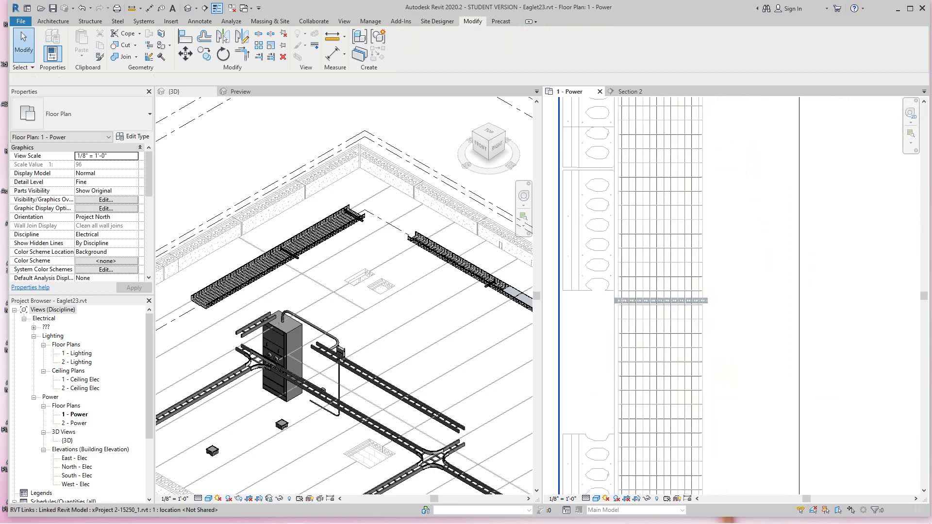
left_click(645, 301)
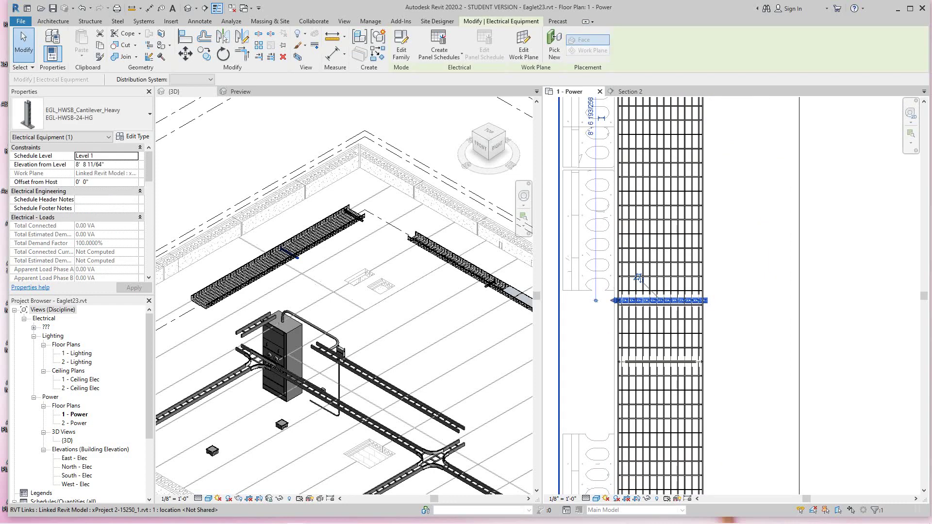
left_click(23, 45)
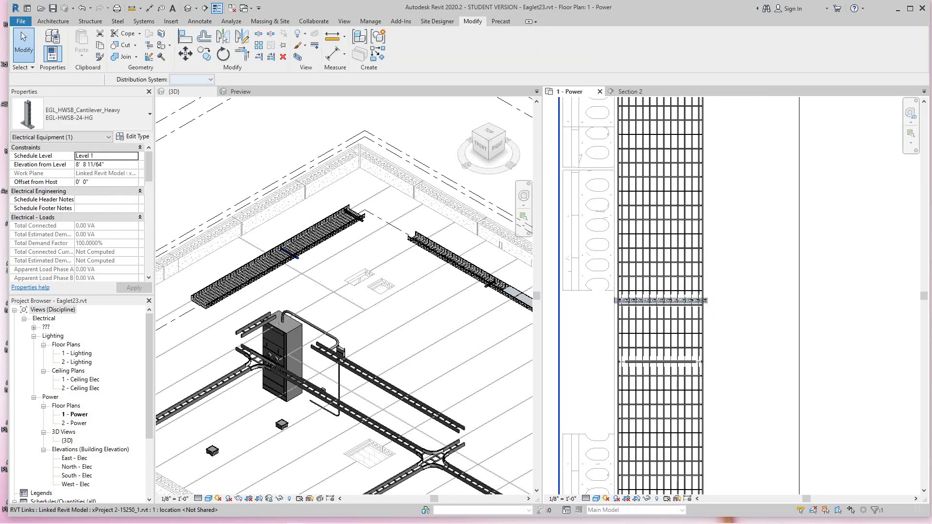
scroll(715, 290, "up", 1)
left_click(702, 301)
key("Escape")
left_click(703, 301)
key("Delete")
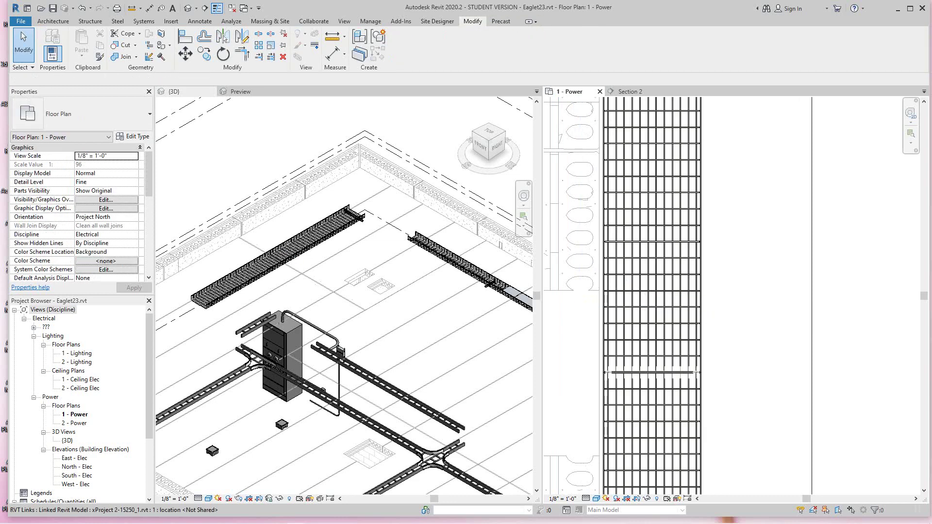
Copy the bracket at the run's upper end 10' down to just past the basket joint.
scroll(712, 272, "down", 2)
scroll(684, 163, "up", 2)
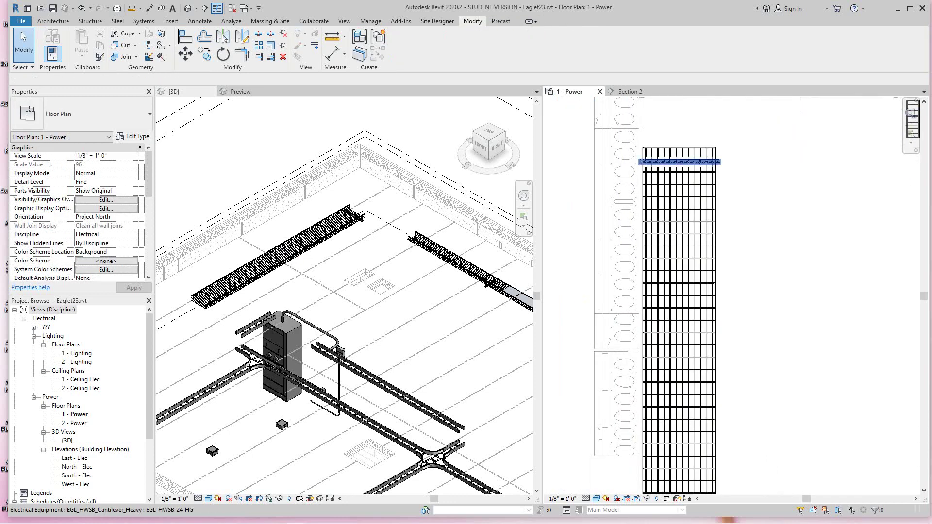
left_click(680, 162)
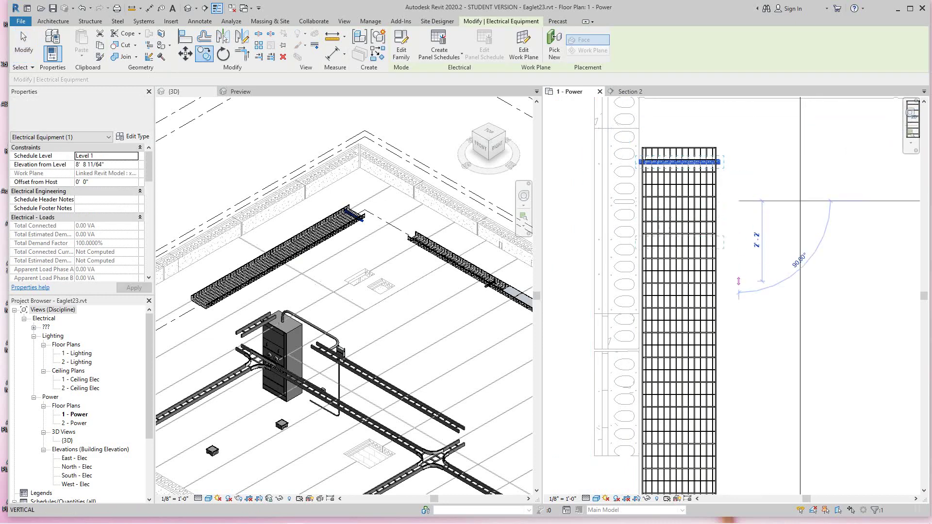
left_click_drag(738, 284, 738, 302)
type("1")
key("Return")
left_click(738, 302)
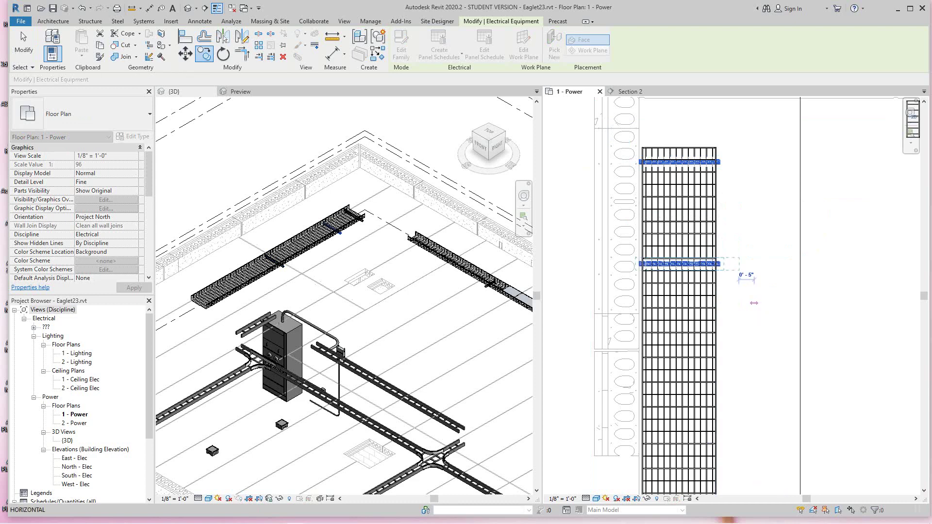
key("Escape")
scroll(750, 312, "down", 3)
key("Escape")
Delete the stray bracket copy about 3' below the upper end of the first basket.
scroll(745, 313, "up", 5)
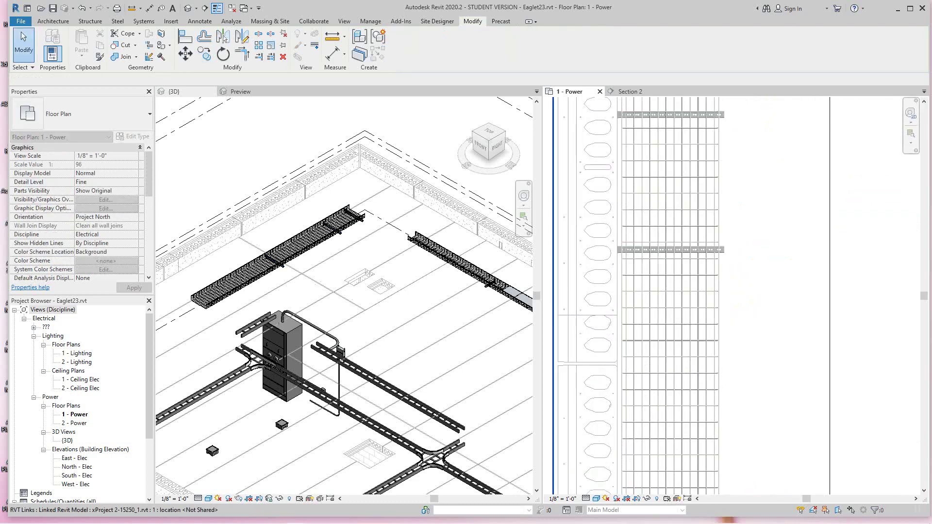
left_click(643, 245)
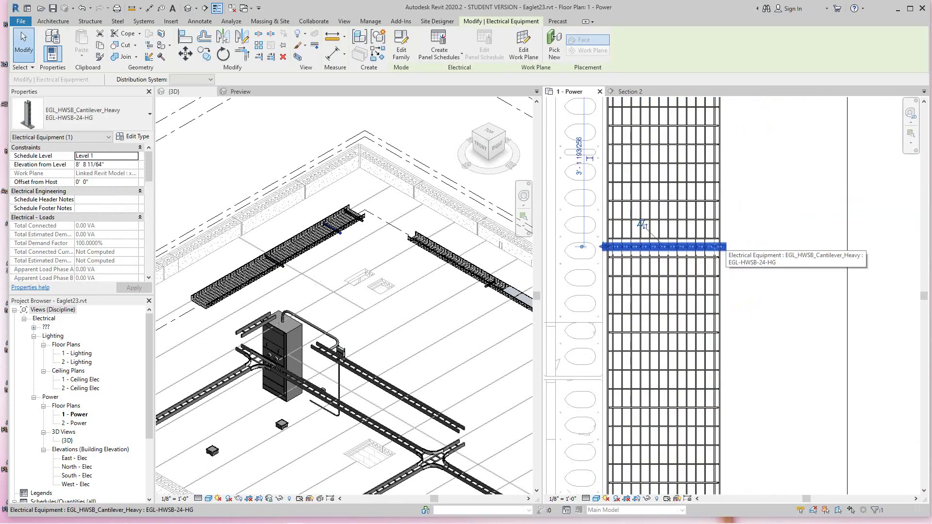
key("Delete")
Make another copy of the upper-end bracket 10' down the basket run.
middle_click_drag(647, 245, 649, 339)
left_click(644, 165)
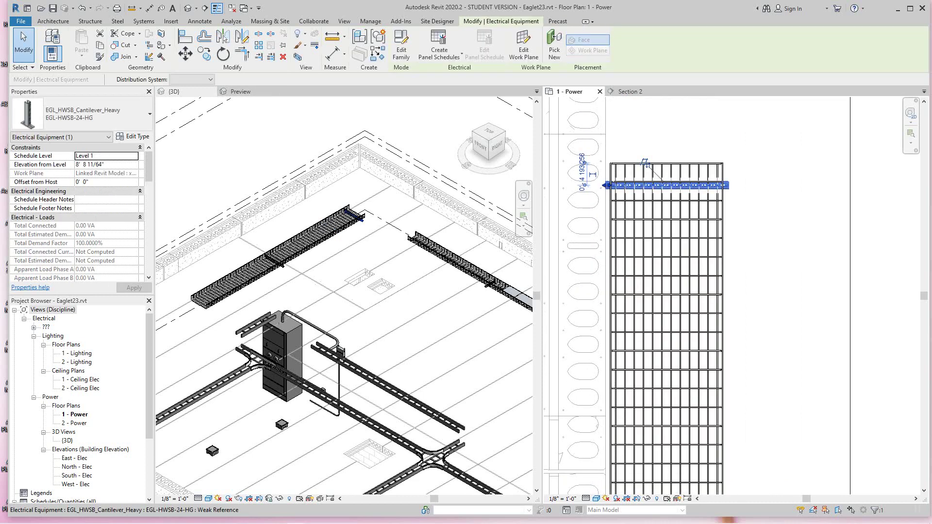
left_click(788, 264)
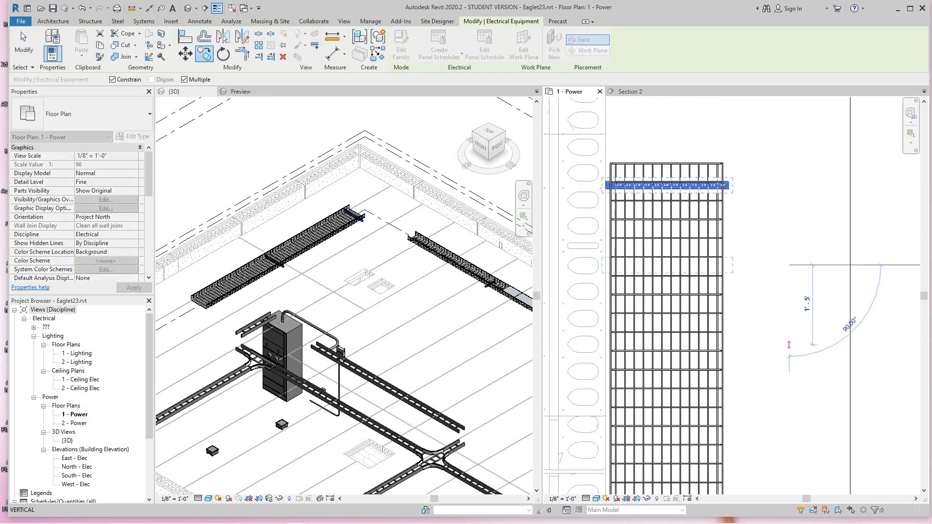
type("10")
key("Return")
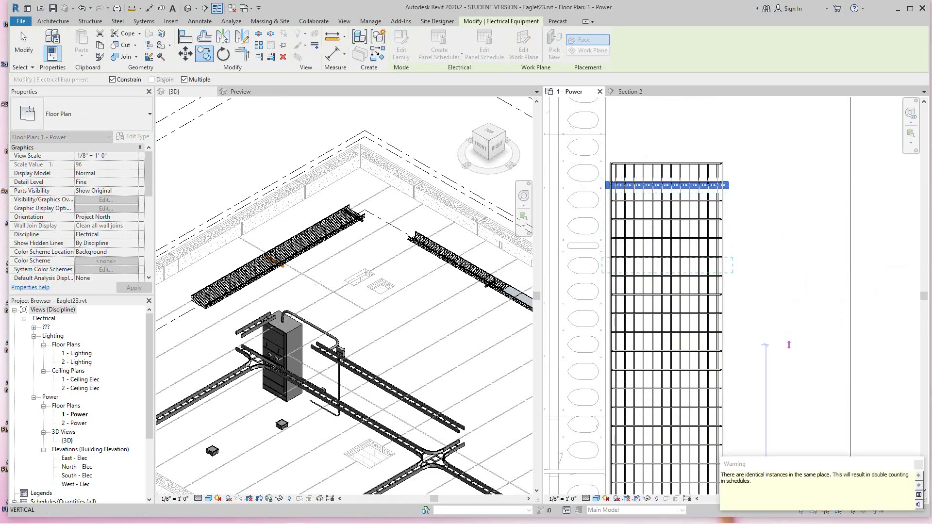
scroll(789, 345, "down", 1)
middle_click_drag(789, 345, 771, 182)
scroll(770, 232, "down", 3)
key("Escape")
key("Escape")
Move one of the coinciding brackets near the basket joint 10' farther down, just past the second basket's lower end.
scroll(757, 323, "up", 4)
left_click(667, 323)
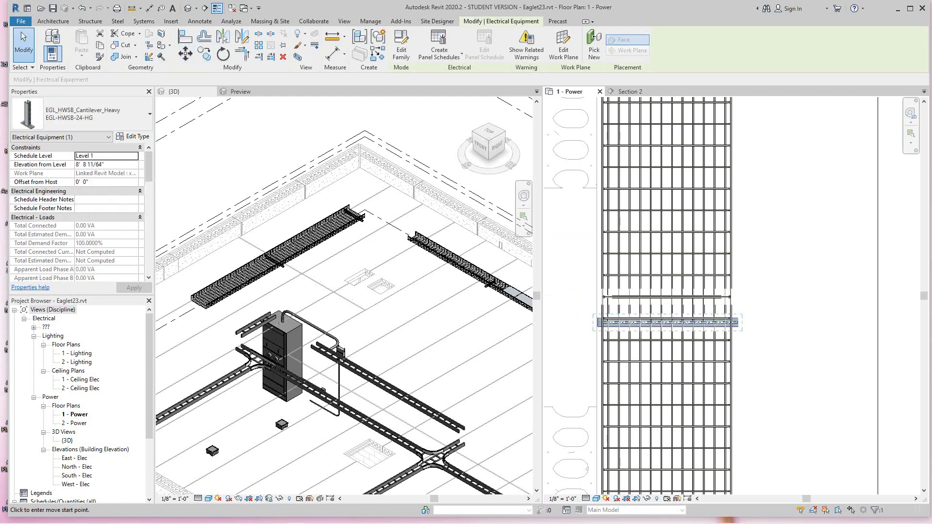
left_click(785, 259)
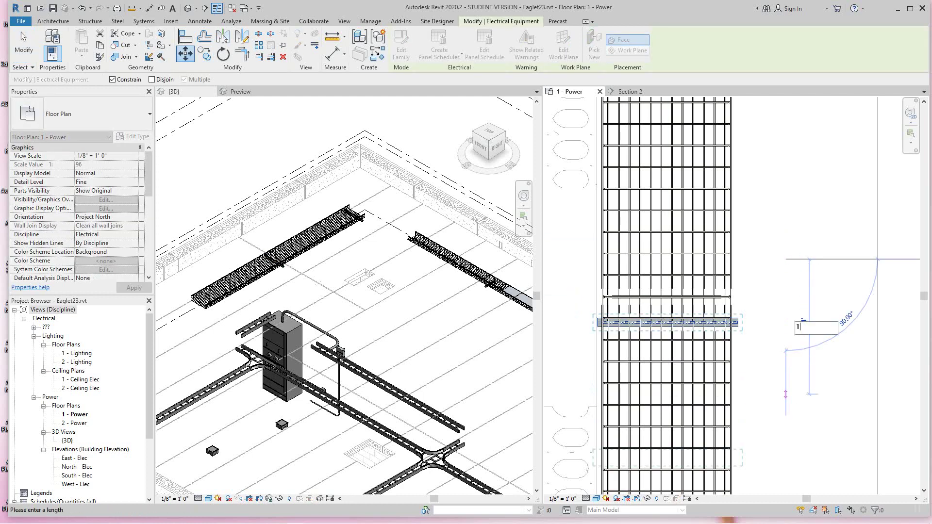
type("10")
key("Return")
left_click(785, 394)
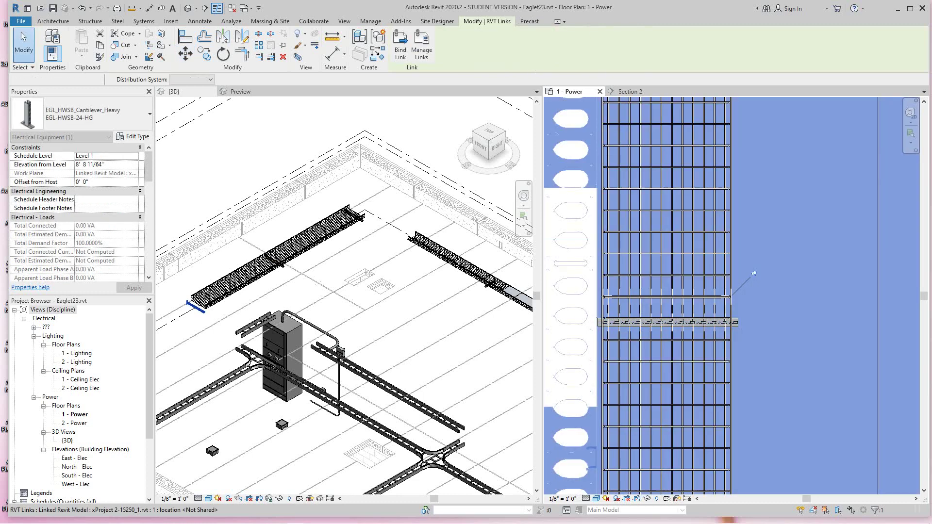
scroll(785, 394, "down", 1)
middle_click_drag(786, 394, 758, 231)
key("Escape")
Copy the lower 24" straight basket about 10' 3" down the wall to add a third piece to the run.
scroll(755, 233, "down", 5)
middle_click_drag(767, 367, 725, 320)
scroll(725, 320, "up", 1)
scroll(725, 321, "down", 2)
scroll(717, 346, "up", 5)
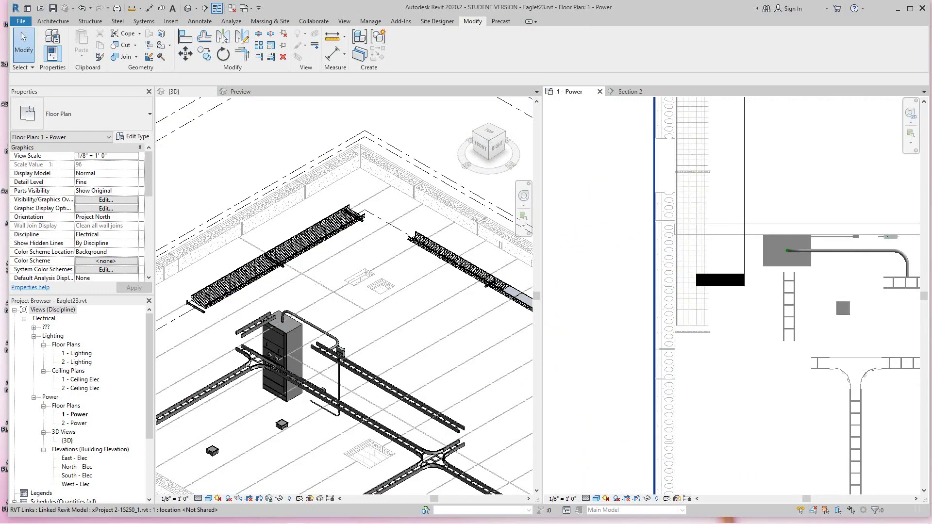
scroll(691, 300, "down", 2)
left_click(691, 301)
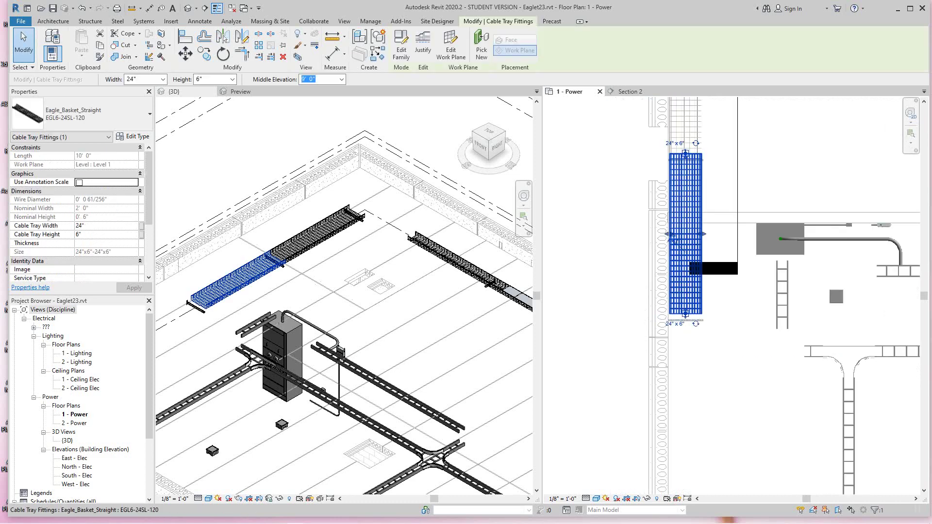
scroll(692, 301, "down", 1)
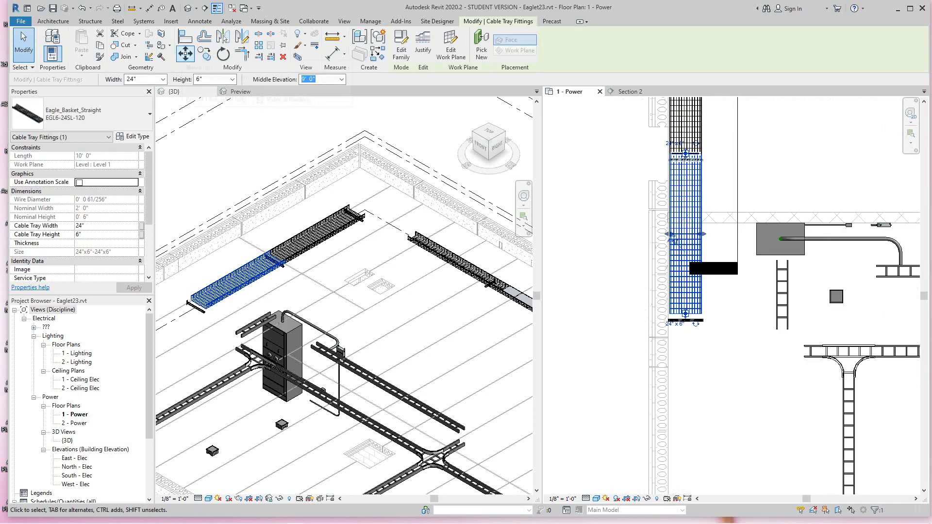
left_click(203, 53)
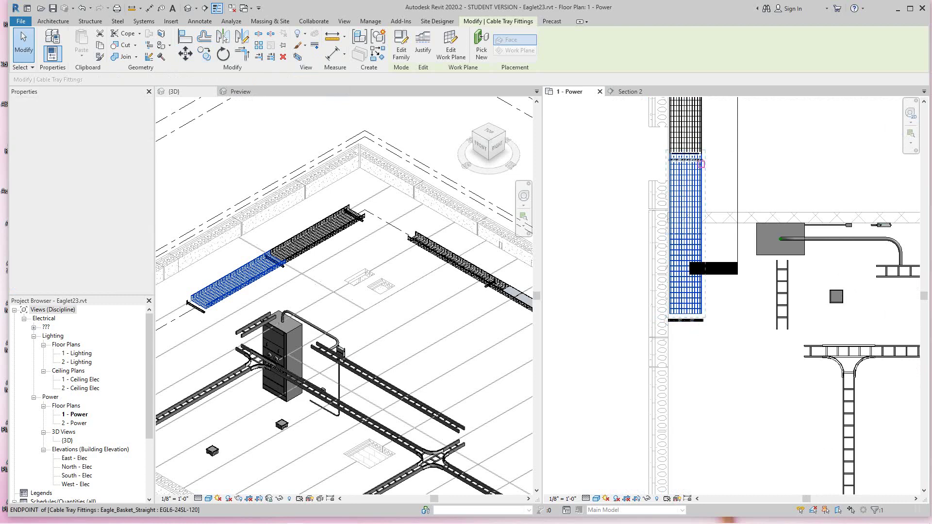
key("c")
key("o")
left_click(701, 162)
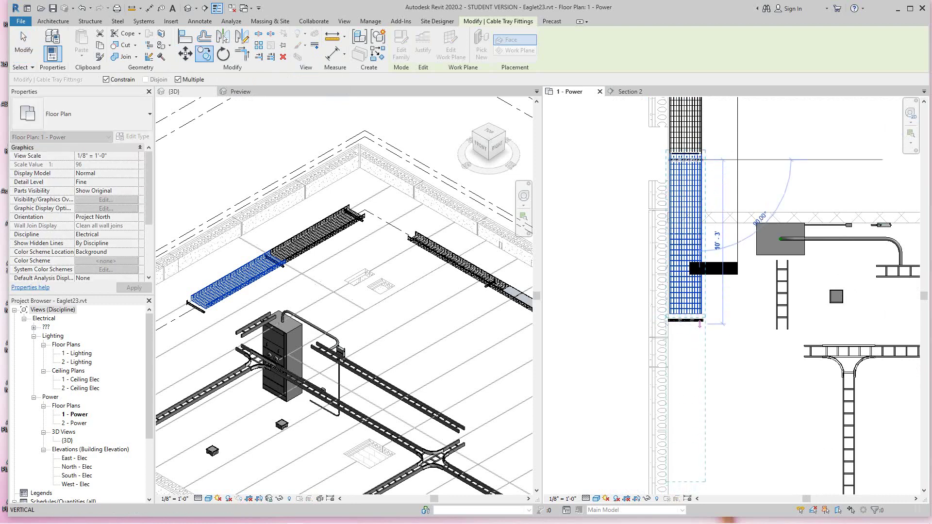
left_click(700, 325)
key("Escape")
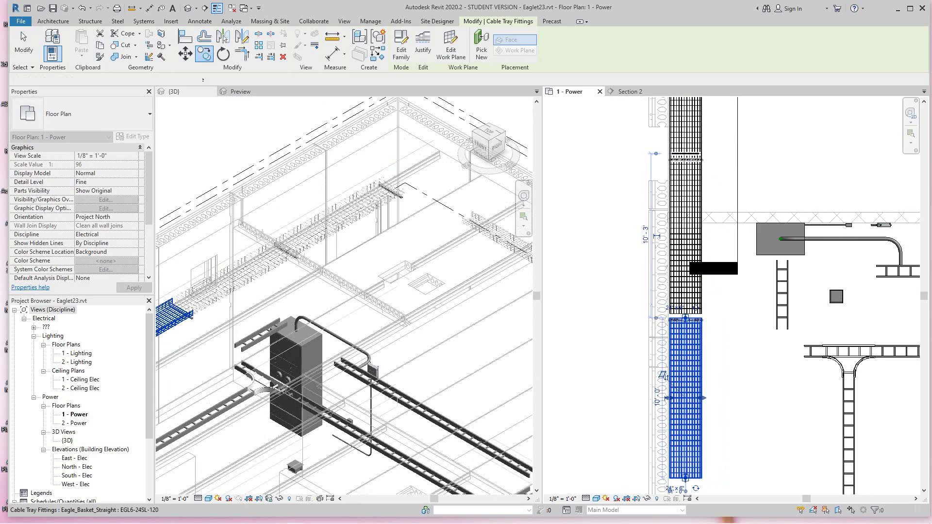
scroll(300, 268, "down", 5)
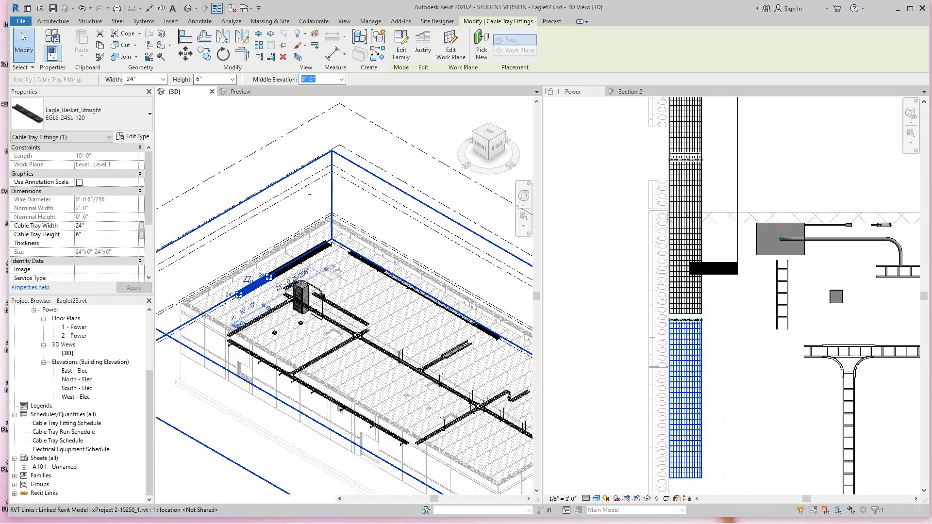
Open sheet A101 and examine the straight basket rows in the Cable Tray Fitting Schedule, from part number to finish and nominal size.
double_click(55, 466)
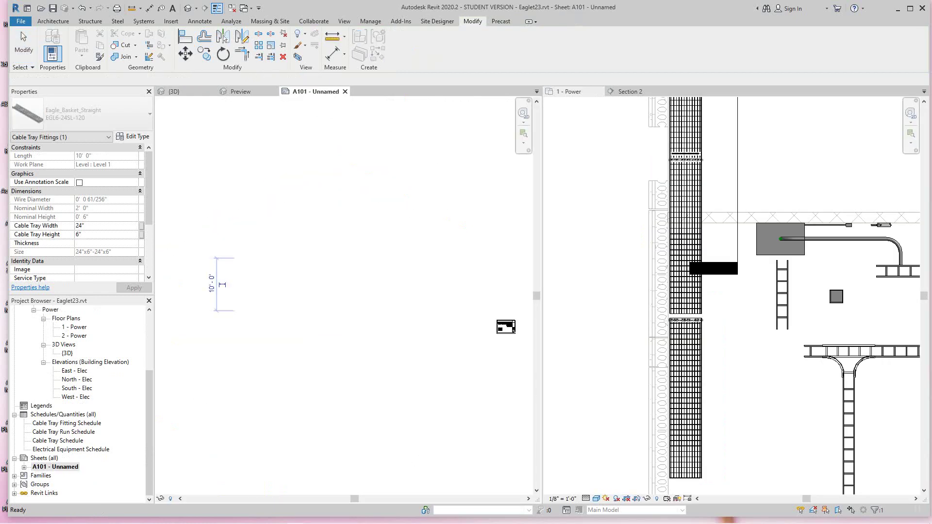
scroll(505, 326, "down", 2)
middle_click_drag(506, 327, 340, 326)
key("Escape")
key("Escape")
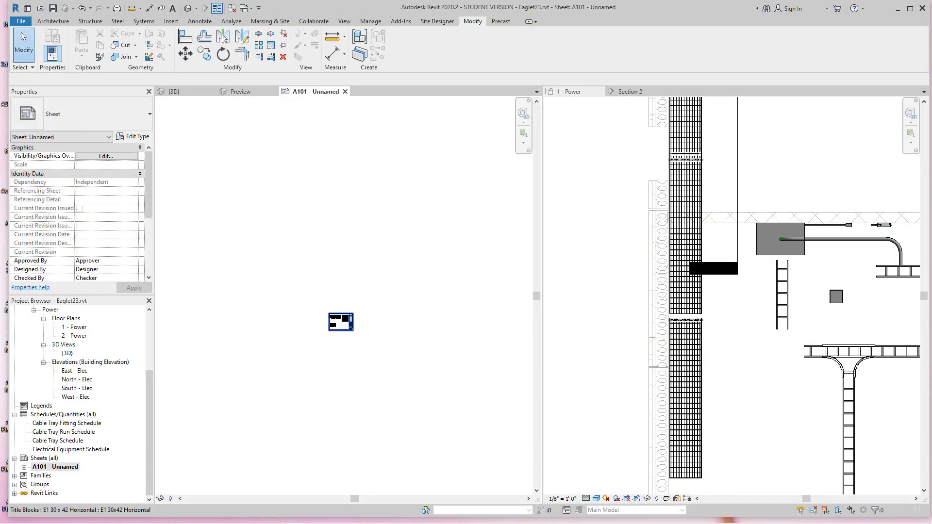
scroll(337, 326, "up", 8)
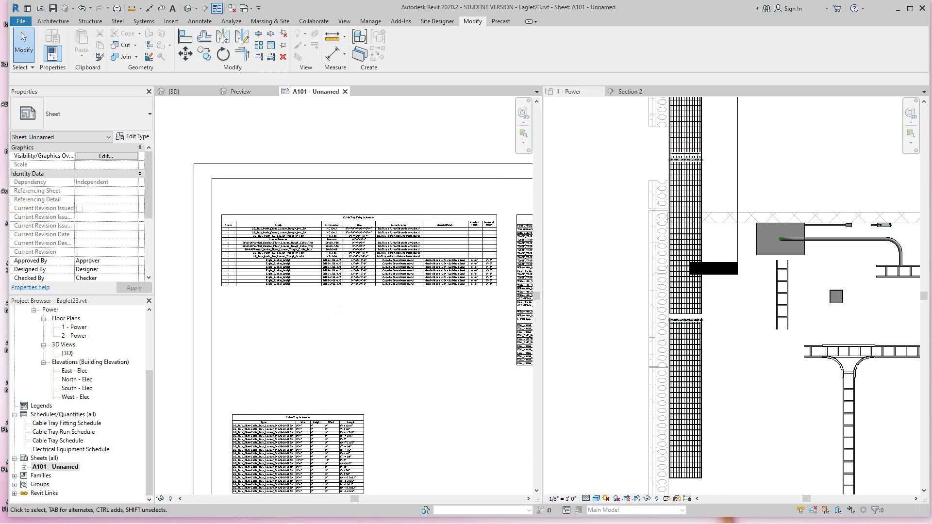
scroll(318, 220, "up", 6)
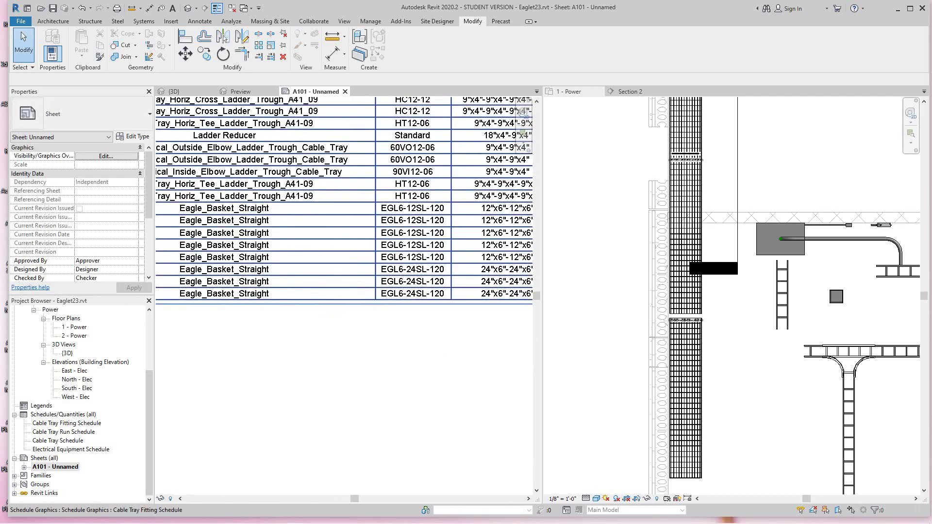
scroll(311, 286, "down", 1)
middle_click_drag(311, 287, 268, 293)
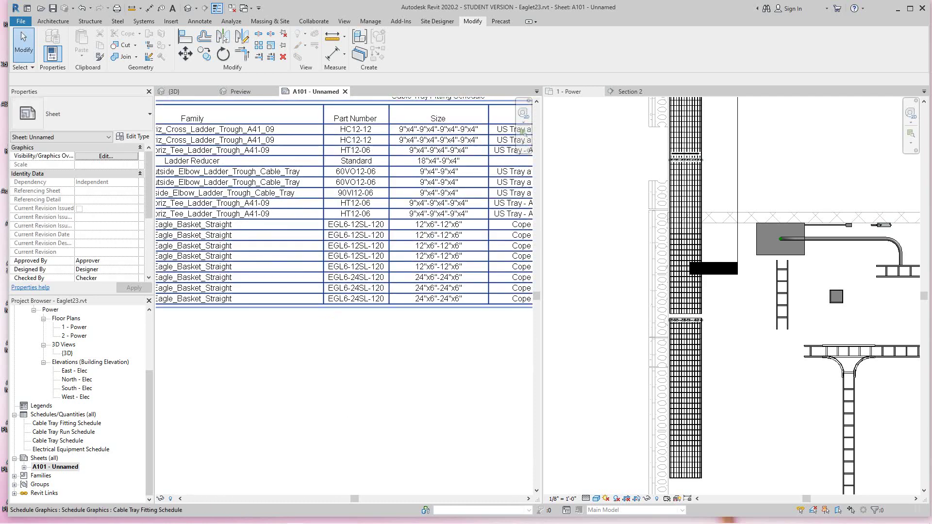
scroll(349, 127, "down", 2)
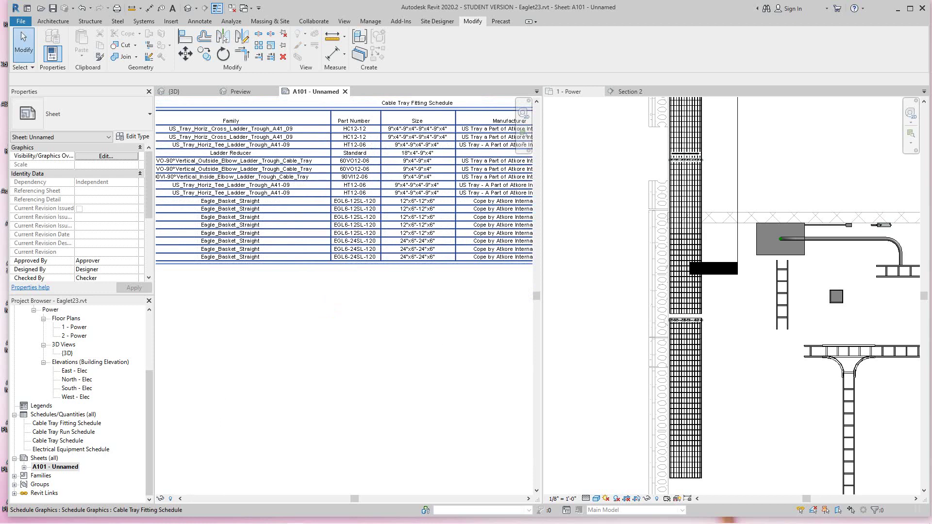
scroll(344, 194, "up", 3)
middle_click_drag(444, 243, 298, 240)
scroll(388, 242, "down", 1)
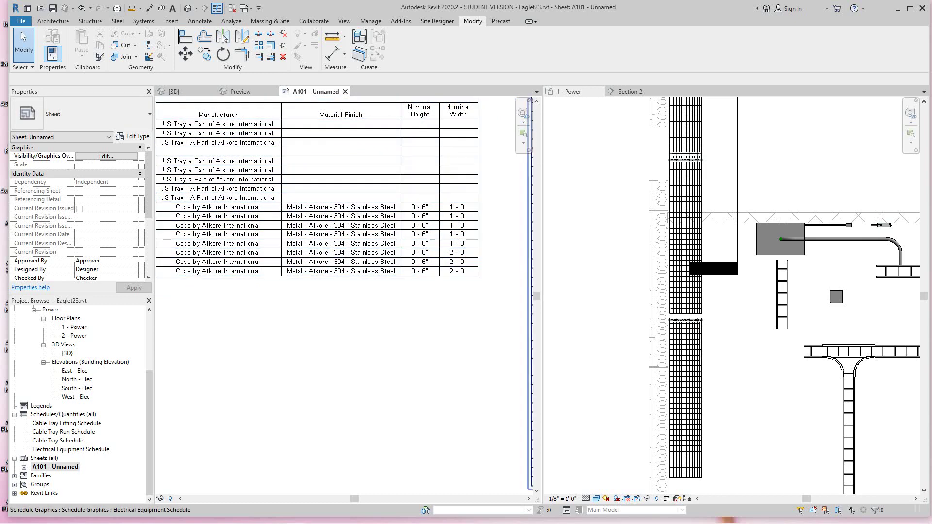
Move the section marker in the Power floor plan along the upper-wall basket run to just left of the bracket near midspan.
scroll(700, 317, "up", 4)
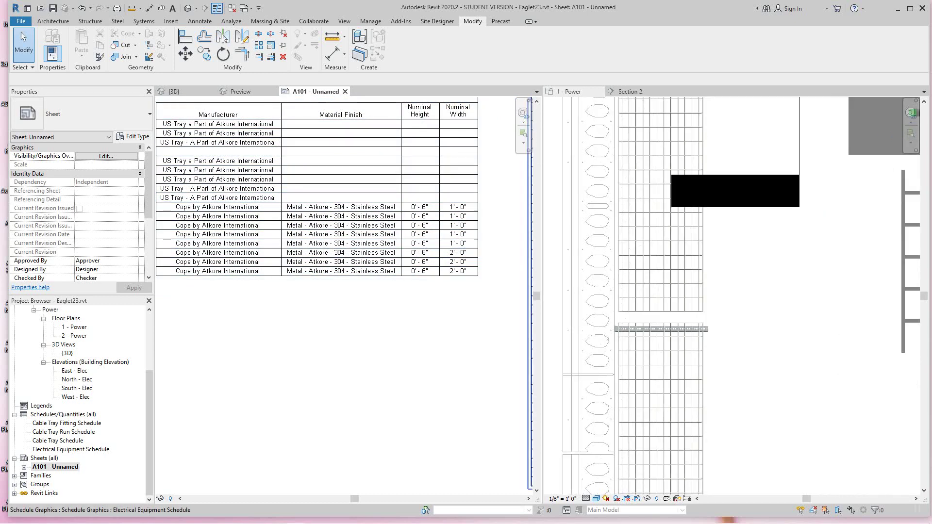
scroll(698, 305, "down", 10)
scroll(709, 307, "up", 1)
mouse_move(698, 307)
middle_mouse_down()
mouse_move(709, 307)
mouse_move(692, 309)
middle_mouse_up()
scroll(728, 316, "up", 5)
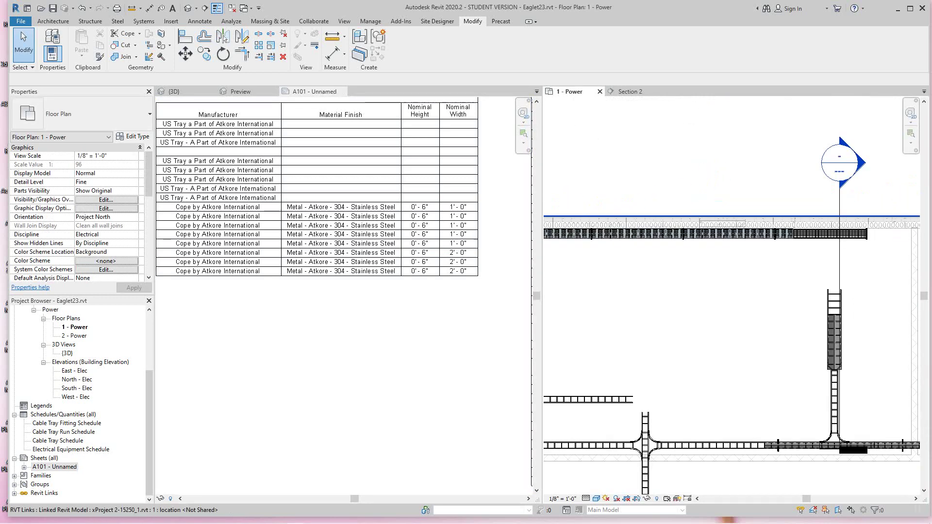
left_click_drag(840, 209, 669, 216)
left_click(728, 301)
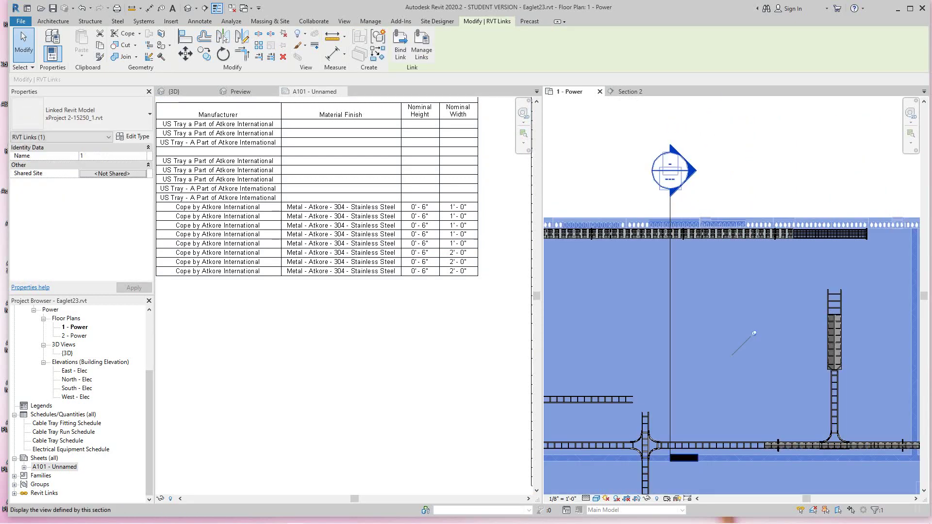
Open the relocated marker's section view at the basket and its cantilever bracket, and set the visual style to Shaded.
double_click(672, 171)
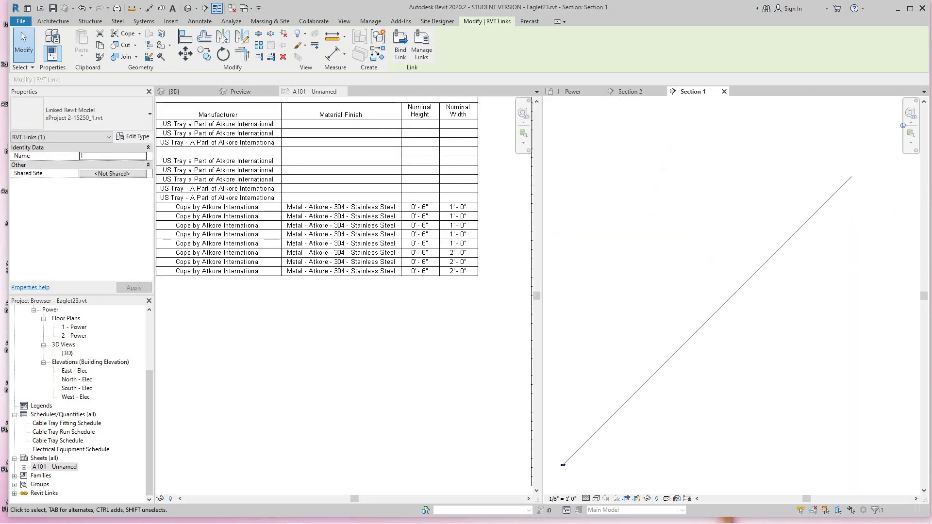
key("Escape")
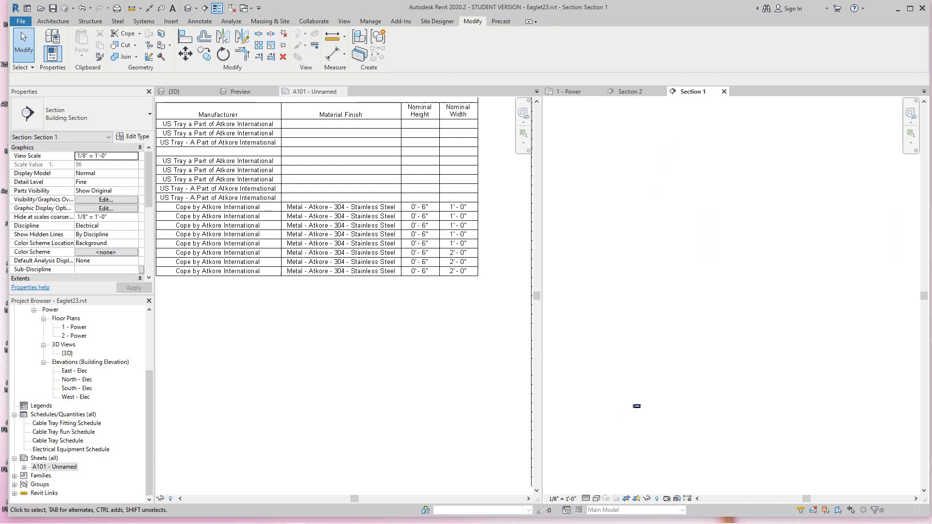
scroll(648, 386, "up", 12)
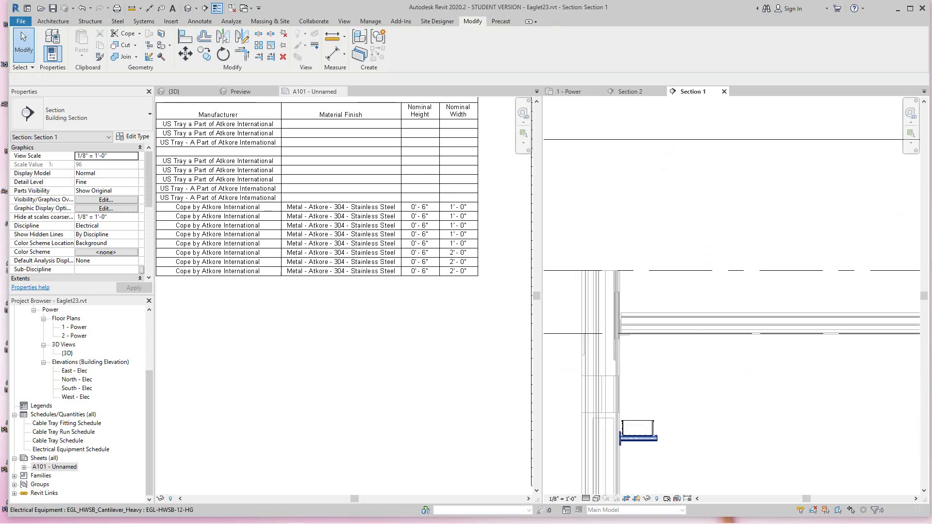
middle_click_drag(644, 437, 661, 385)
scroll(655, 378, "up", 6)
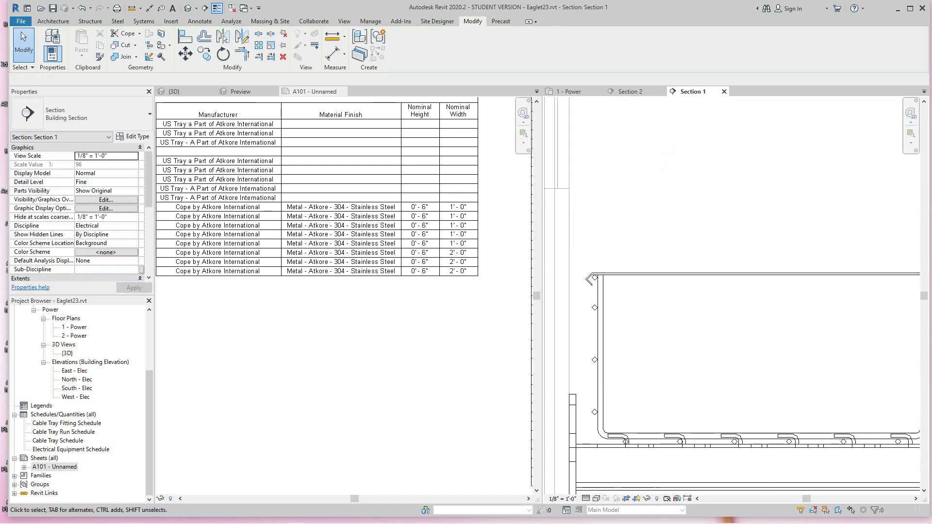
scroll(815, 228, "down", 2)
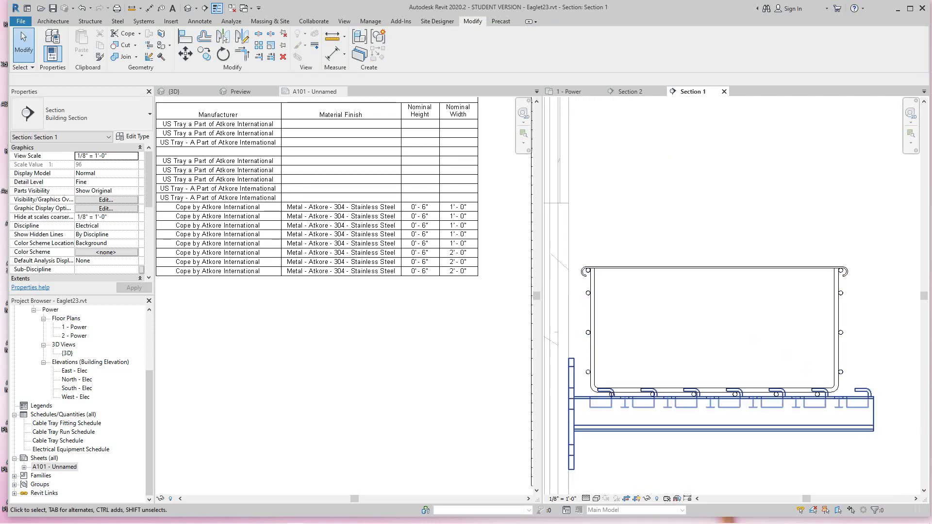
left_click(596, 499)
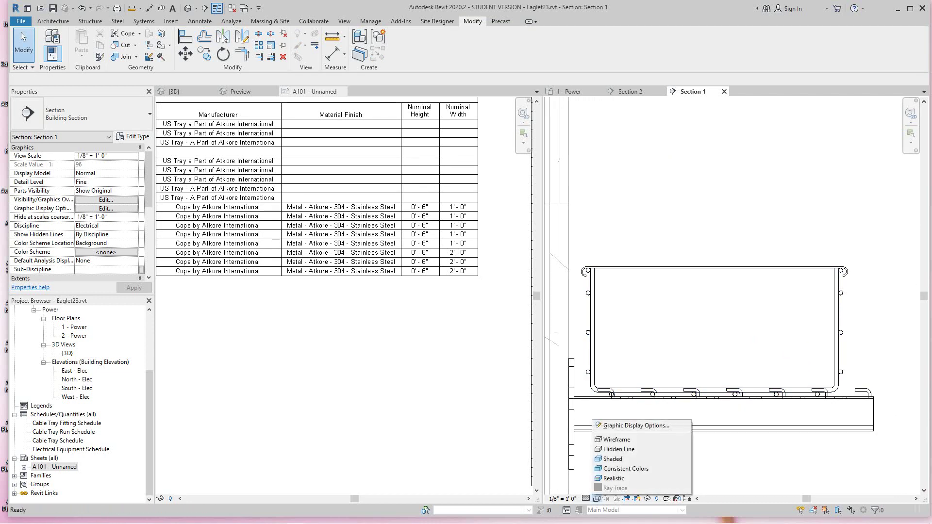
left_click(612, 459)
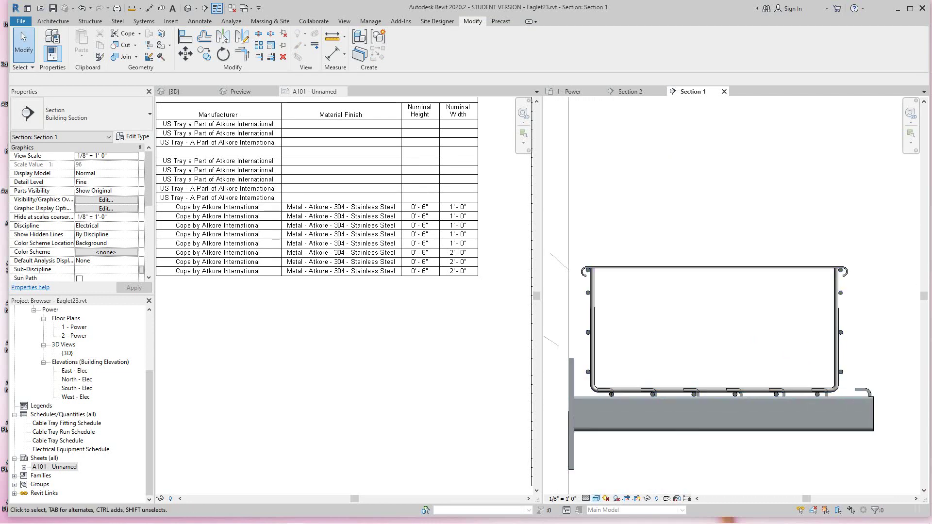
Review the layout of the schedules on sheet A101 and the part numbers in the Cable Tray Fitting Schedule.
scroll(397, 310, "down", 5)
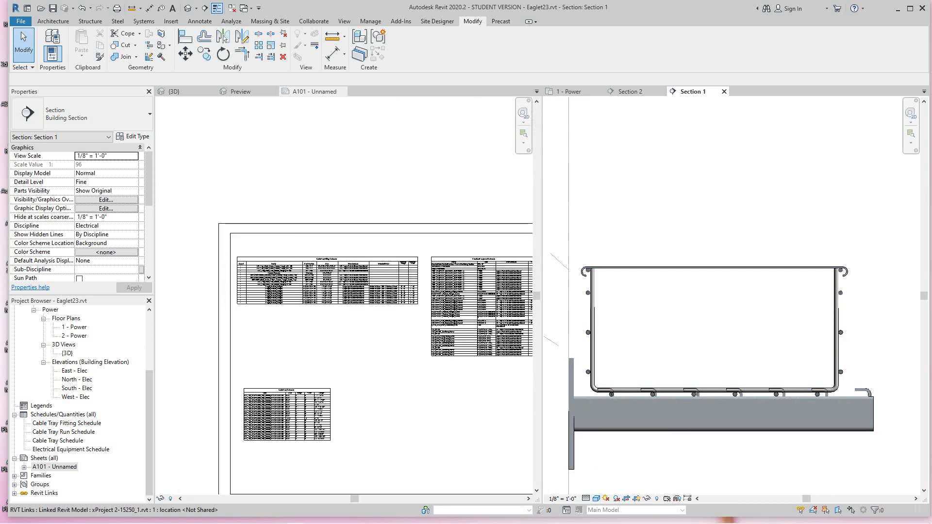
scroll(275, 308, "up", 3)
scroll(277, 309, "up", 4)
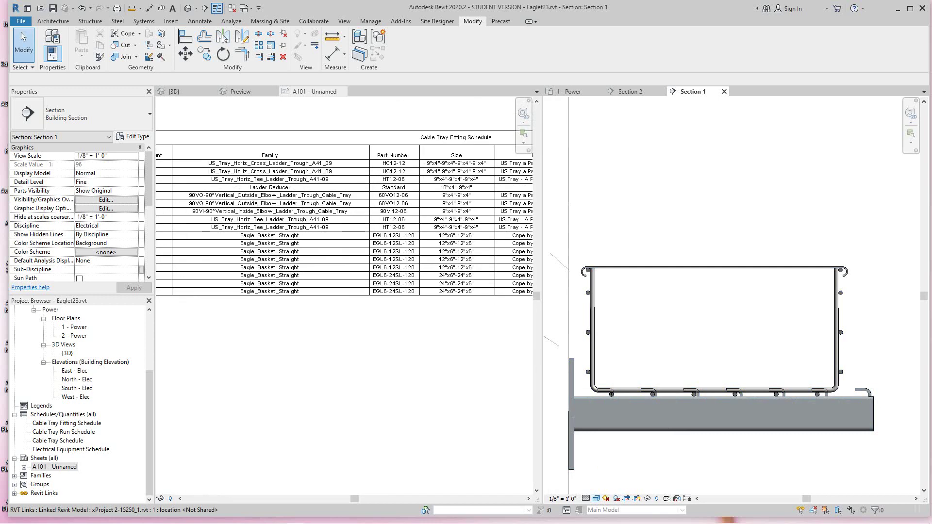
scroll(287, 313, "down", 7)
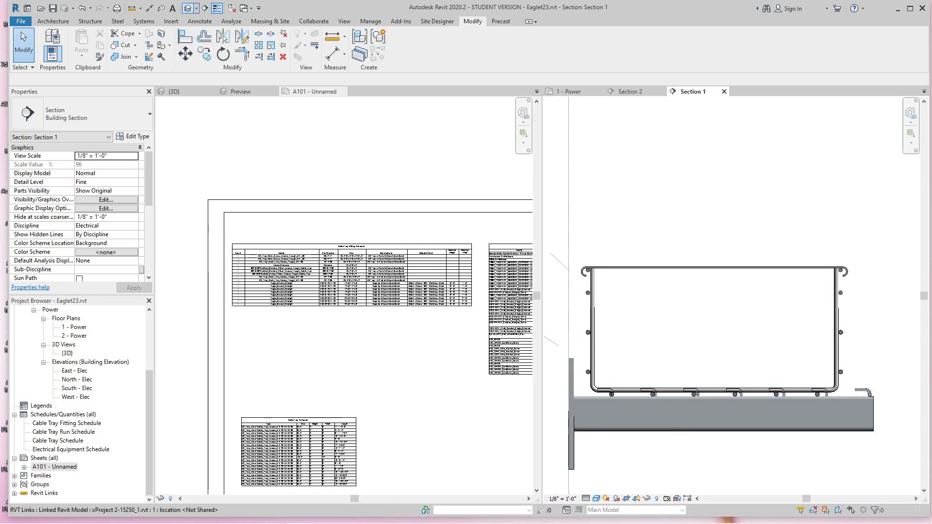
Open the default 3D view and inspect the three-piece 24" basket run along the wall.
left_click(187, 9)
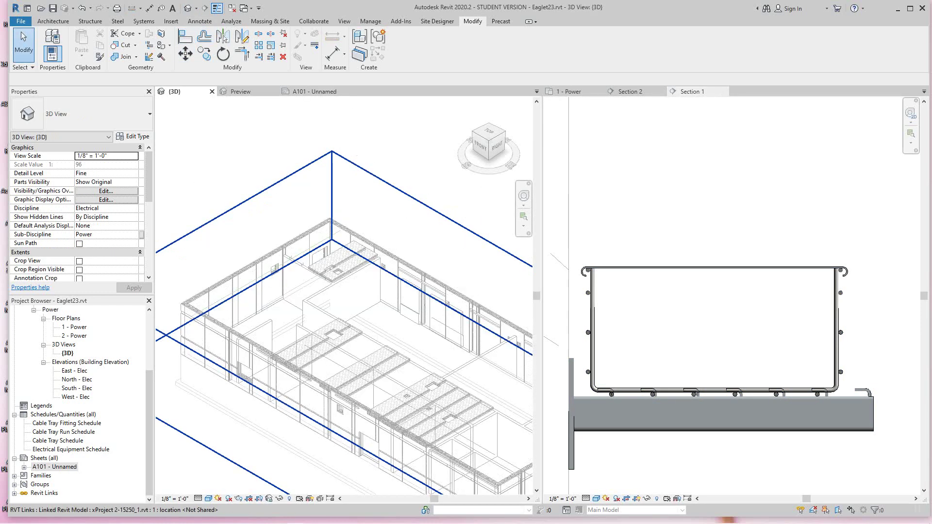
scroll(242, 252, "up", 3)
middle_click_drag(242, 253, 286, 282)
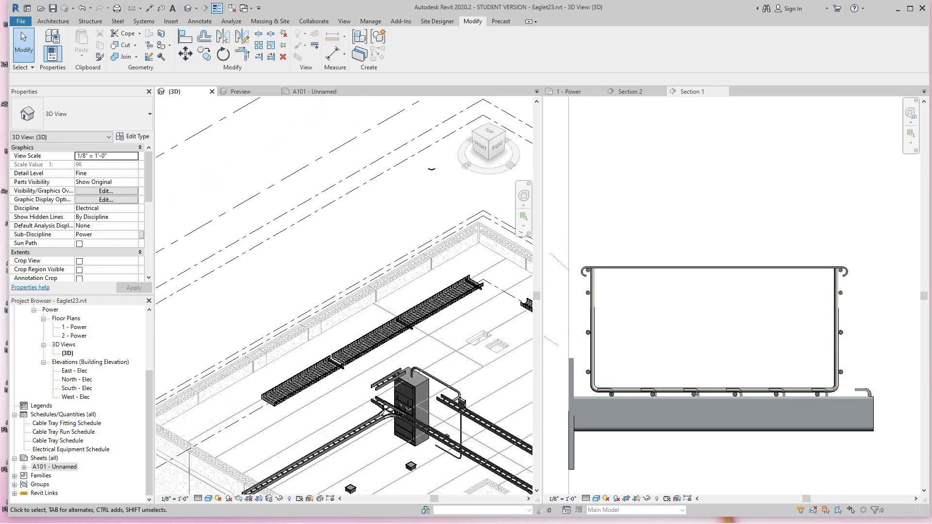
scroll(335, 352, "up", 3)
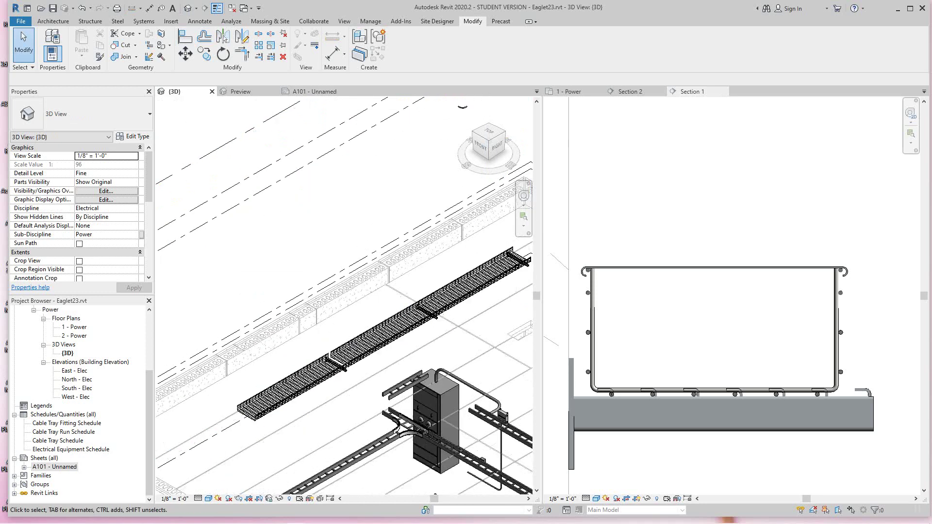
In the Power floor plan, nudge the 24" basket piece below the gap upward until it meets the neighbouring piece of the side-wall run.
left_click(571, 91)
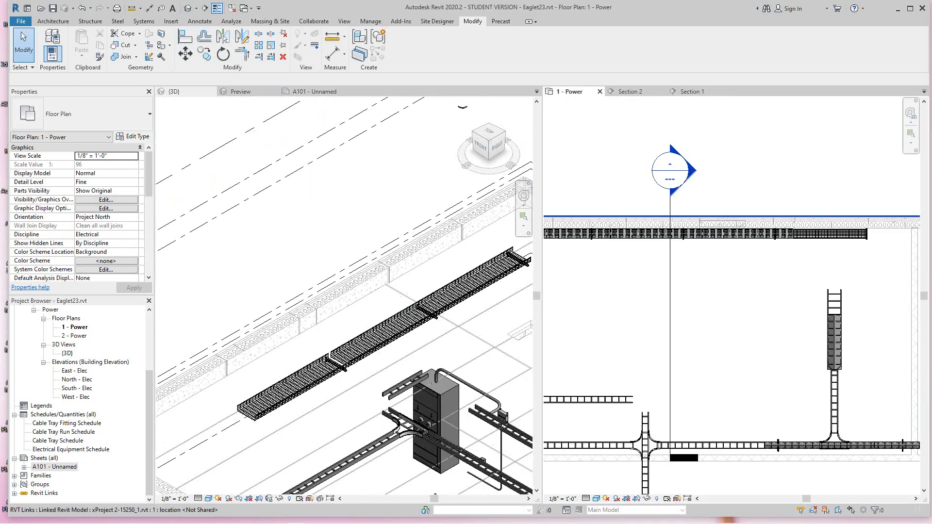
scroll(611, 300, "up", 6)
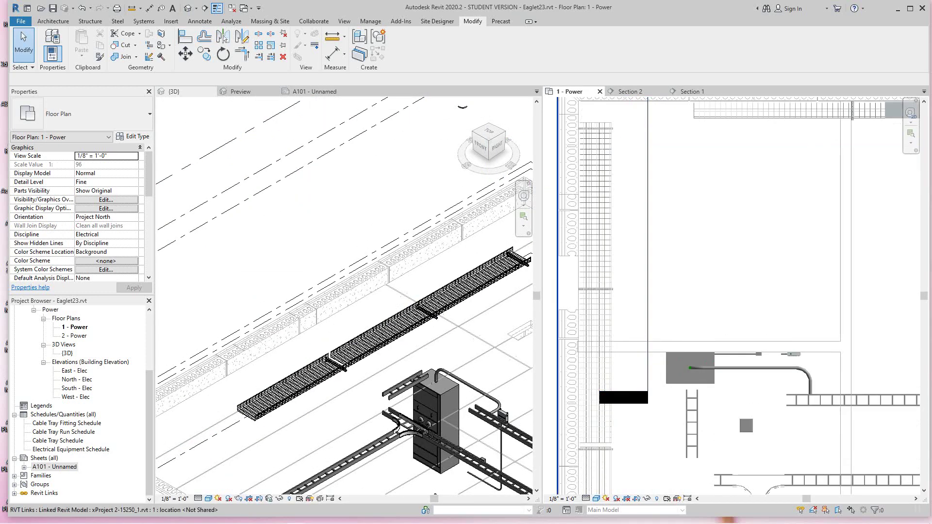
scroll(609, 301, "up", 4)
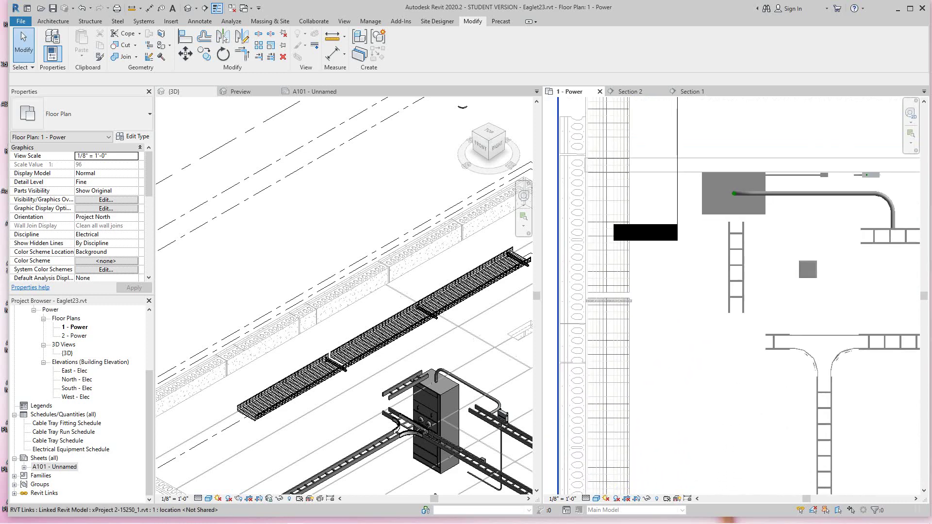
left_click(609, 301)
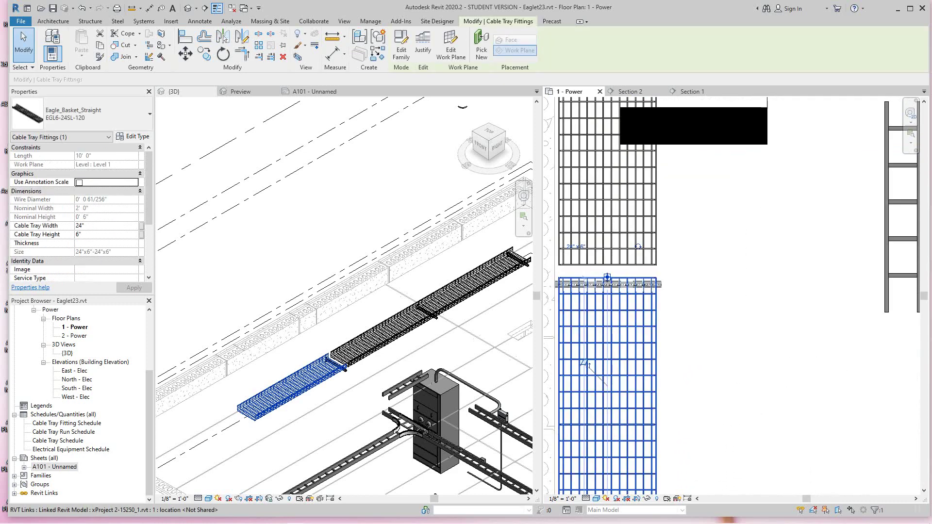
key("Up")
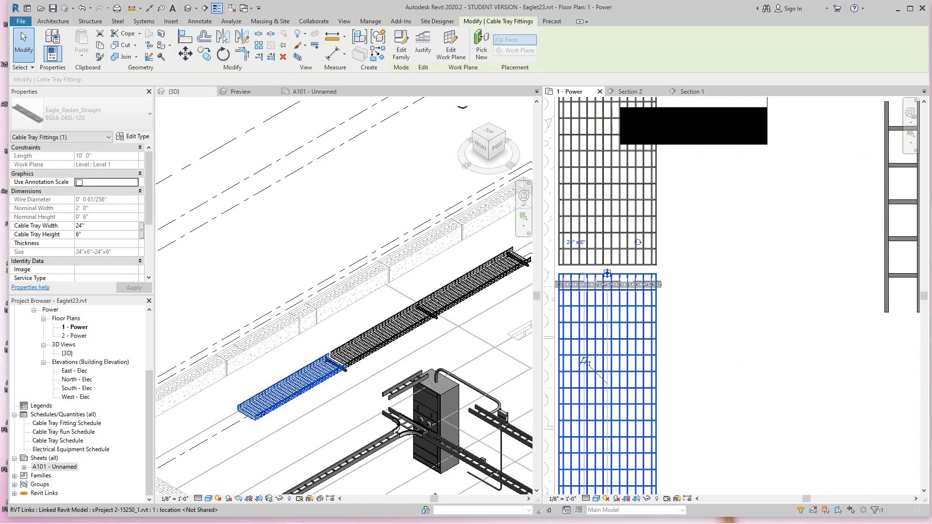
key("Up")
key("Up")
key("Up")
key("Up")
key("Up")
key("Up")
key("Up")
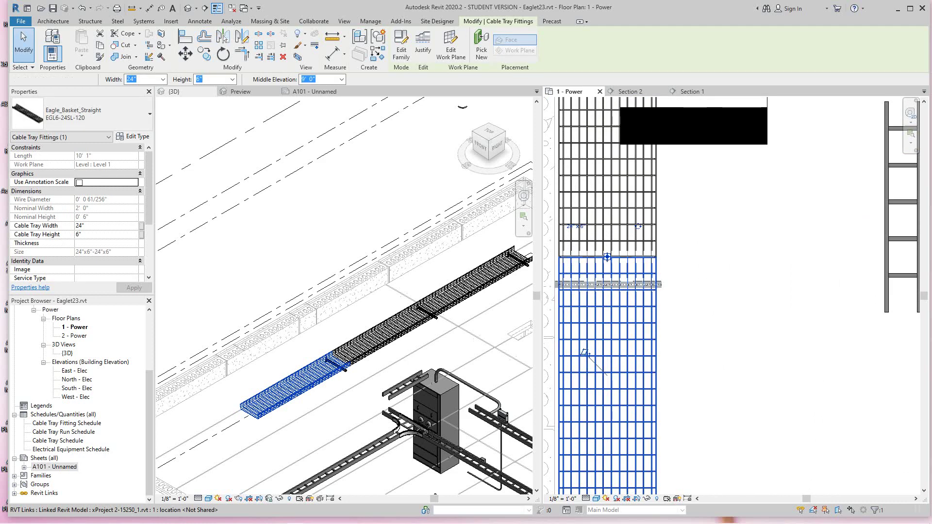
left_click(694, 309)
key("Escape")
Copy the EGL-CVR-12-PG wire basket cover 12'-6" horizontally along the upper-wall run toward the building corner.
scroll(693, 309, "down", 8)
middle_click_drag(689, 312, 663, 357)
scroll(771, 245, "up", 3)
left_click(774, 243)
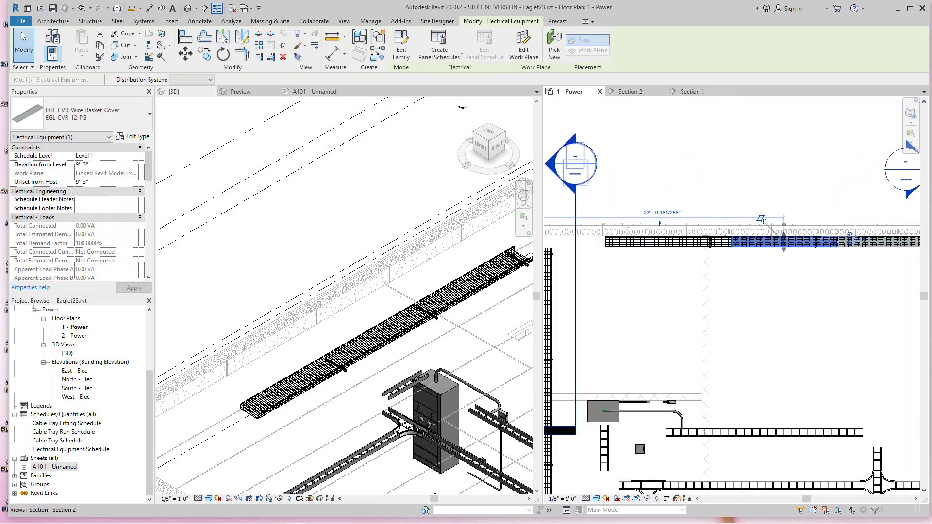
left_click(204, 54)
left_click(723, 280)
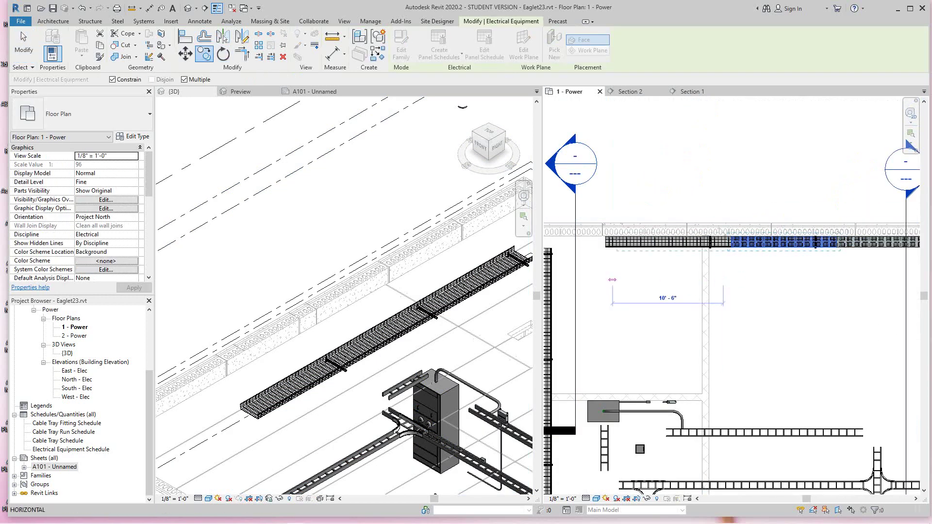
middle_click_drag(613, 279, 693, 254)
scroll(672, 254, "down", 3)
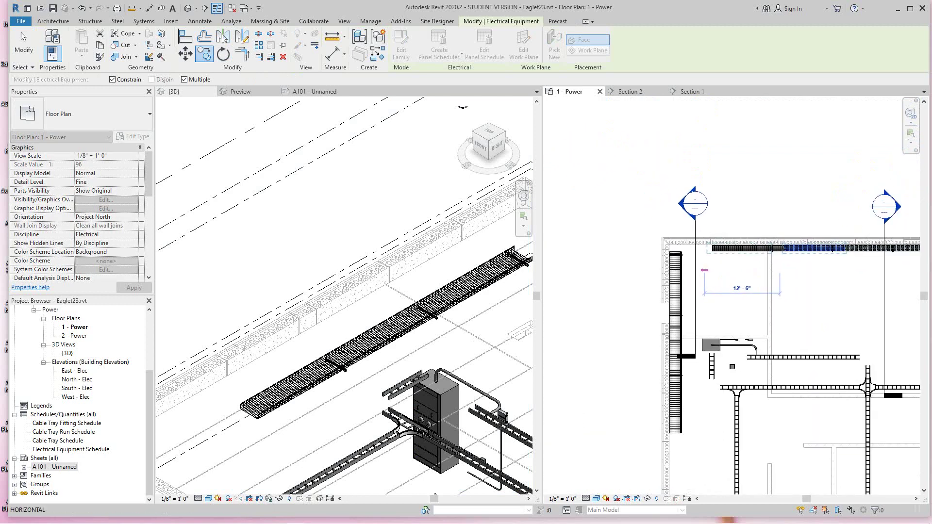
key("Escape")
scroll(720, 262, "up", 4)
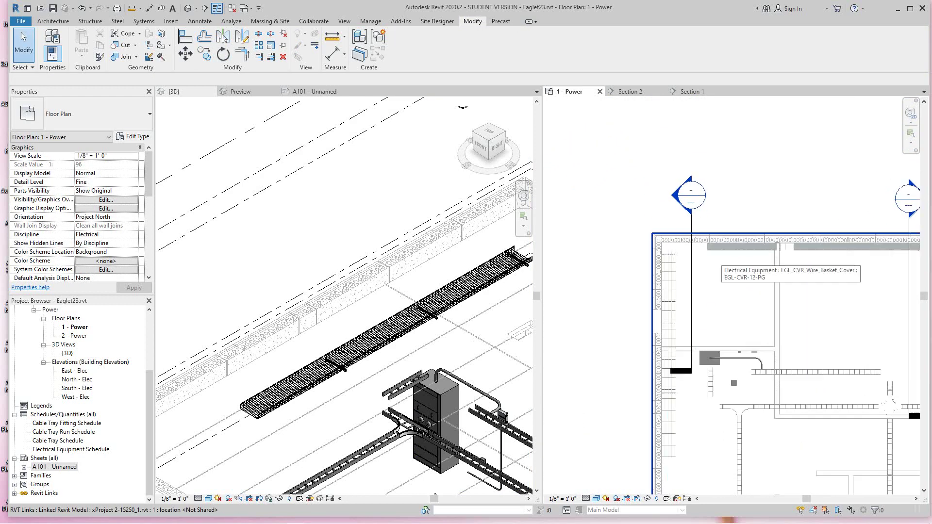
scroll(698, 248, "up", 3)
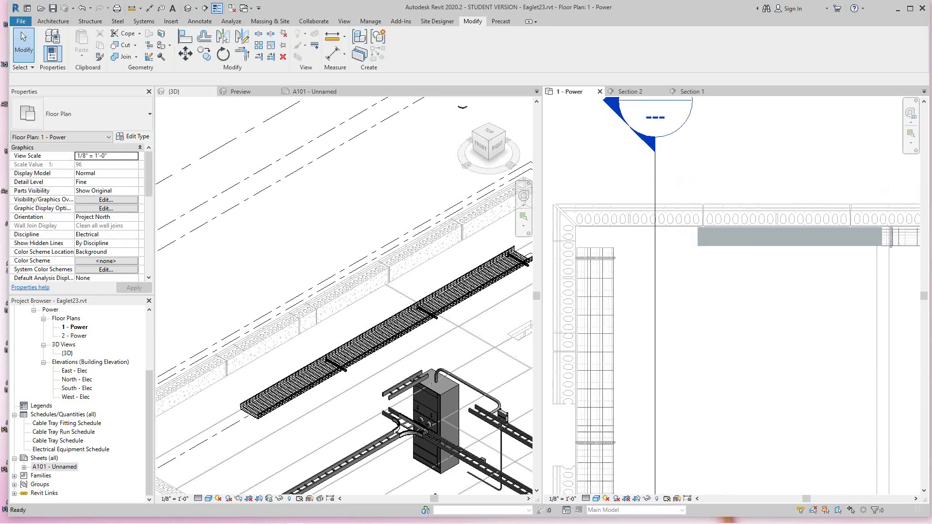
Move the copied cover about 7' away from the upper wall into the open room and rotate it 90° to vertical.
left_click(738, 242)
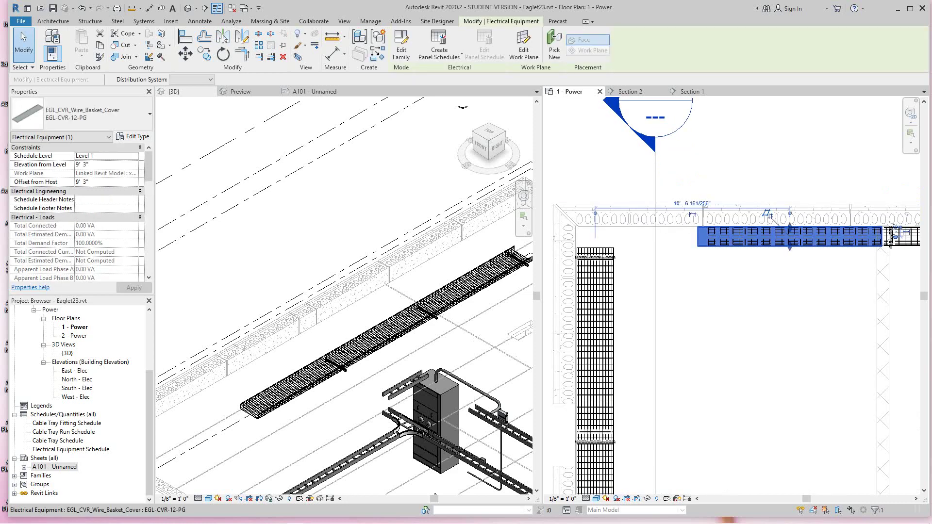
key("m")
key("v")
left_click(741, 294)
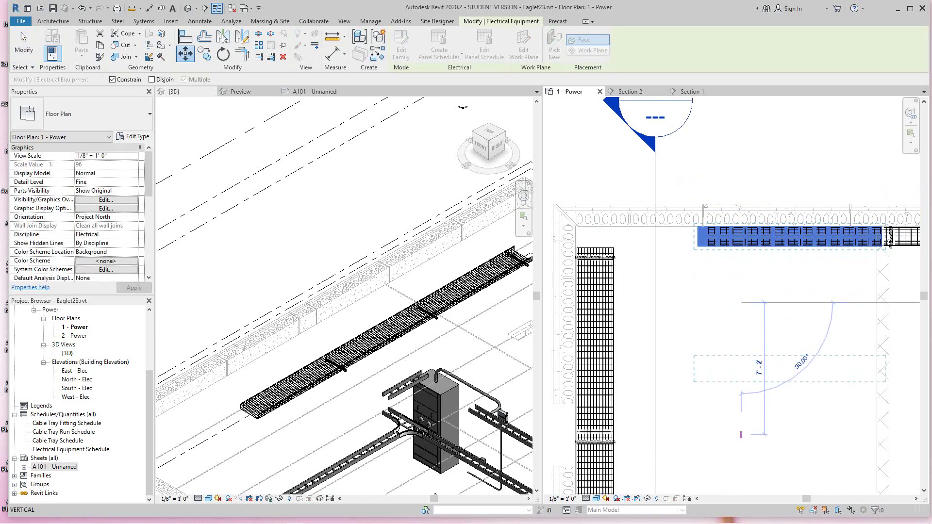
left_click(741, 423)
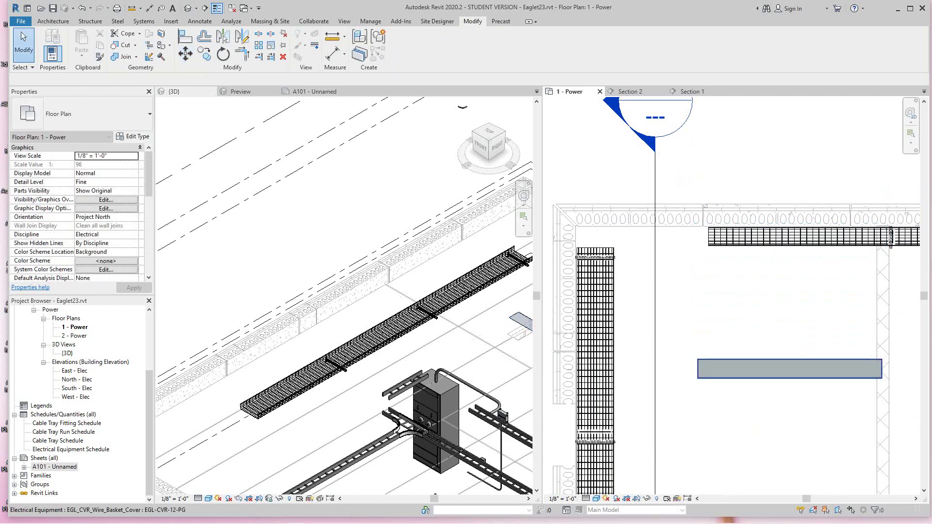
key("space")
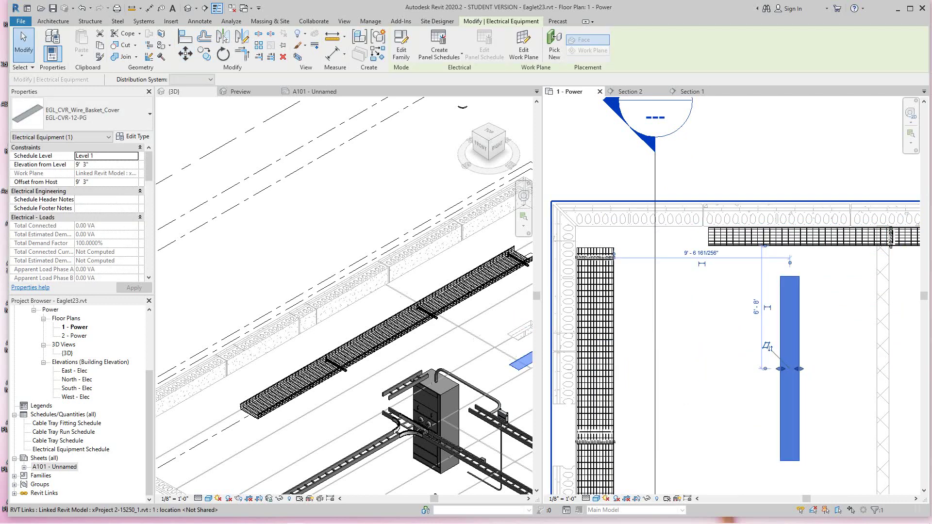
left_click(648, 338)
scroll(648, 338, "up", 1)
key("Escape")
scroll(782, 335, "down", 4)
scroll(803, 352, "up", 1)
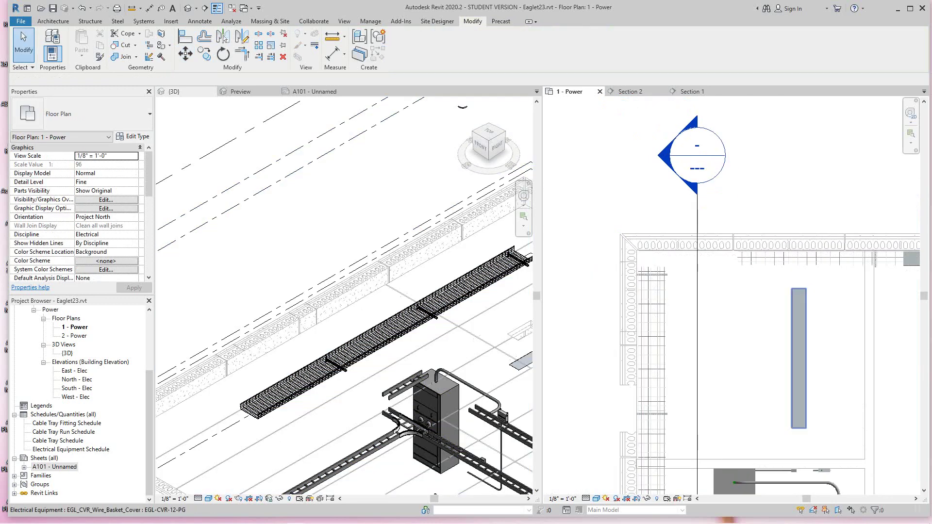
Change the rotated cover's type to EGL-CVR-24-PG and check its width in the instance properties.
left_click(803, 352)
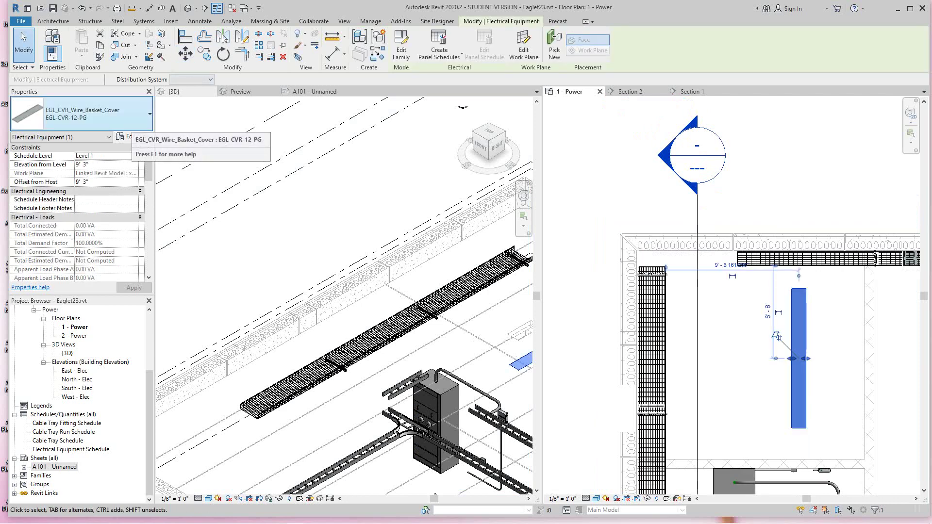
left_click(131, 122)
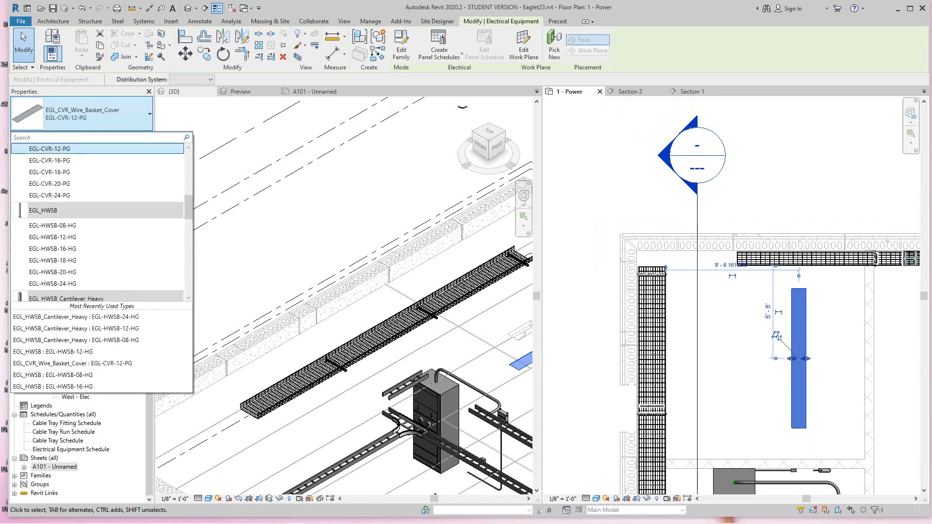
key("Down")
key("Down")
key("Down")
key("Down")
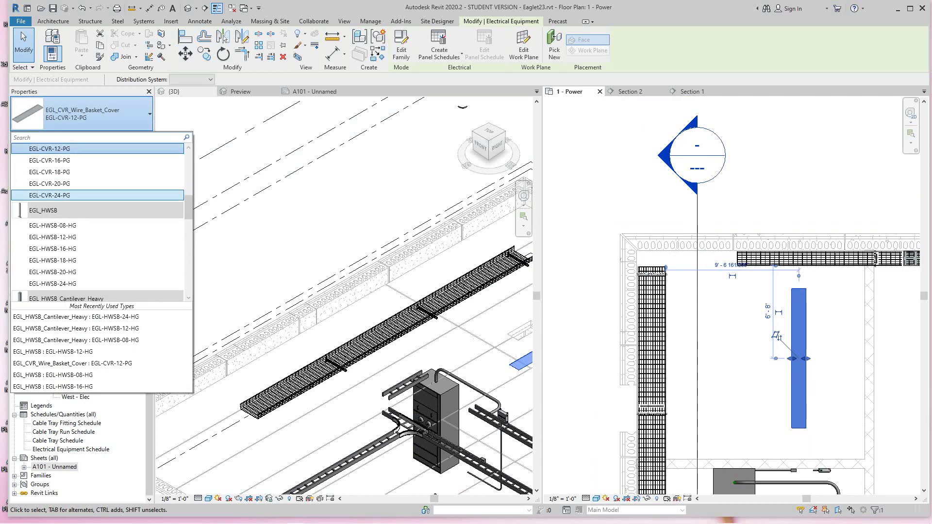
key("Return")
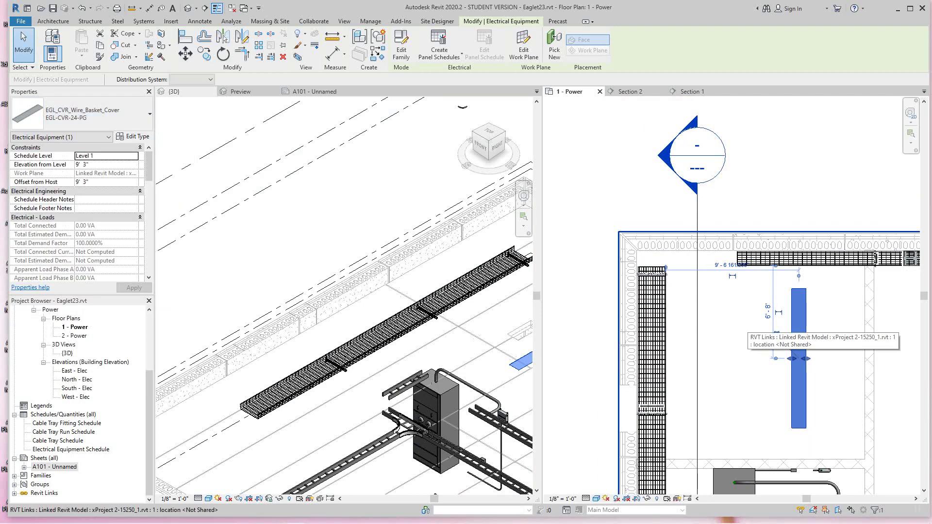
middle_click_drag(799, 340, 789, 316)
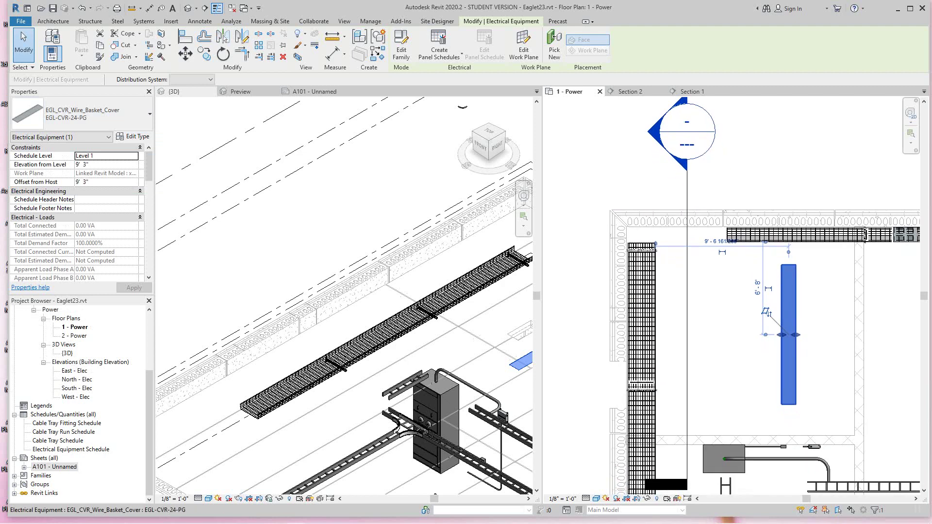
key("Escape")
left_click(765, 312)
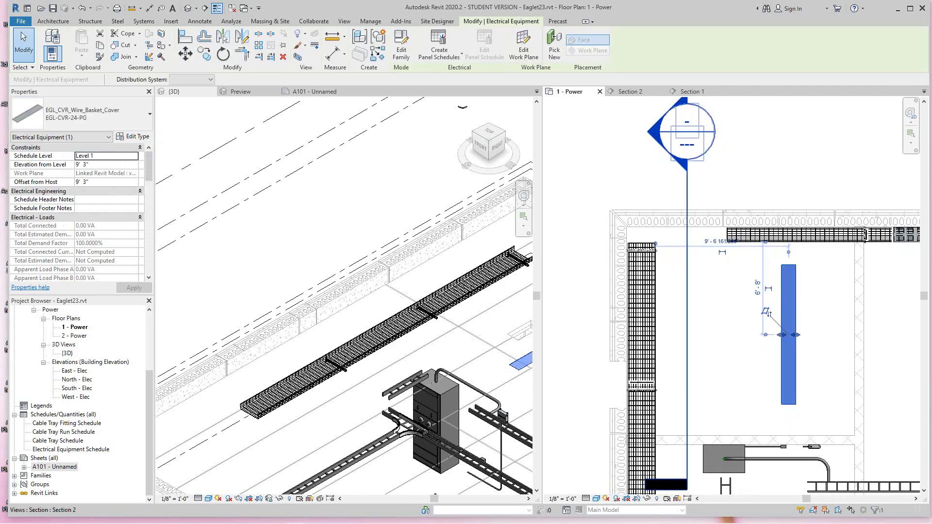
scroll(78, 214, "down", 9)
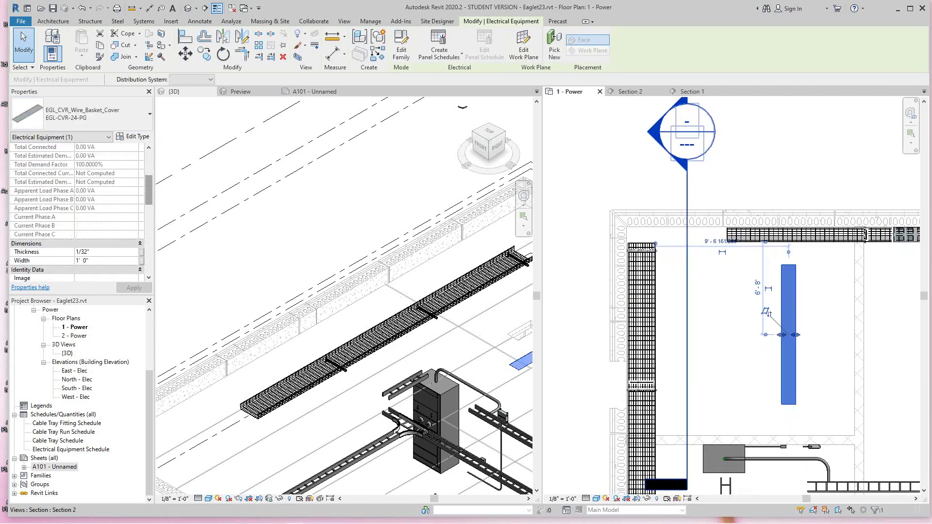
scroll(77, 213, "up", 4)
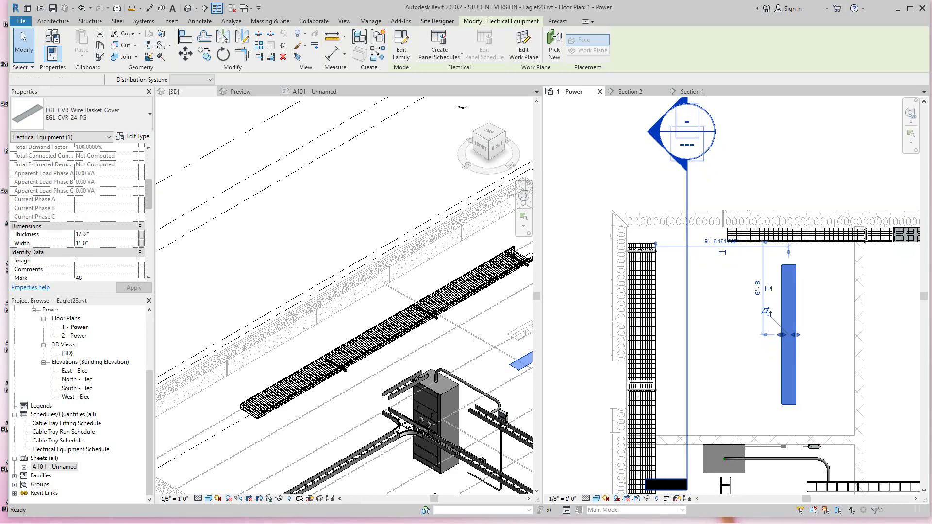
Stretch the cover's side farther from the side-wall run outward, making the cover about 1'-3" wide.
key("Escape")
scroll(793, 316, "up", 4)
left_click(763, 321)
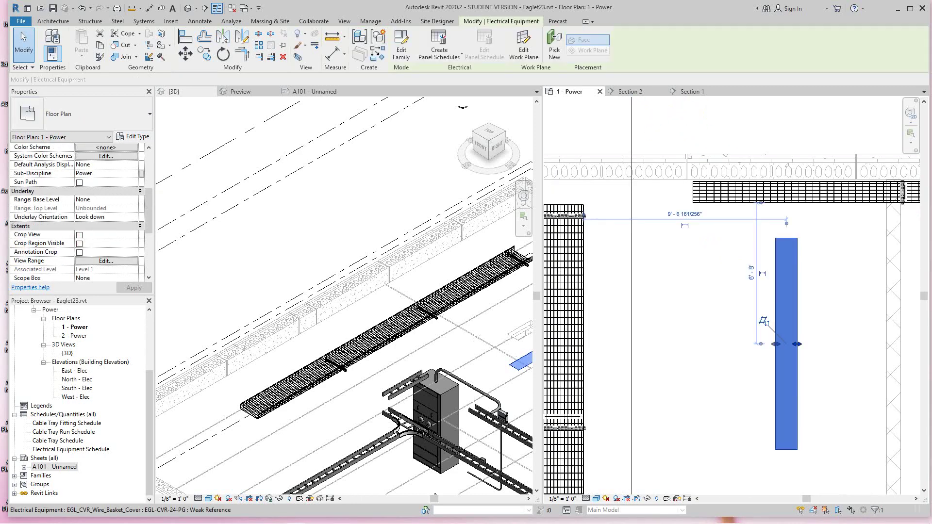
scroll(763, 321, "up", 2)
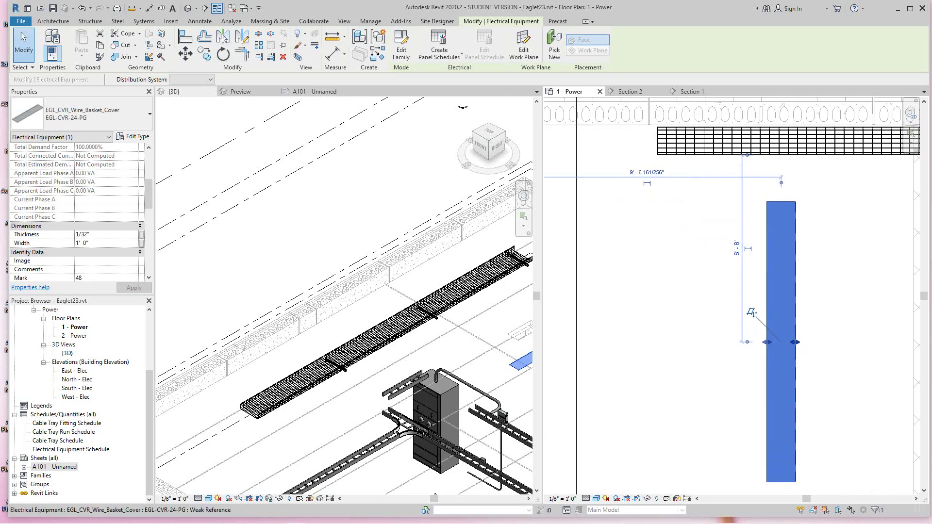
left_click_drag(795, 342, 804, 342)
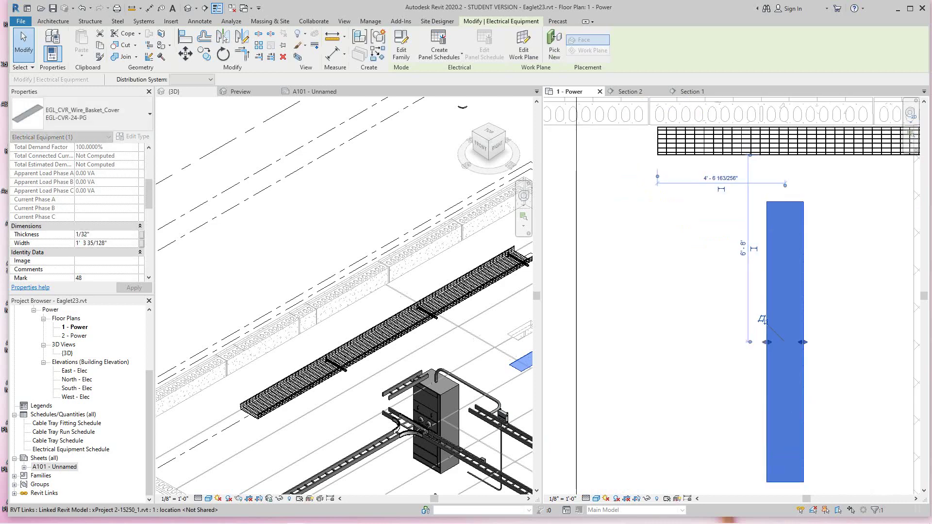
scroll(815, 331, "down", 1)
scroll(814, 330, "down", 1)
left_click(816, 330)
scroll(822, 340, "down", 3)
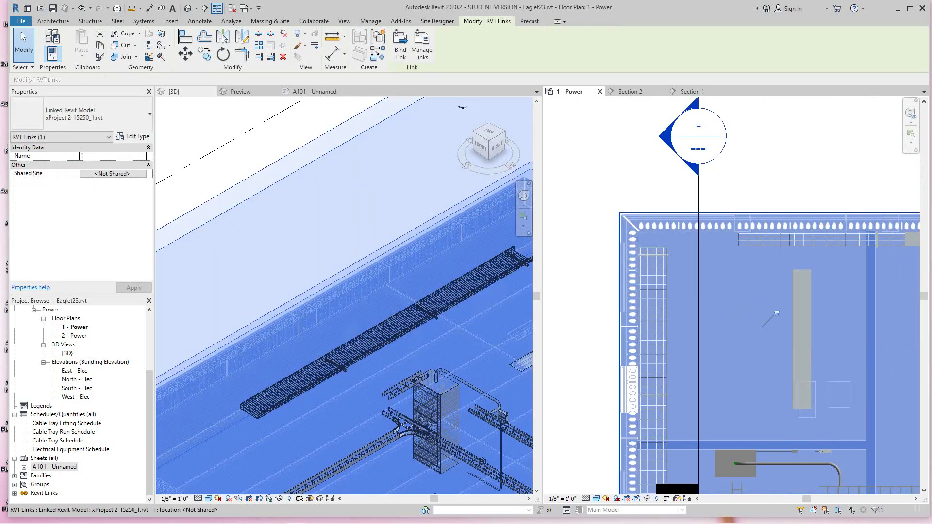
key("Escape")
scroll(808, 349, "up", 1)
Move the cover horizontally onto the centreline of the end 24" basket piece along the side wall.
left_click(776, 317)
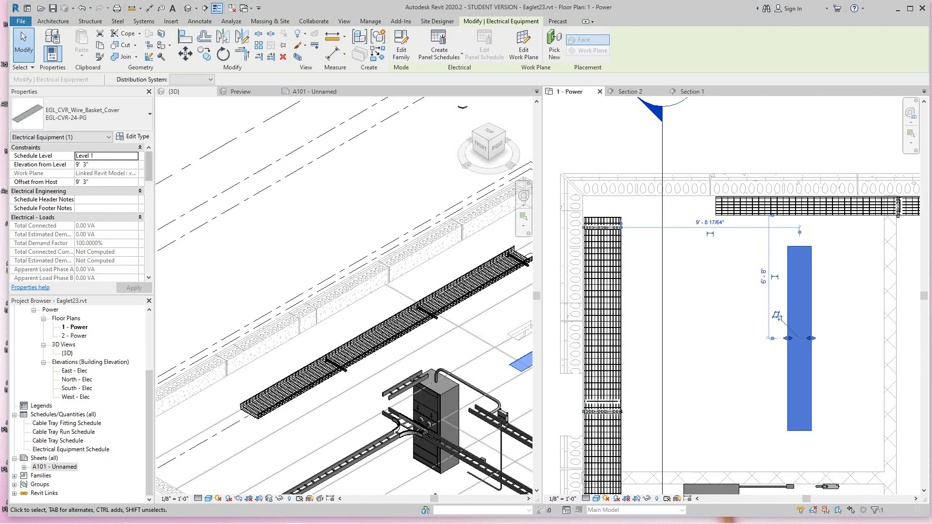
scroll(77, 214, "down", 5)
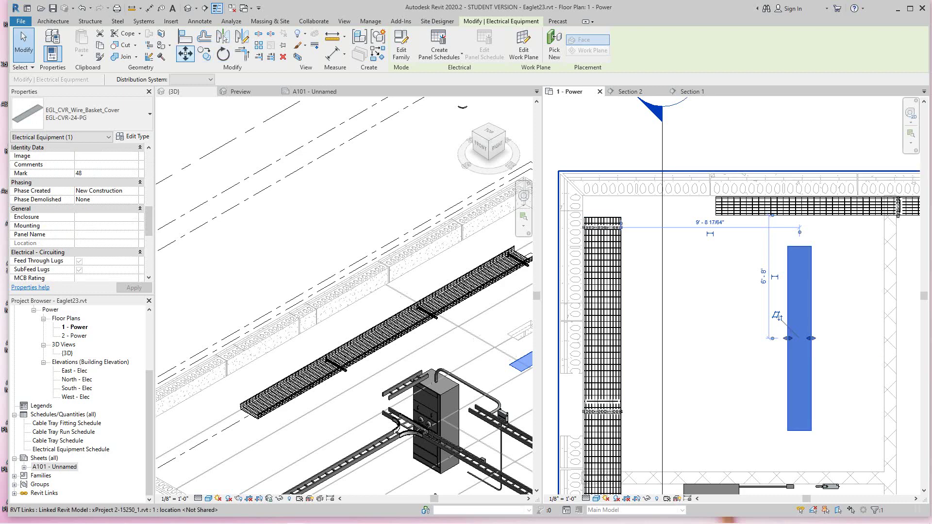
key("m")
key("v")
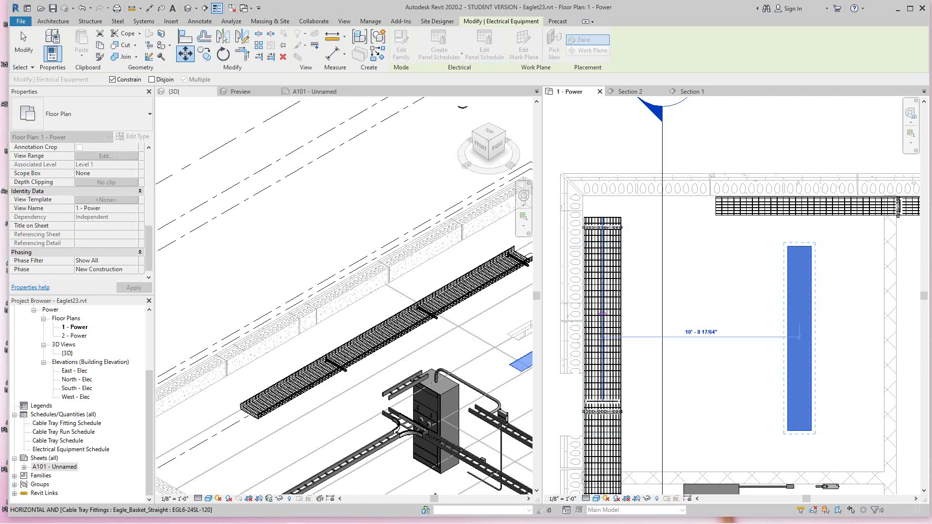
left_click(602, 313)
key("Escape")
Stretch both long edges of the cover outward to match the side rails of the 24" basket.
scroll(613, 307, "up", 3)
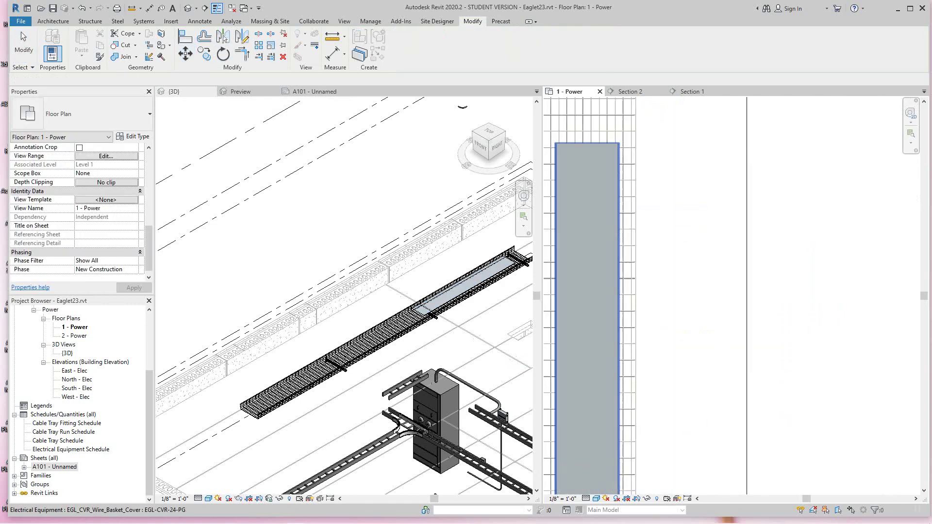
left_click(619, 311)
scroll(626, 312, "up", 1)
left_click_drag(616, 392, 628, 391)
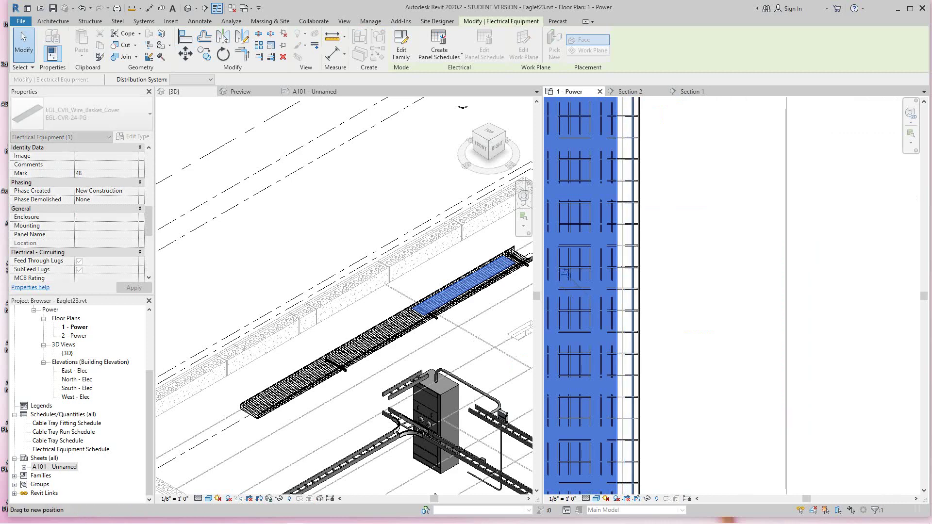
left_click_drag(564, 274, 569, 274)
left_click_drag(641, 391, 640, 391)
scroll(659, 388, "down", 1)
middle_click_drag(659, 387, 733, 361)
scroll(653, 365, "up", 2)
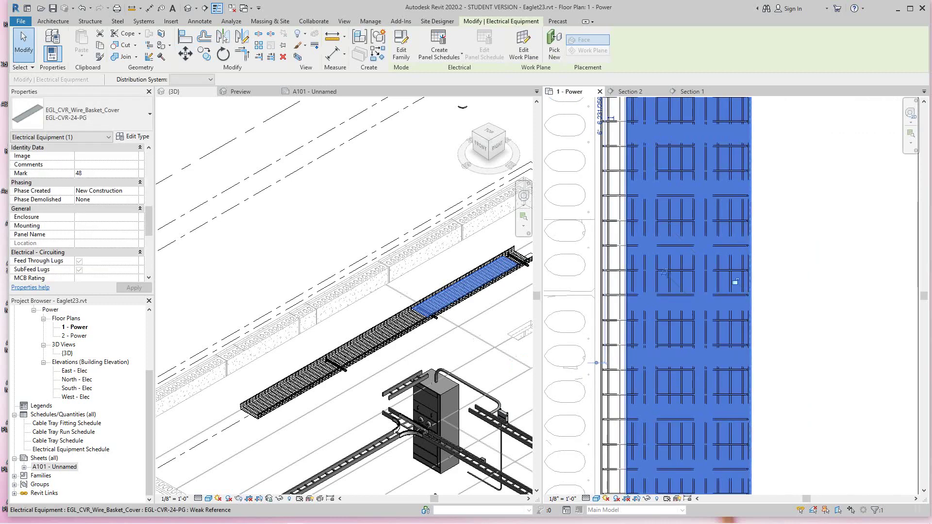
left_click_drag(736, 282, 586, 282)
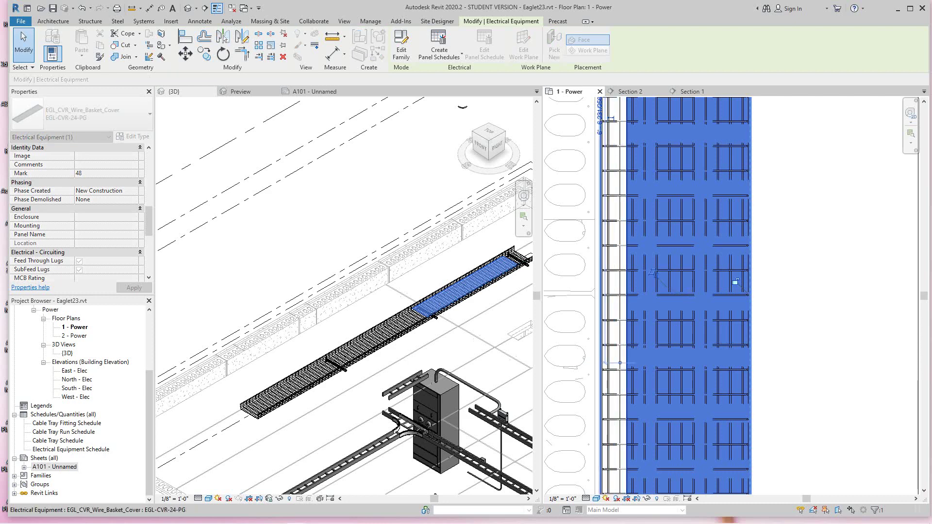
key("Escape")
Move the widened cover up along the basket so its upper end aligns with the end of the side-wall run.
scroll(765, 339, "down", 3)
middle_click_drag(765, 338, 724, 309)
scroll(757, 338, "down", 2)
scroll(725, 262, "up", 1)
left_click(673, 298)
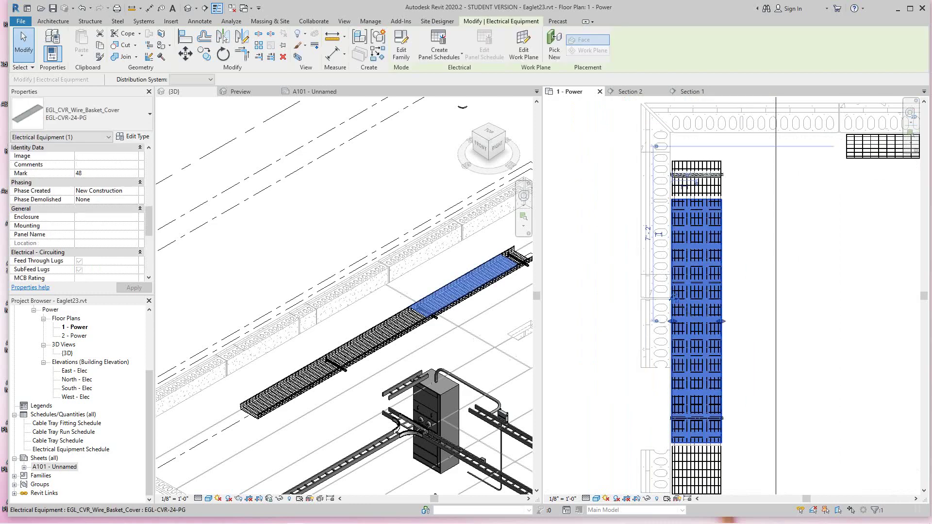
left_click(185, 54)
left_click(696, 199)
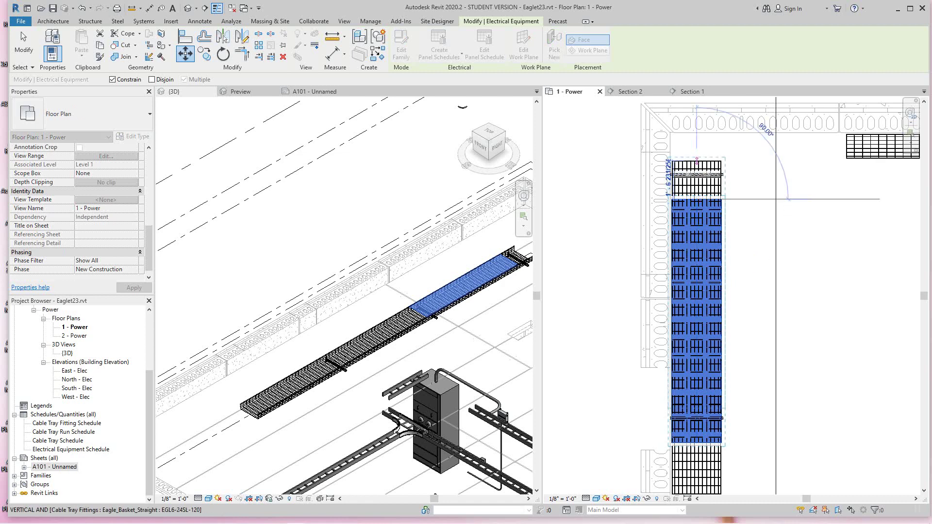
left_click(697, 160)
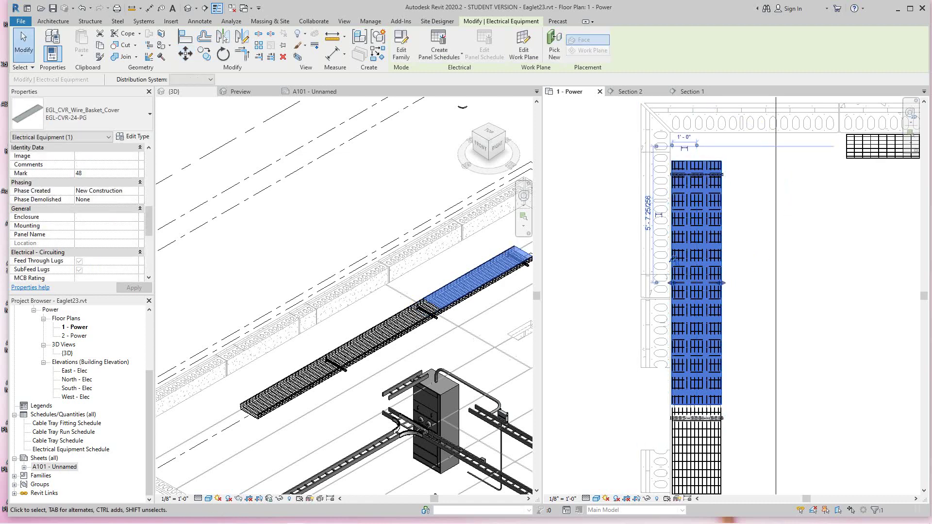
mouse_move(728, 522)
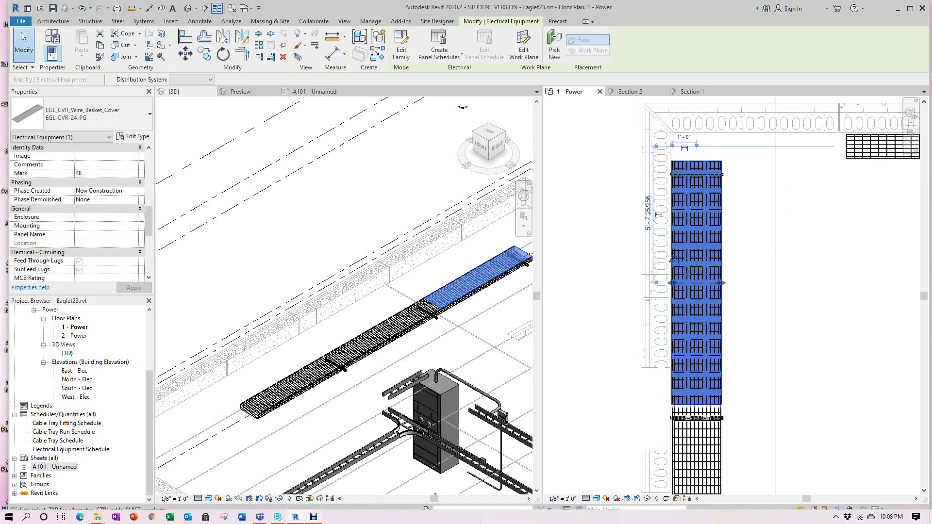